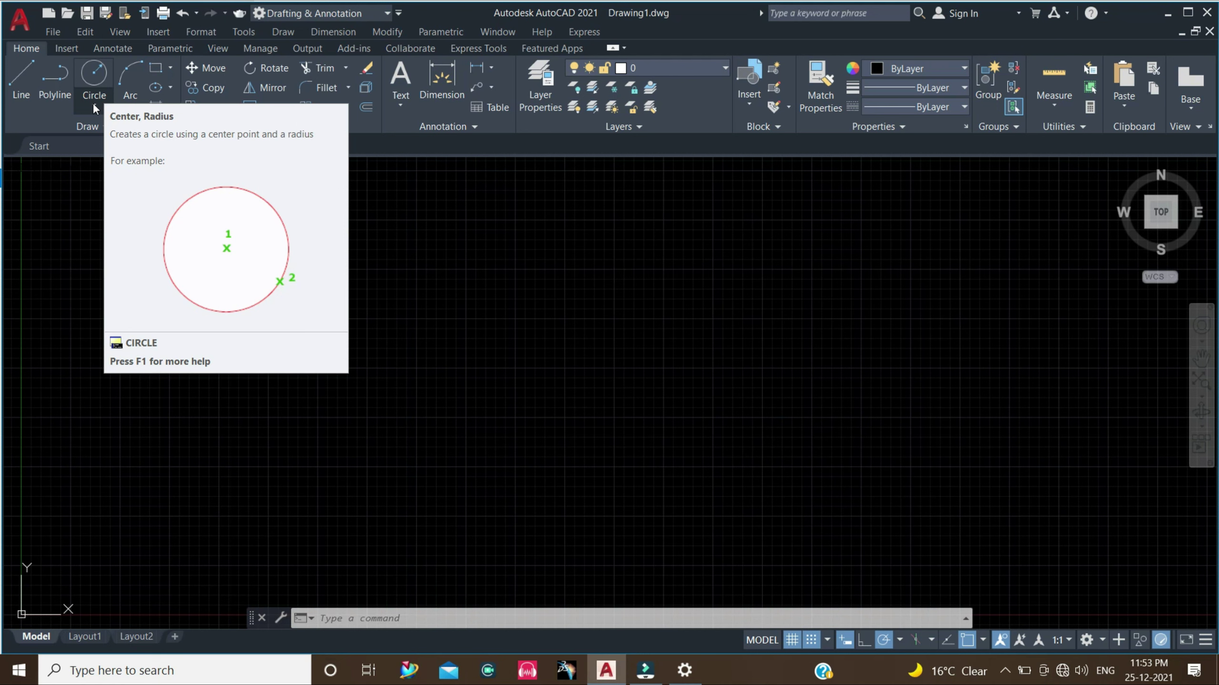
# Step: Draw a circle with the Center, Radius method, centred at about 24,13, with a radius of 4
pyautogui.click(94, 102)
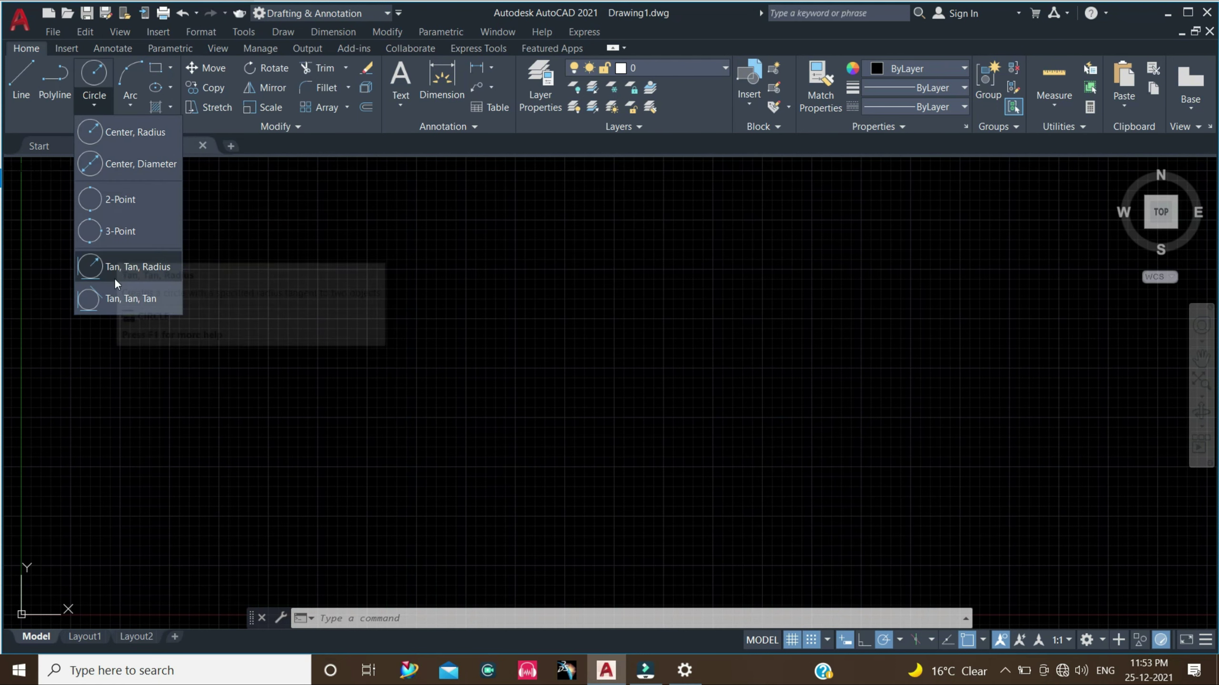
pyautogui.click(122, 135)
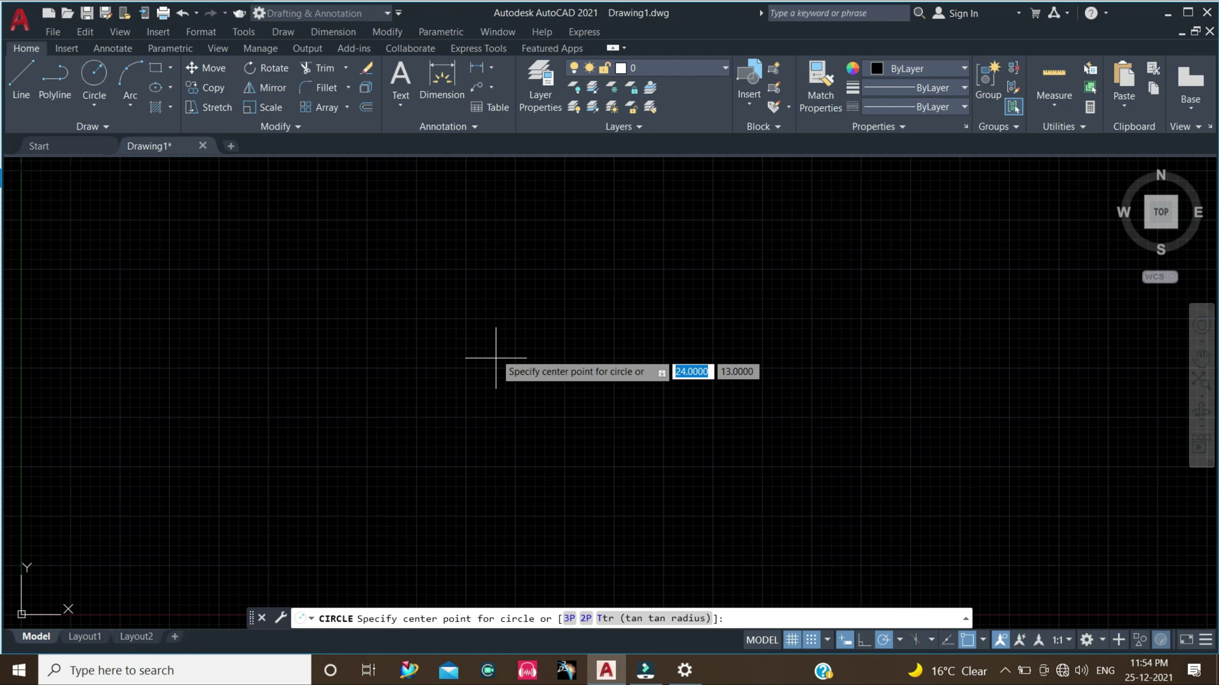
pyautogui.click(495, 357)
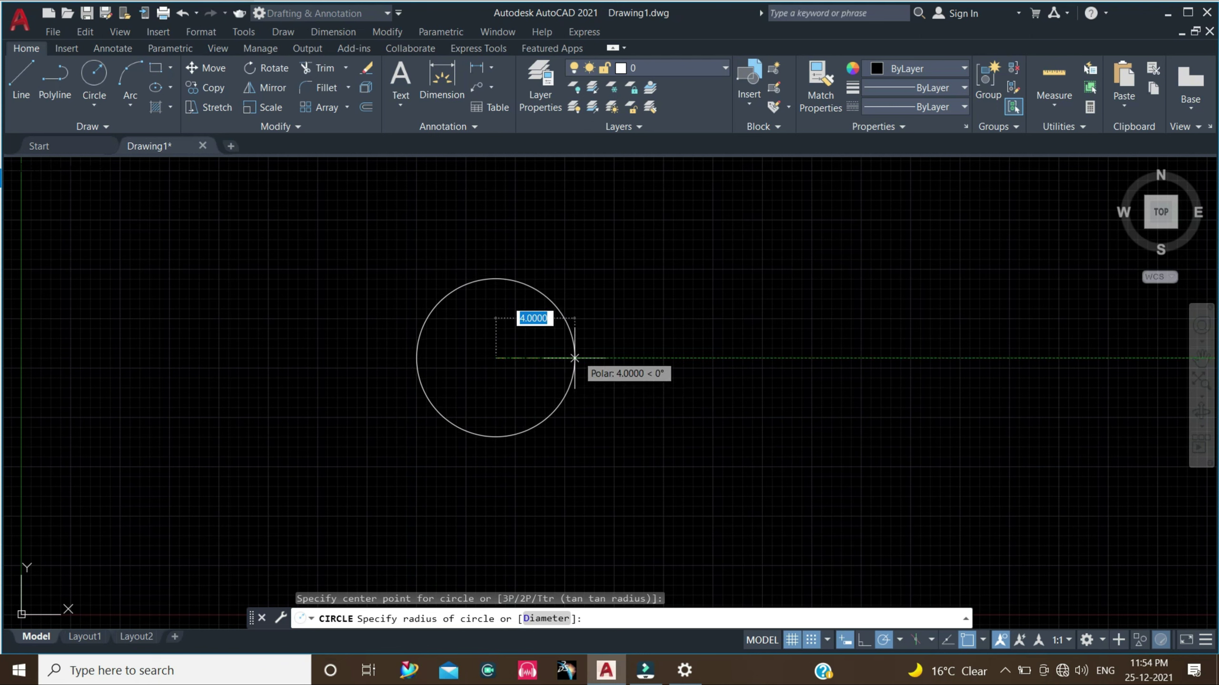
pyautogui.write('4')
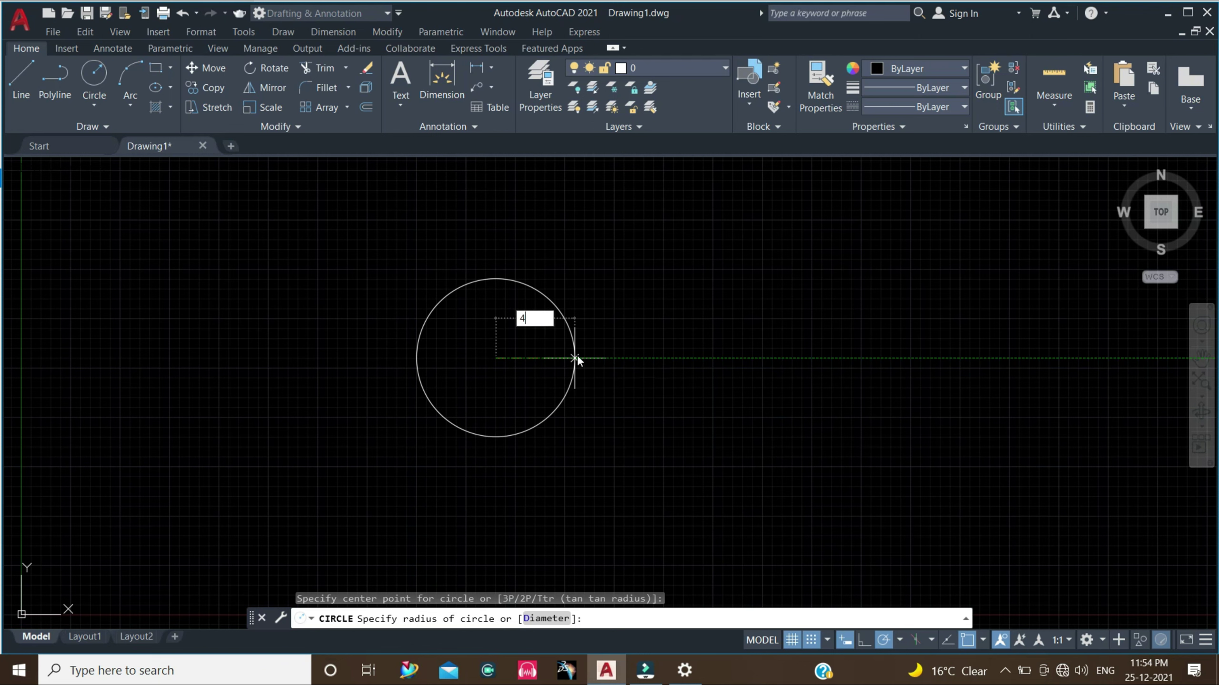
pyautogui.press('Return')
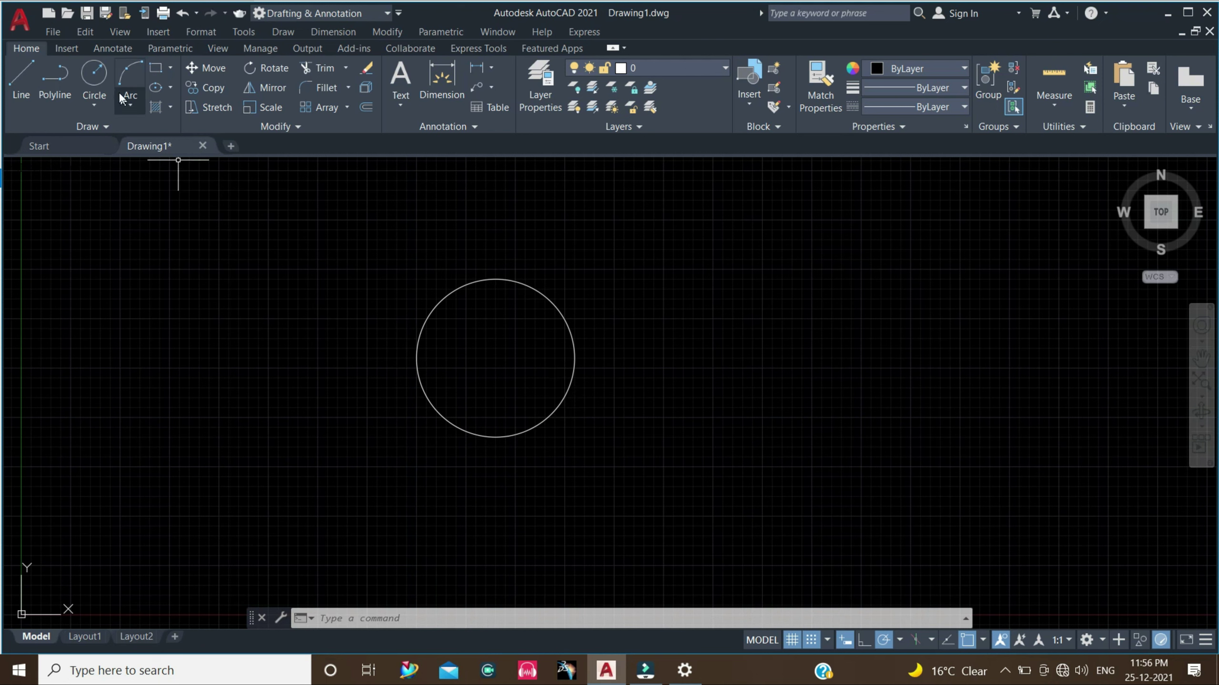
# Step: Erase the radius-4 circle from the drawing
pyautogui.click(96, 105)
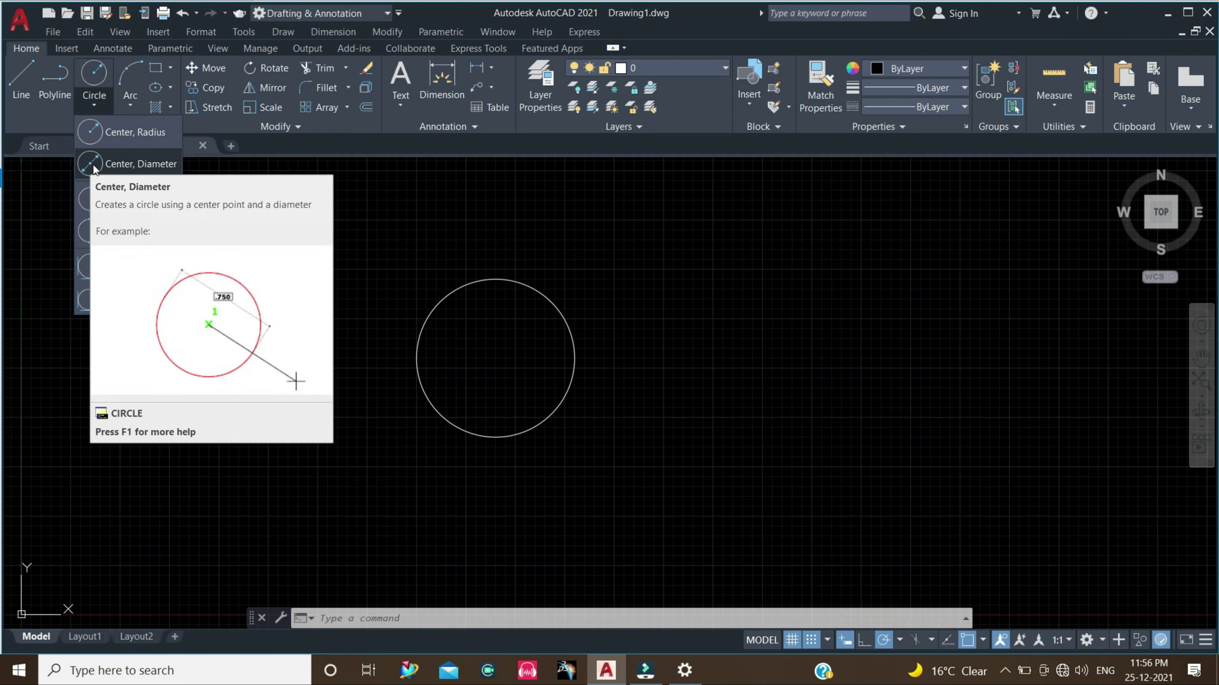
pyautogui.click(787, 495)
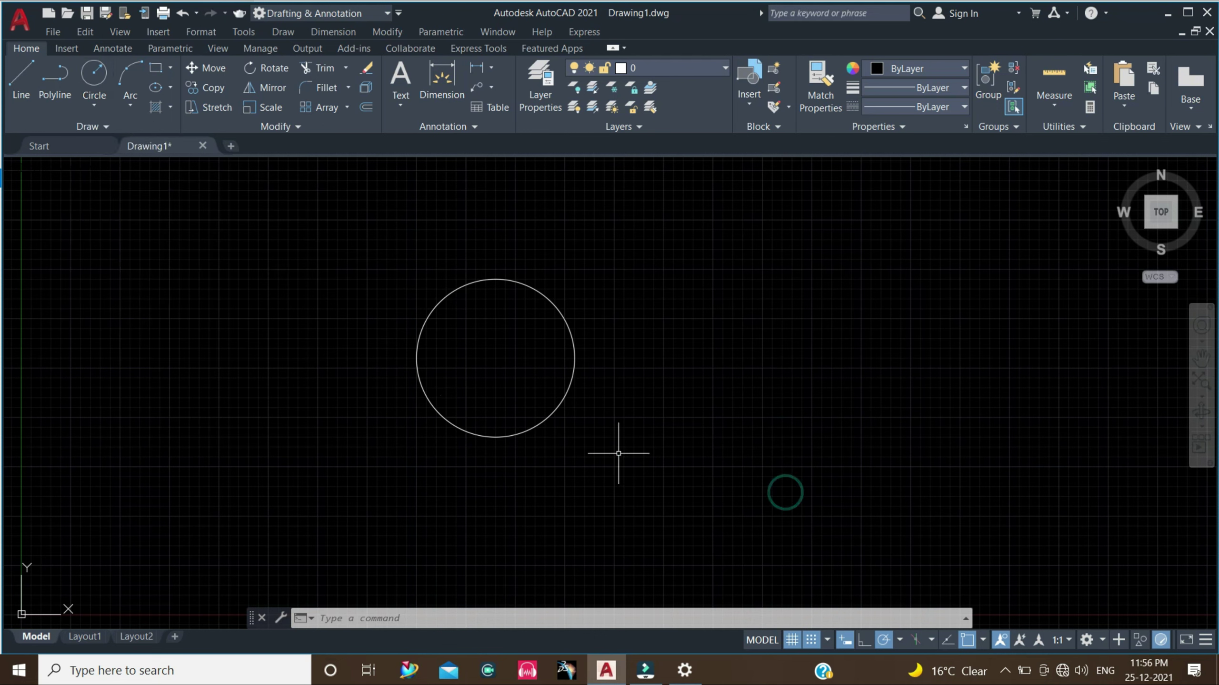
pyautogui.click(609, 443)
pyautogui.click(413, 277)
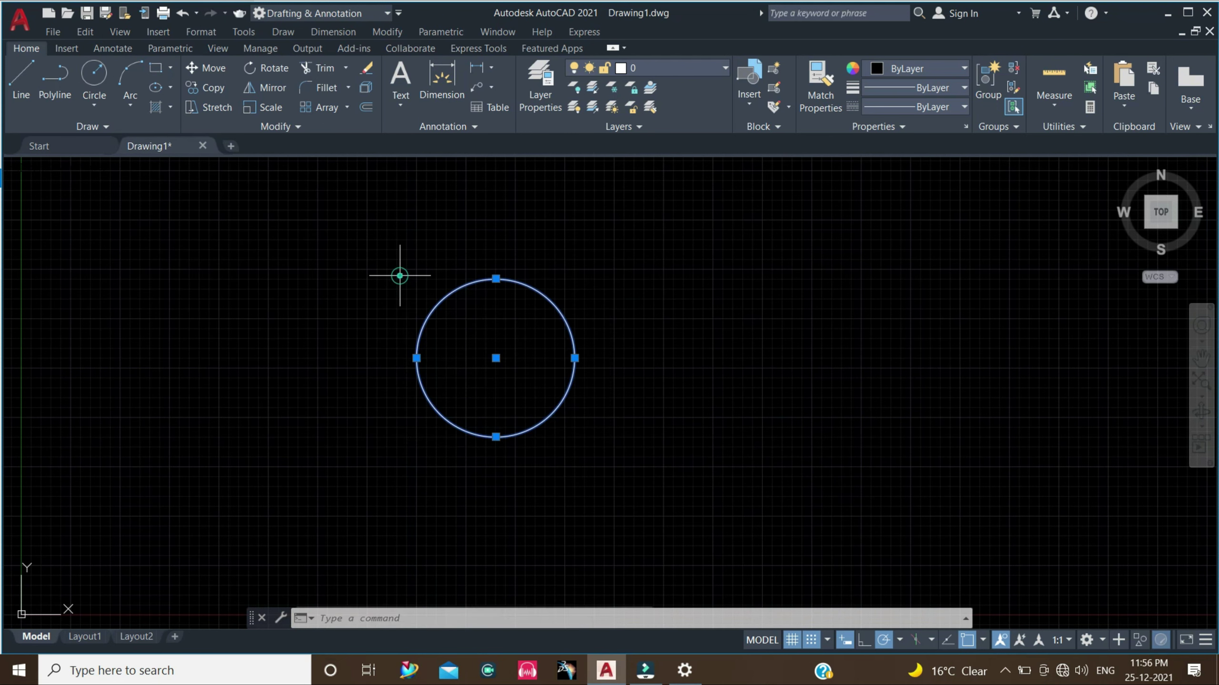
pyautogui.press('Delete')
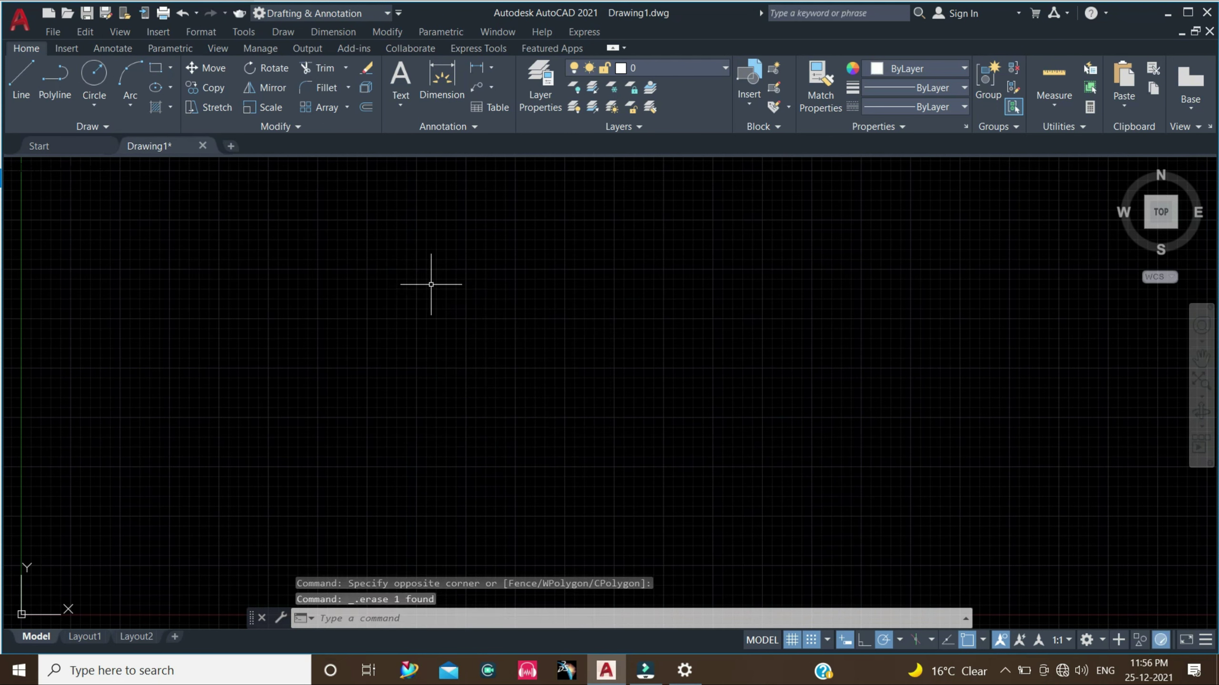
# Step: Draw a circle with the Center, Diameter method near the middle of the drawing area, with a diameter of 4
pyautogui.click(94, 105)
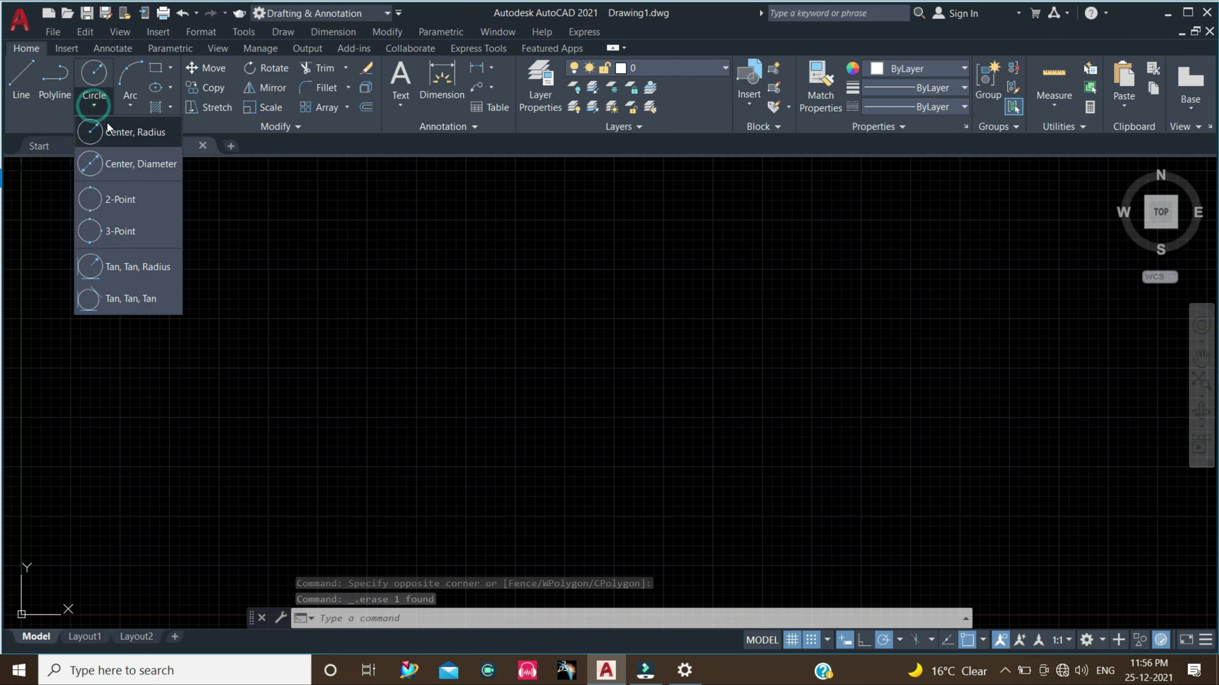
pyautogui.click(140, 173)
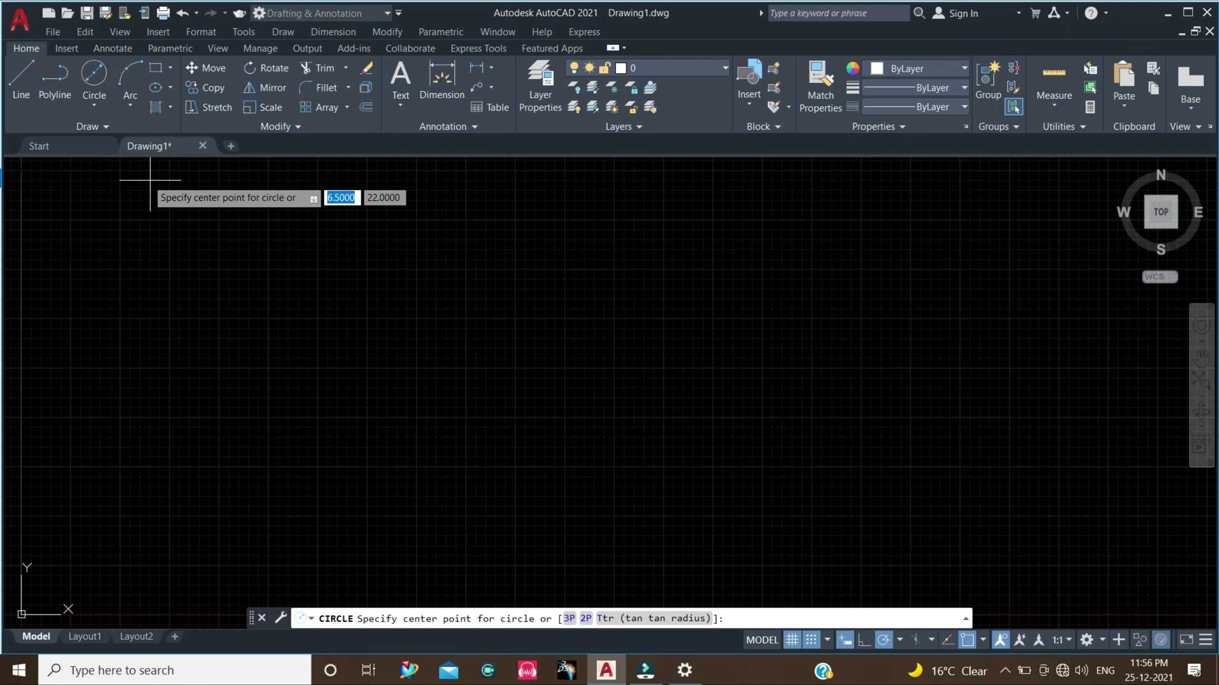
pyautogui.click(525, 347)
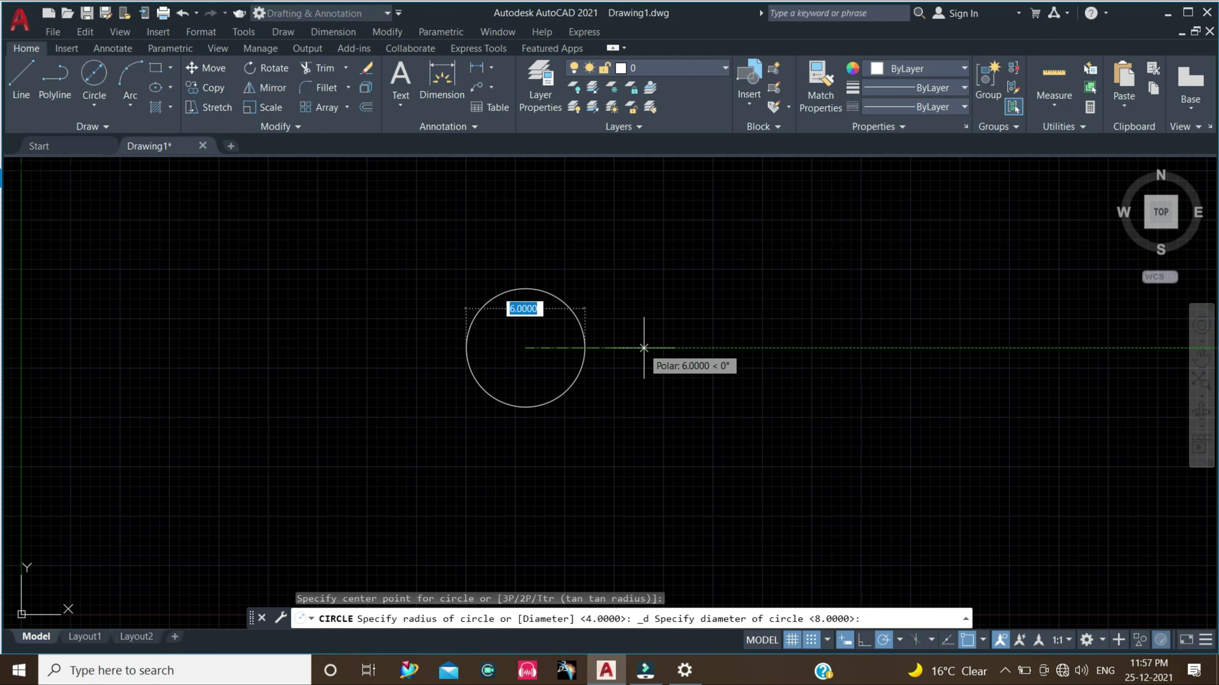
pyautogui.write('4')
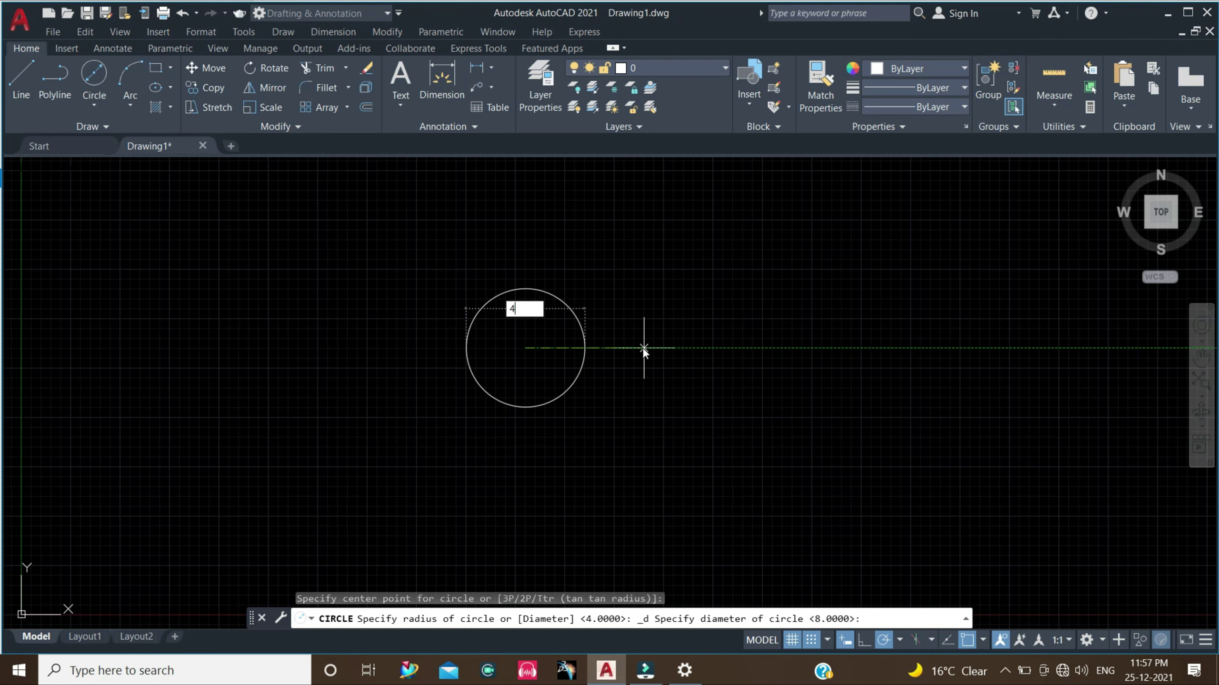
pyautogui.press('Return')
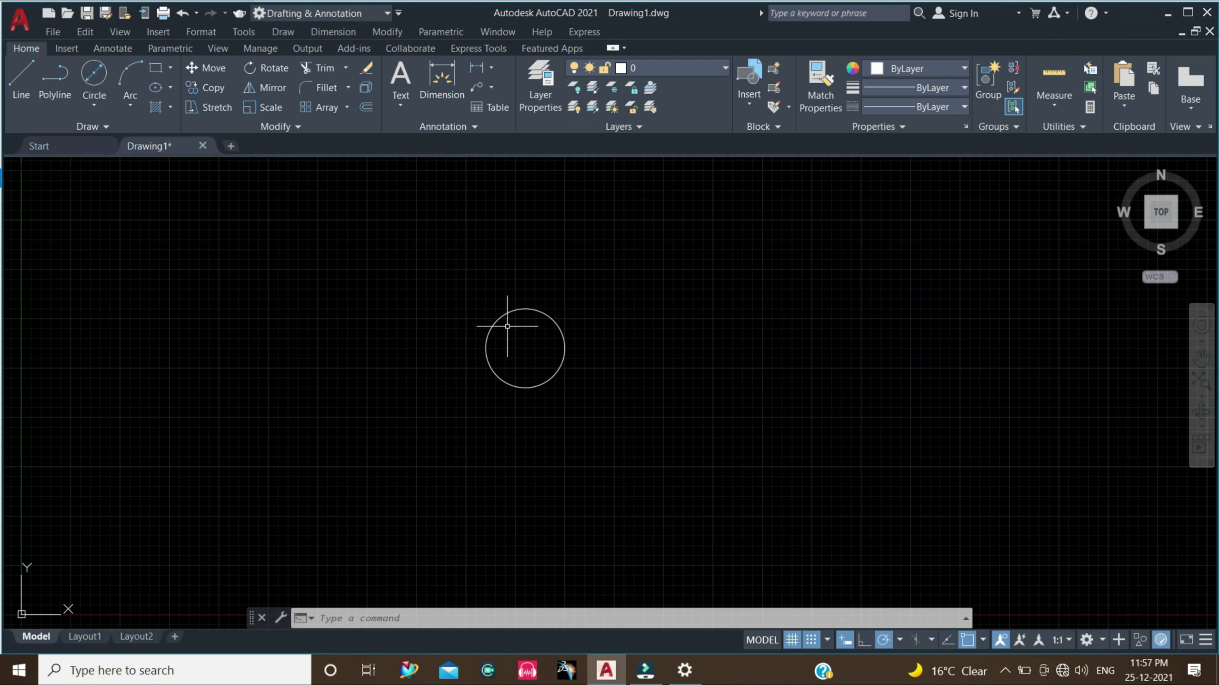
# Step: Erase the diameter-4 circle from the drawing
pyautogui.moveTo(631, 419)
pyautogui.mouseDown()
pyautogui.moveTo(604, 416)
pyautogui.moveTo(476, 267)
pyautogui.moveTo(502, 255)
pyautogui.mouseUp()
pyautogui.press('Delete')
pyautogui.click(94, 106)
pyautogui.click(115, 183)
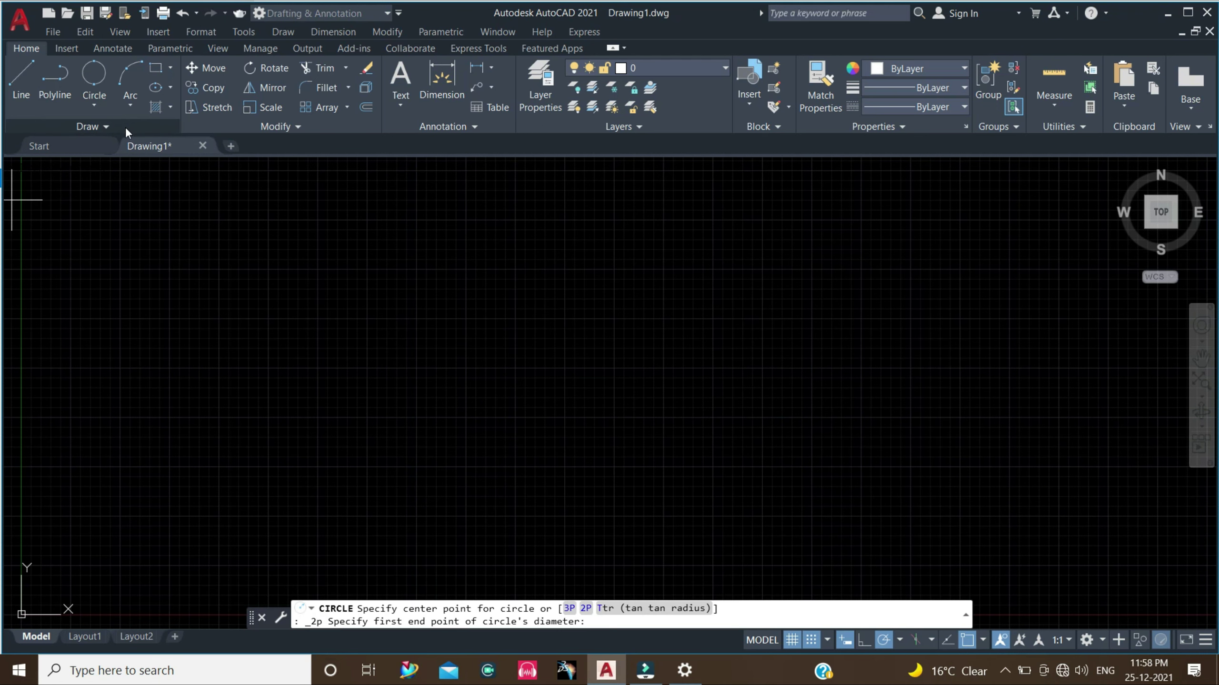
pyautogui.click(102, 106)
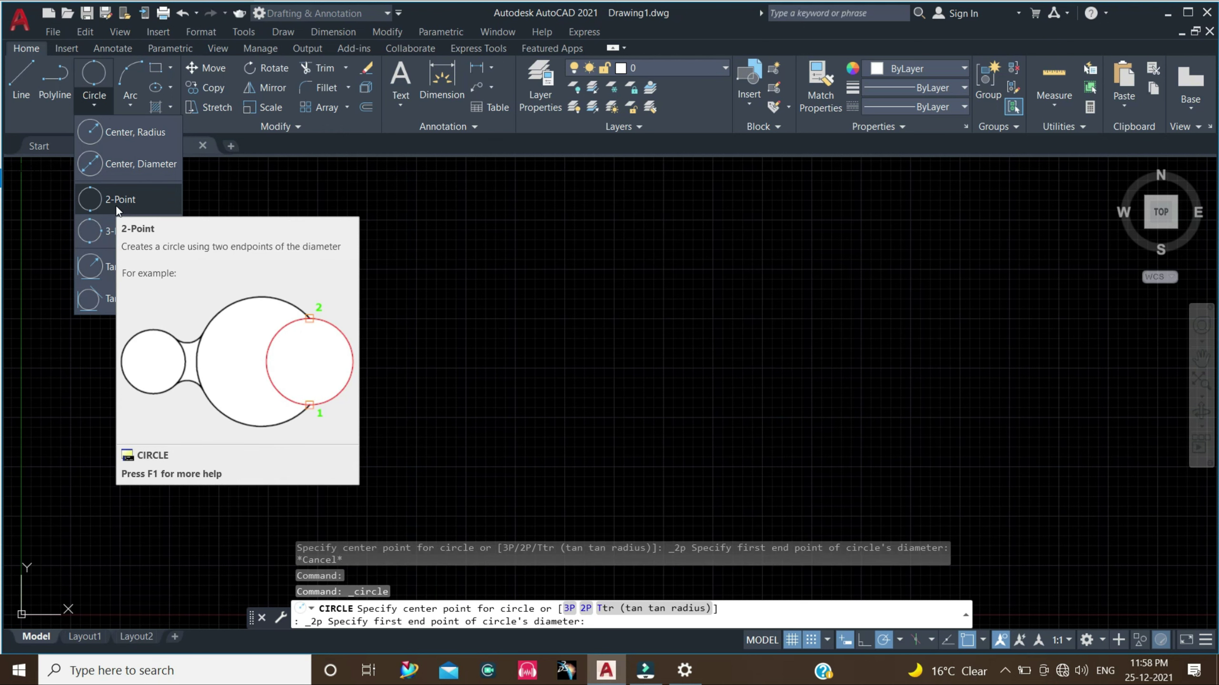
# Step: Draw two separate horizontal lines of equal length, one directly below the other, with their ends aligned
pyautogui.click(23, 81)
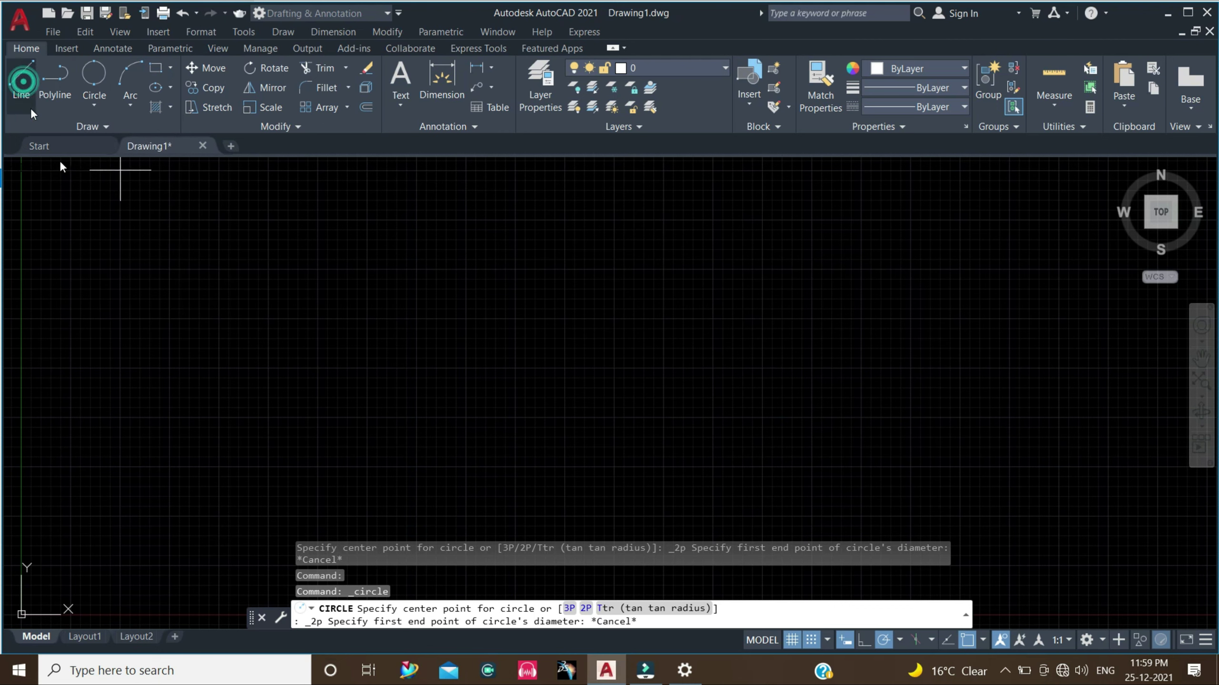
pyautogui.click(456, 338)
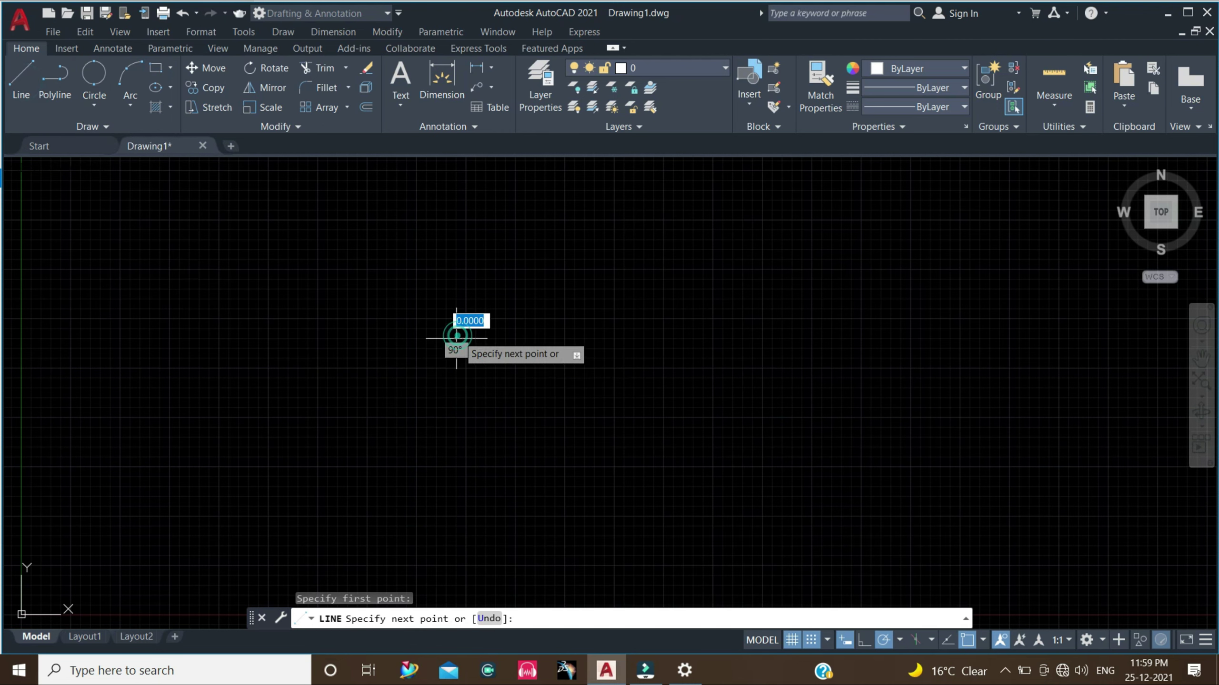
pyautogui.click(674, 338)
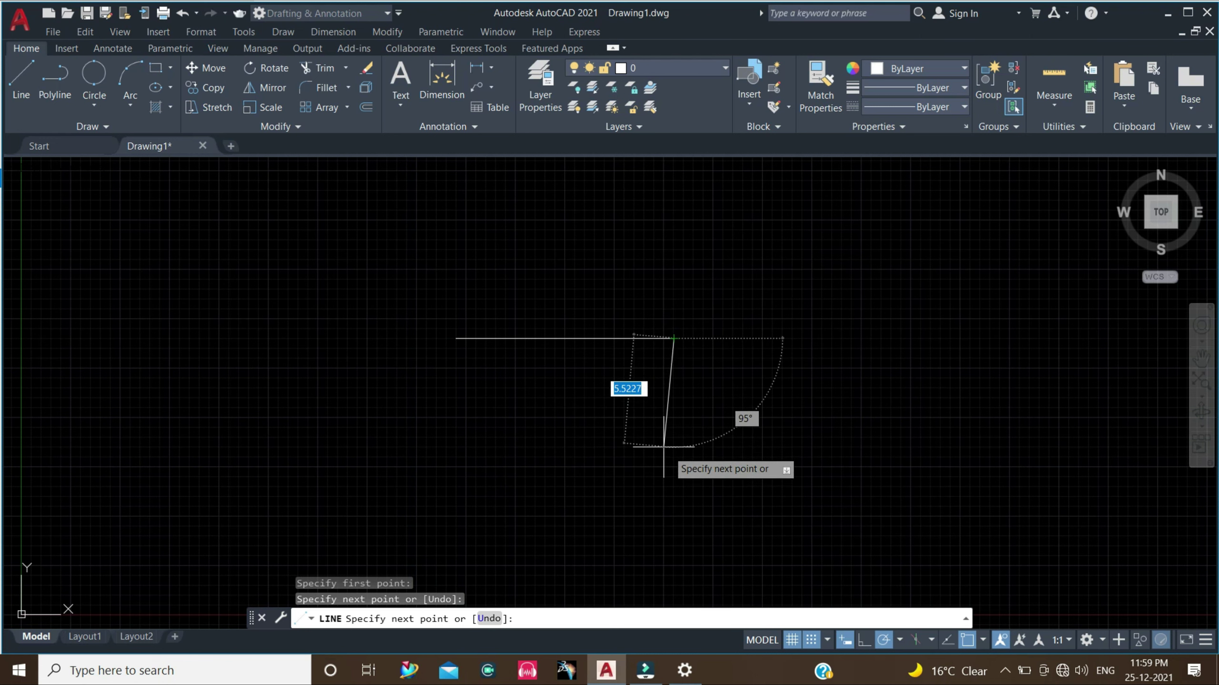
pyautogui.press('Escape')
pyautogui.click(21, 76)
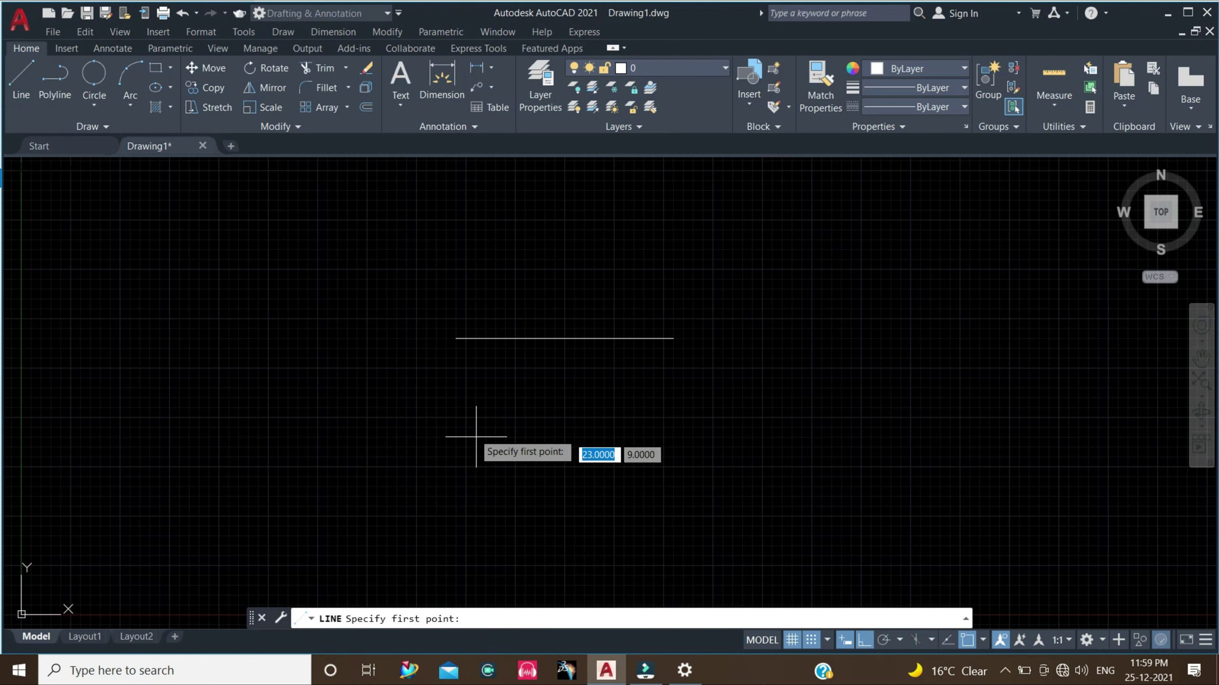
pyautogui.click(456, 427)
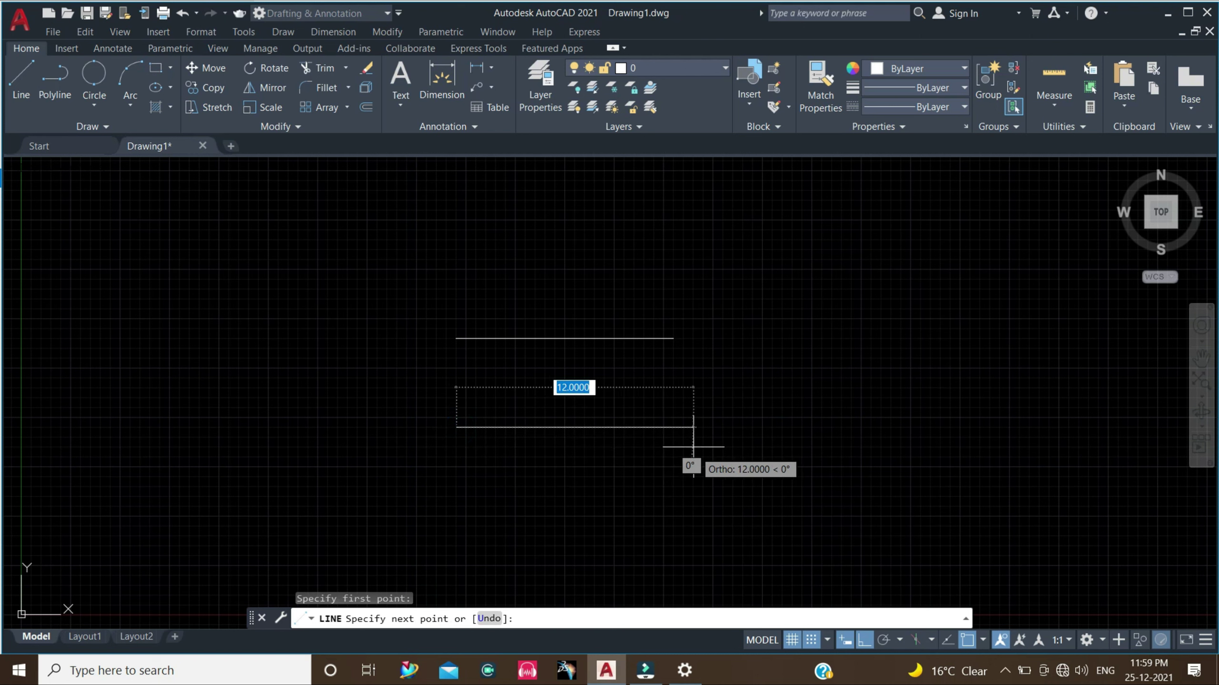
pyautogui.click(673, 447)
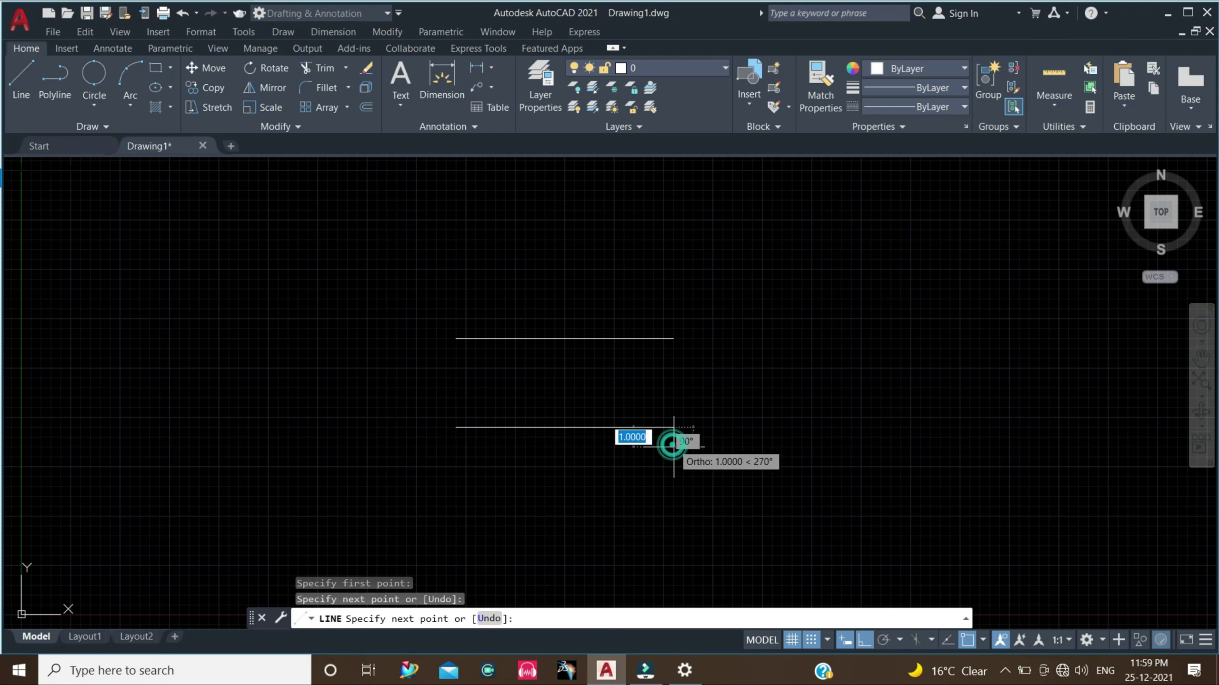
pyautogui.press('Escape')
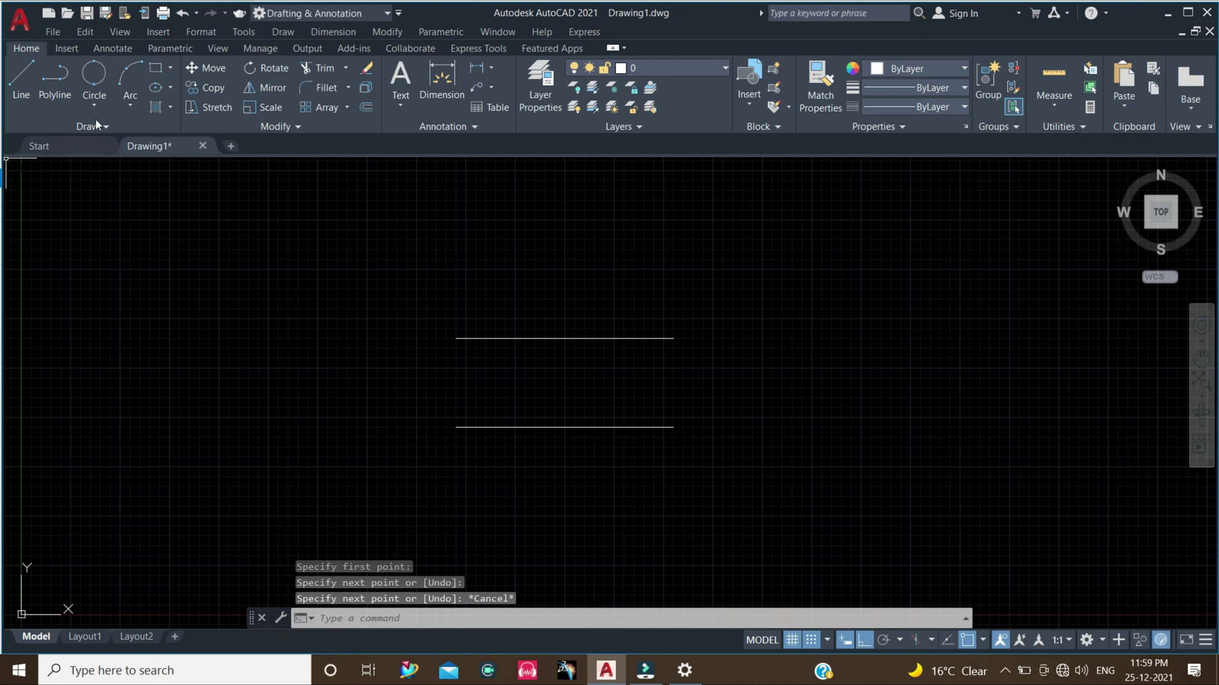
# Step: Draw a 2-Point circle whose diameter runs from the upper line's right endpoint to the lower line's right endpoint
pyautogui.click(95, 106)
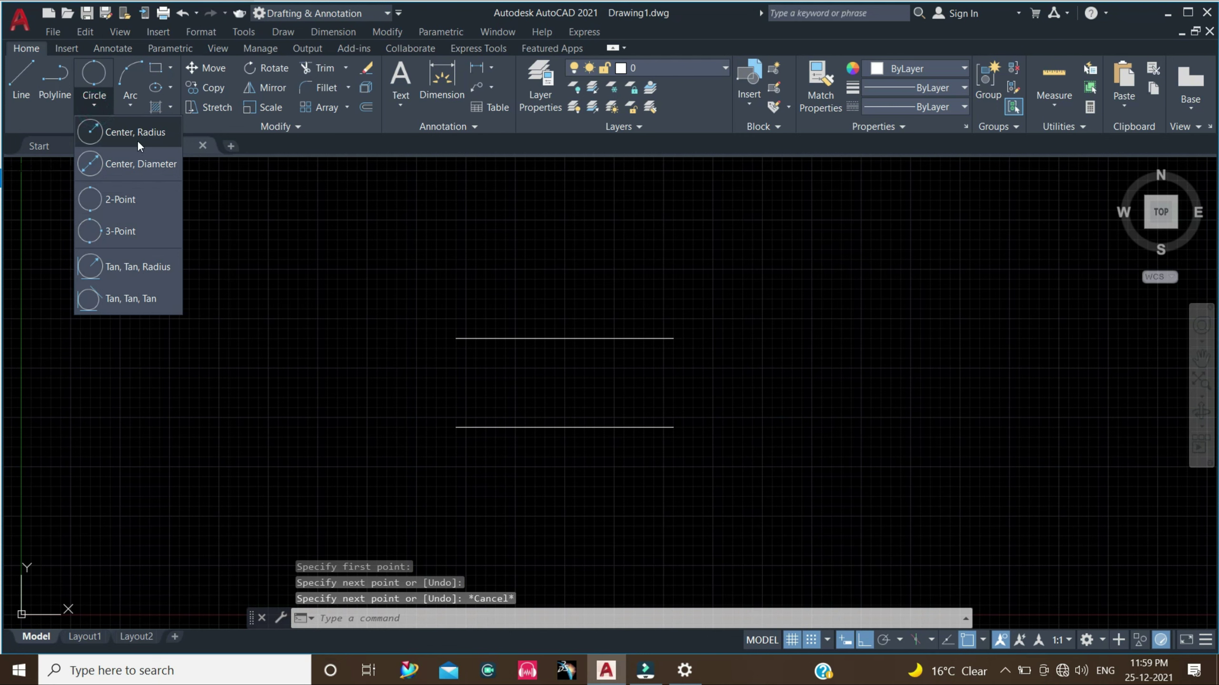
pyautogui.click(126, 201)
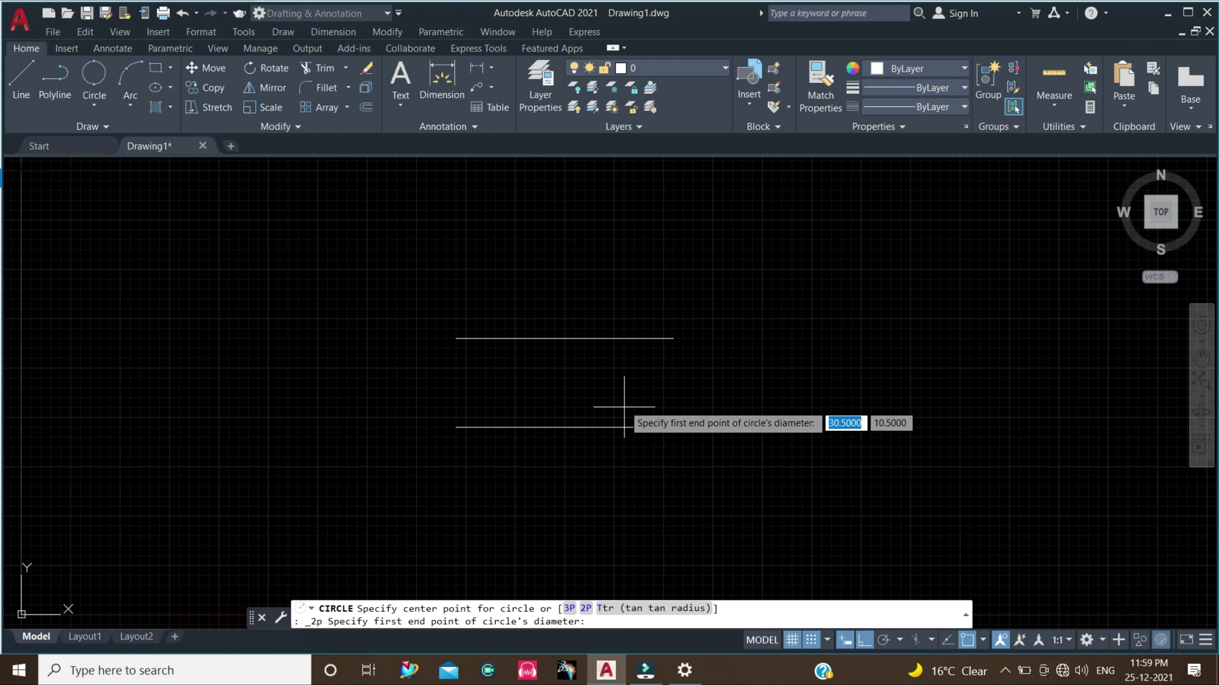
pyautogui.click(673, 338)
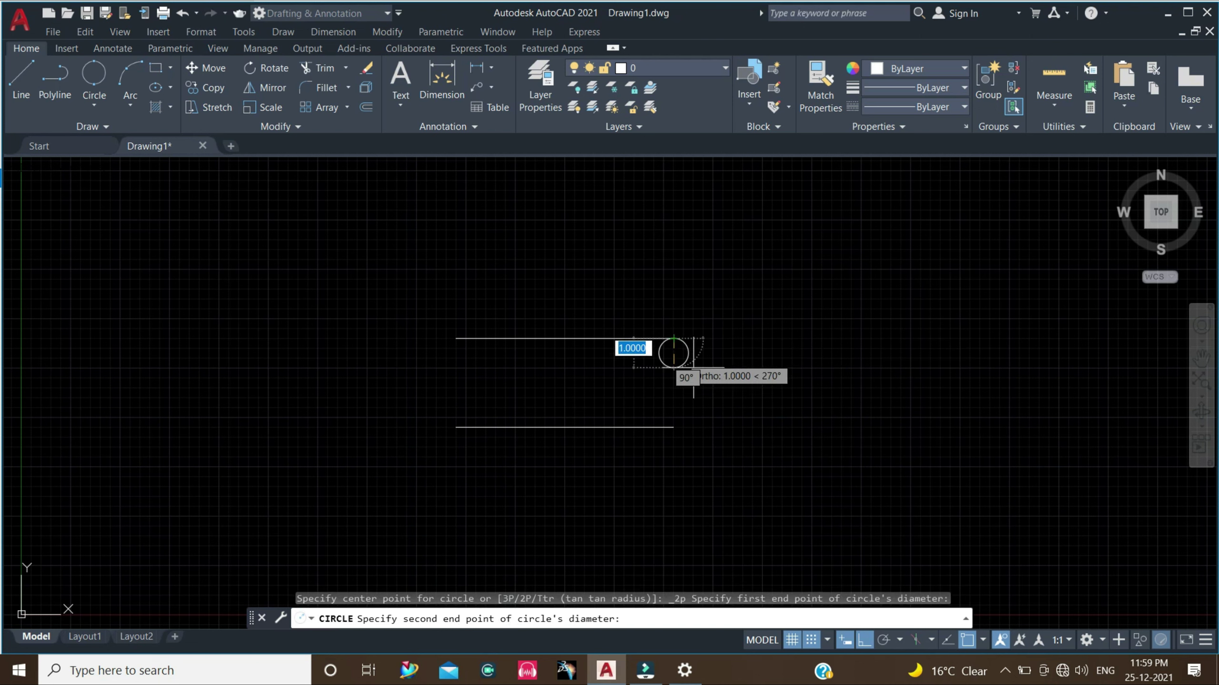
pyautogui.click(673, 427)
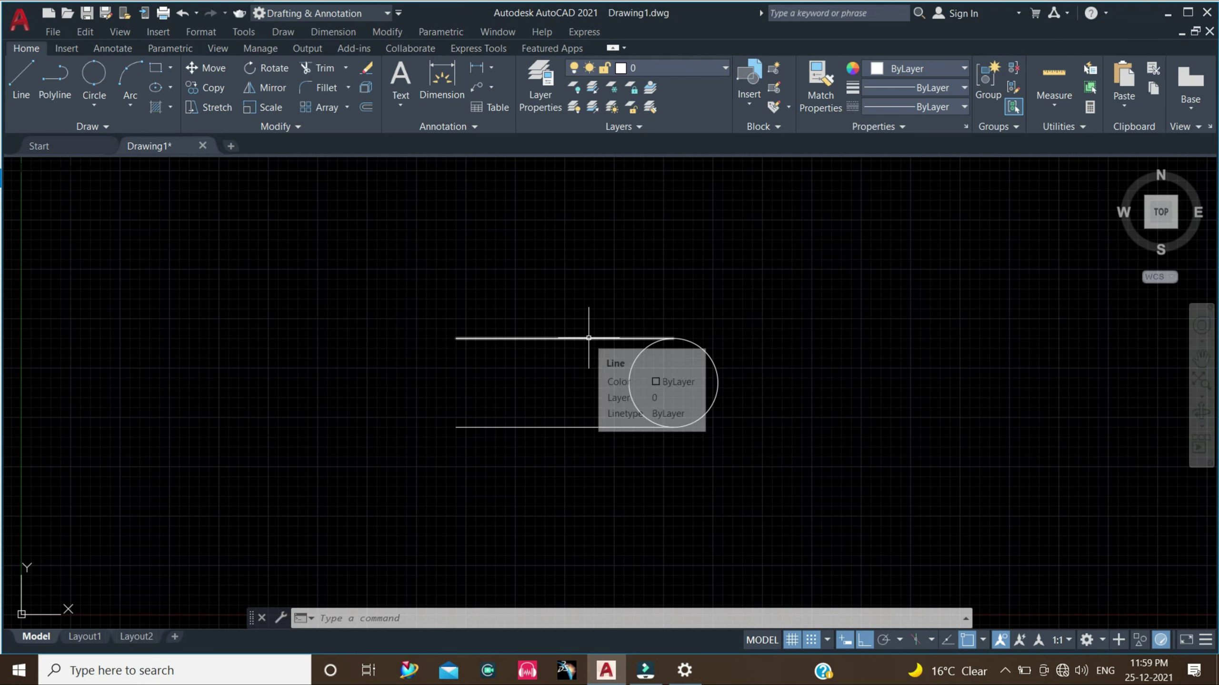
# Step: Erase both horizontal lines and the circle joining their right ends
pyautogui.click(777, 490)
pyautogui.click(390, 248)
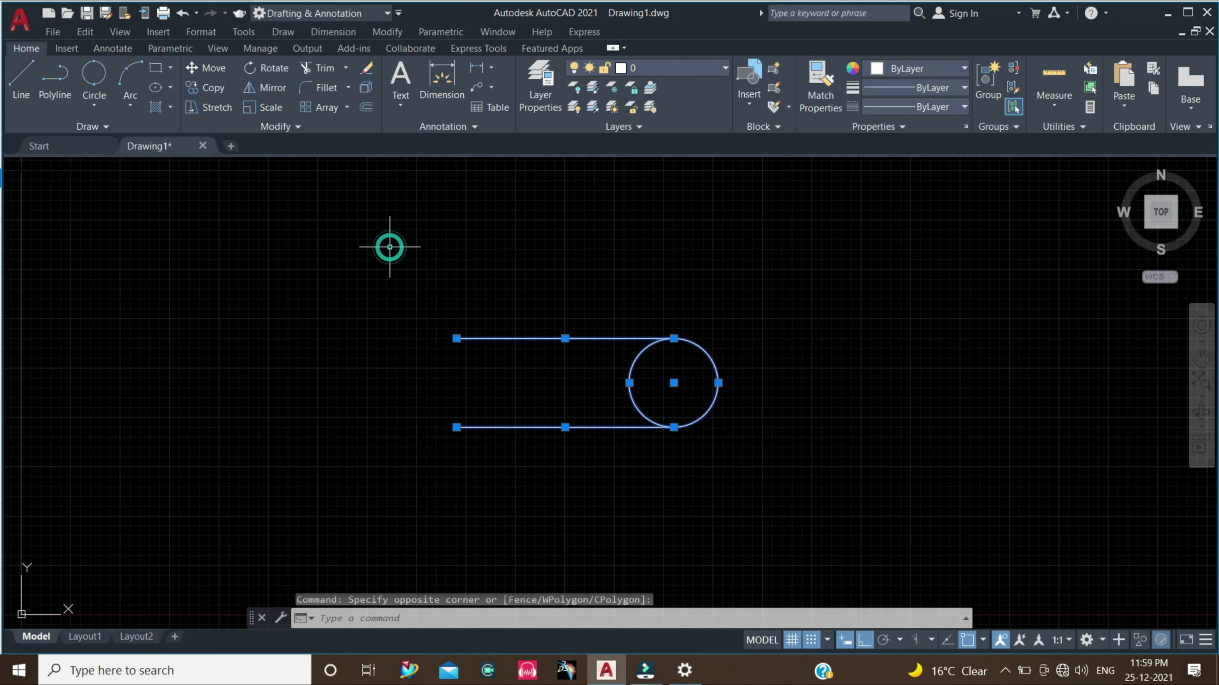
pyautogui.press('Delete')
# Step: Draw a single horizontal line across the middle of the empty drawing area
pyautogui.click(95, 103)
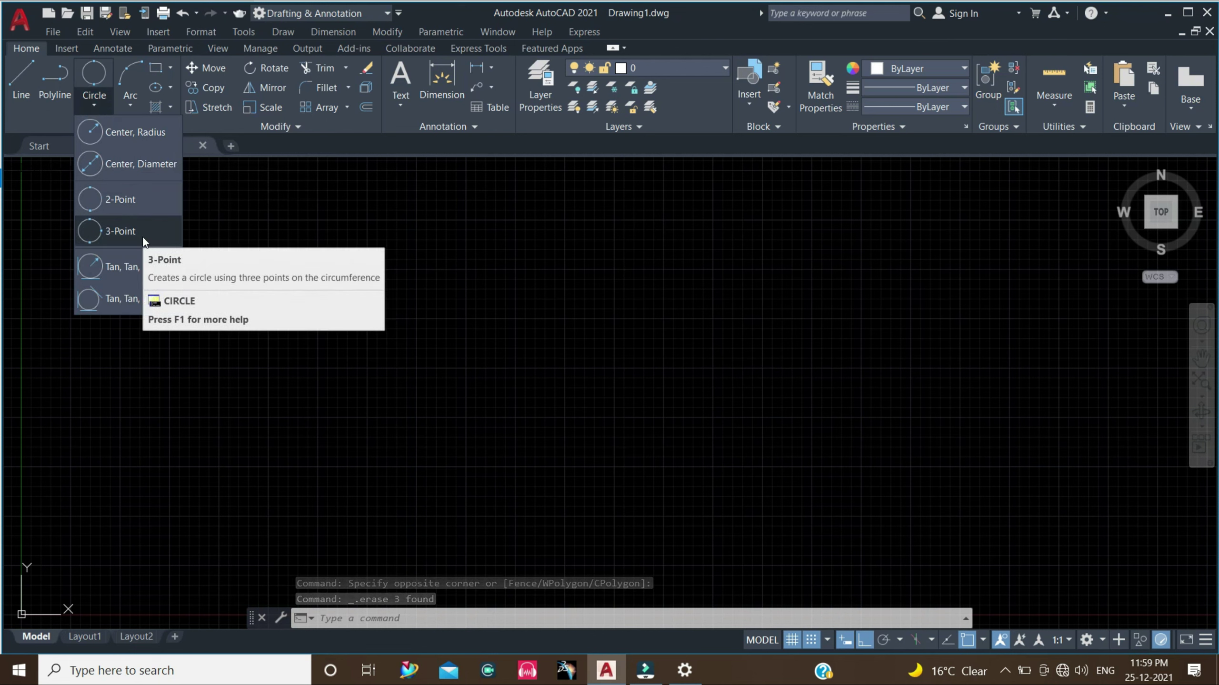
pyautogui.click(143, 236)
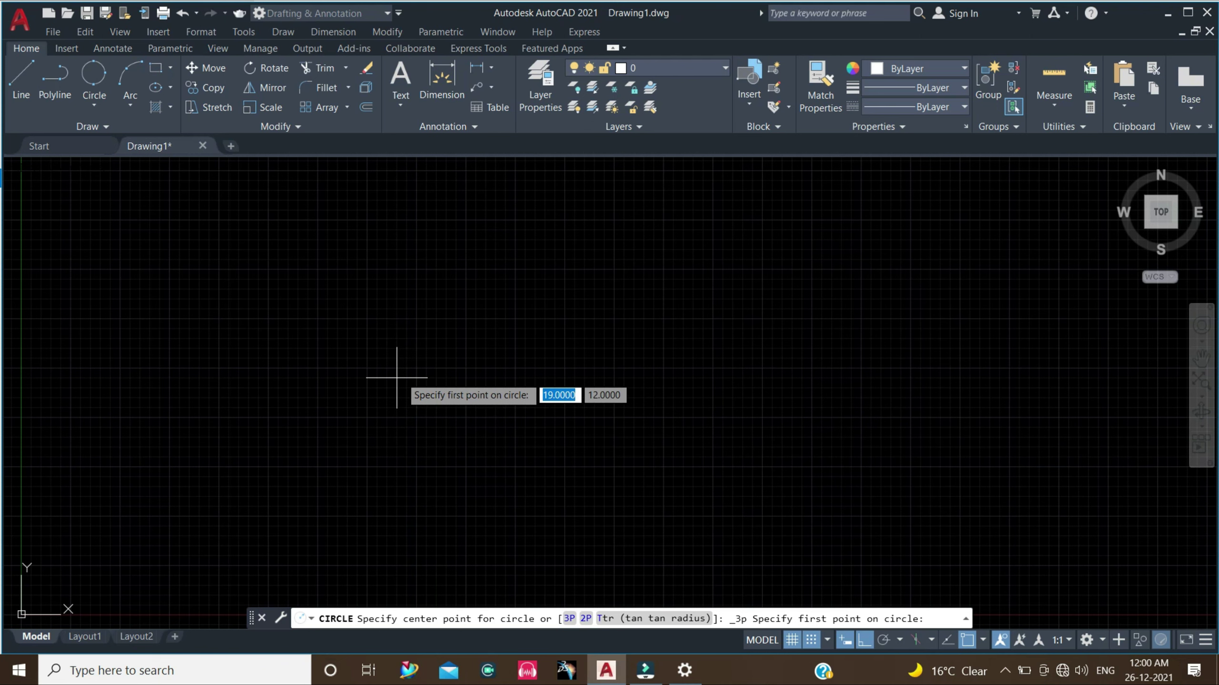
pyautogui.click(19, 79)
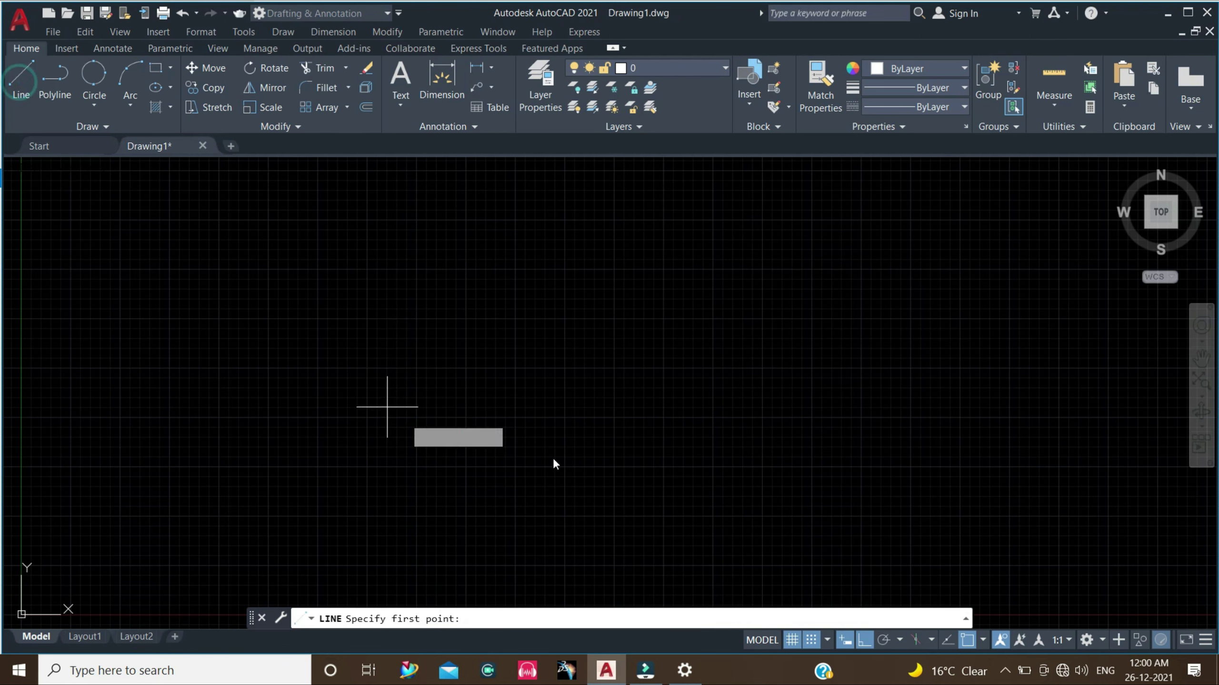
pyautogui.click(496, 348)
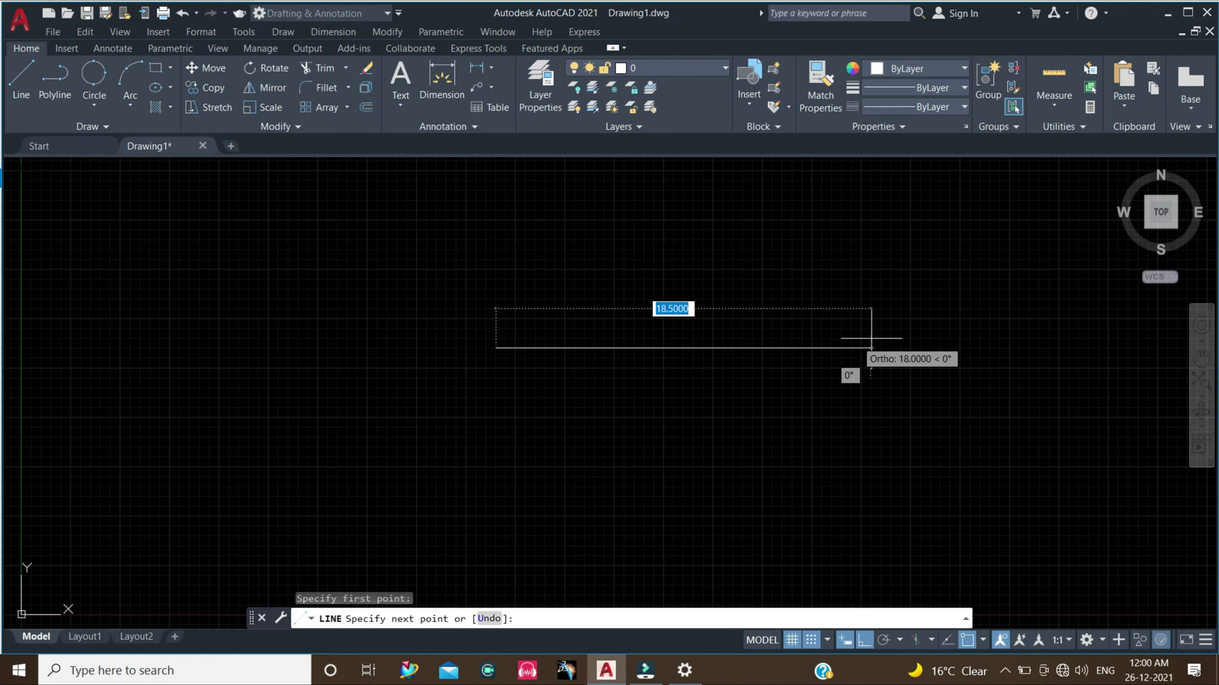
pyautogui.click(792, 347)
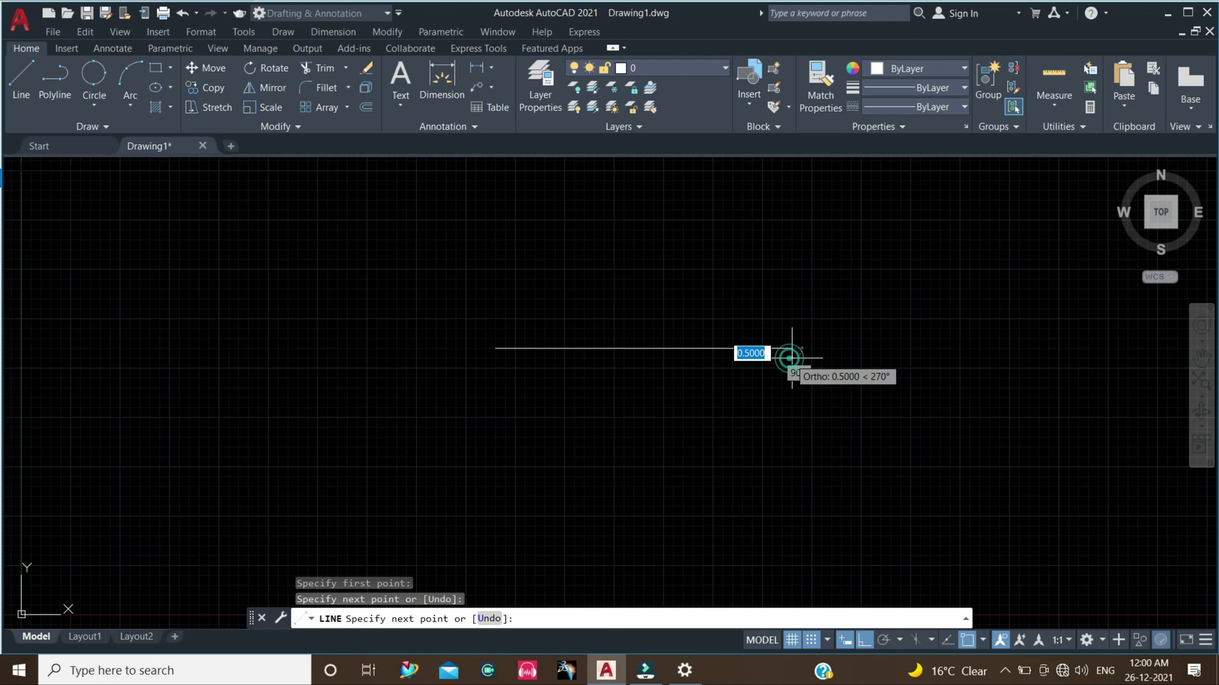
pyautogui.press('Escape')
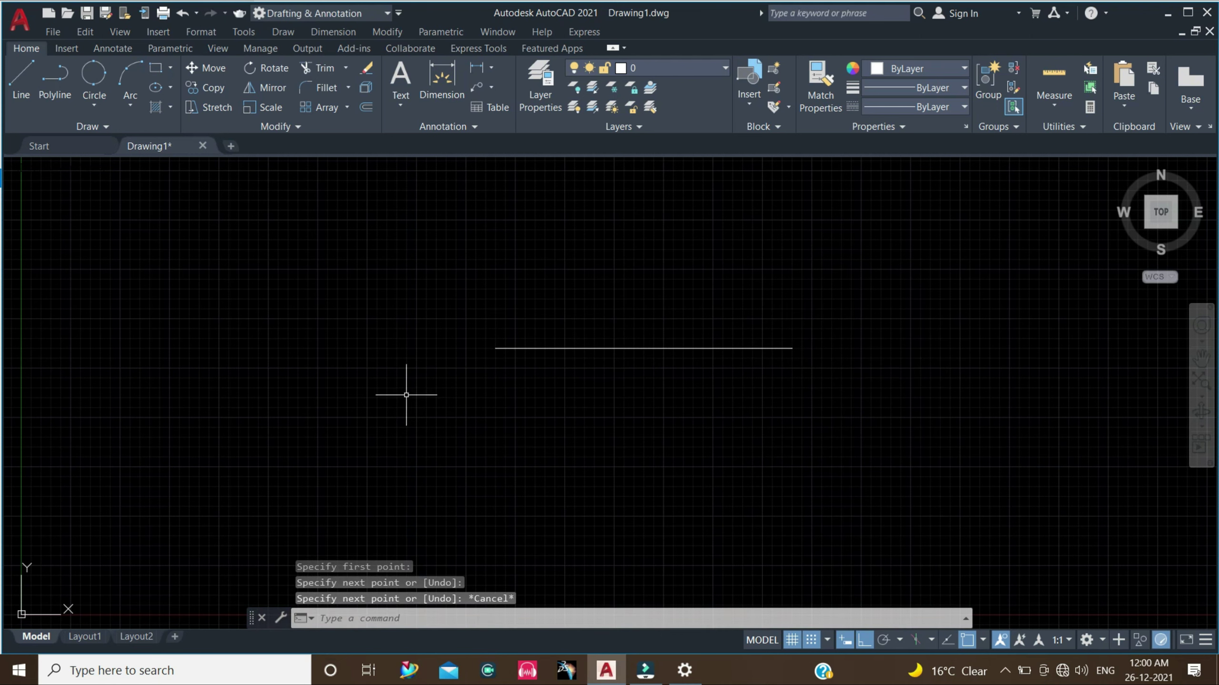
pyautogui.click(400, 375)
pyautogui.press('Escape')
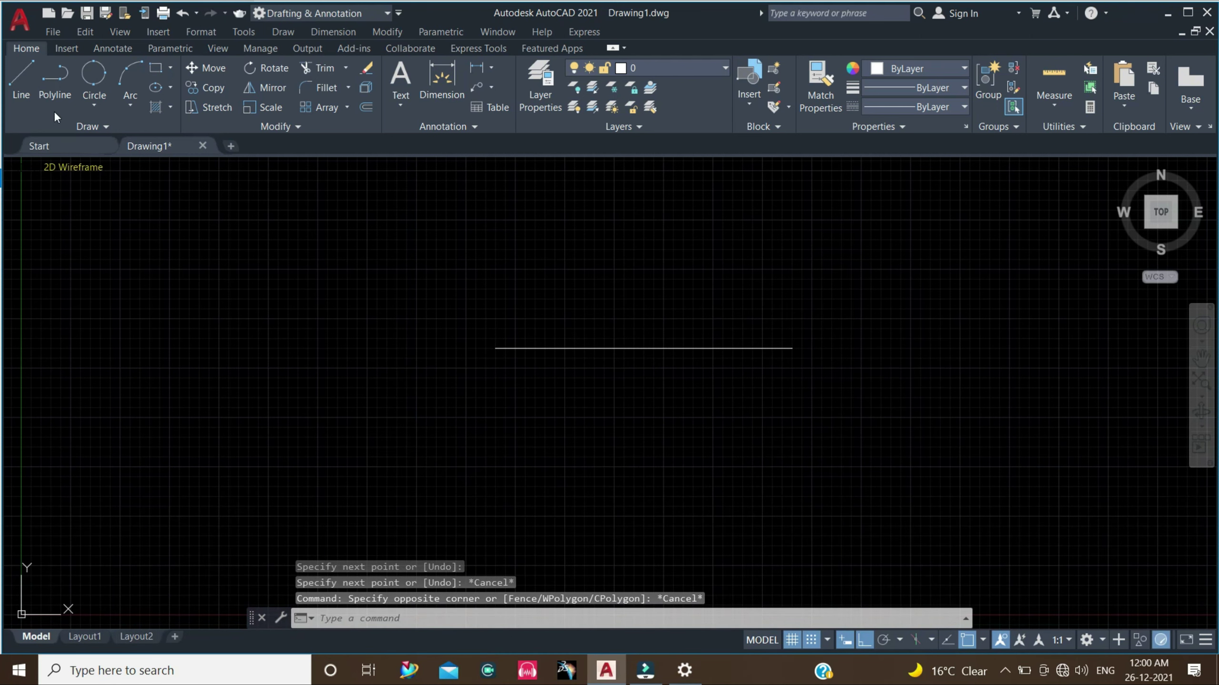
# Step: Draw a vertical line below and left of the existing line, and a shorter horizontal line further left, level with the existing one
pyautogui.click(32, 88)
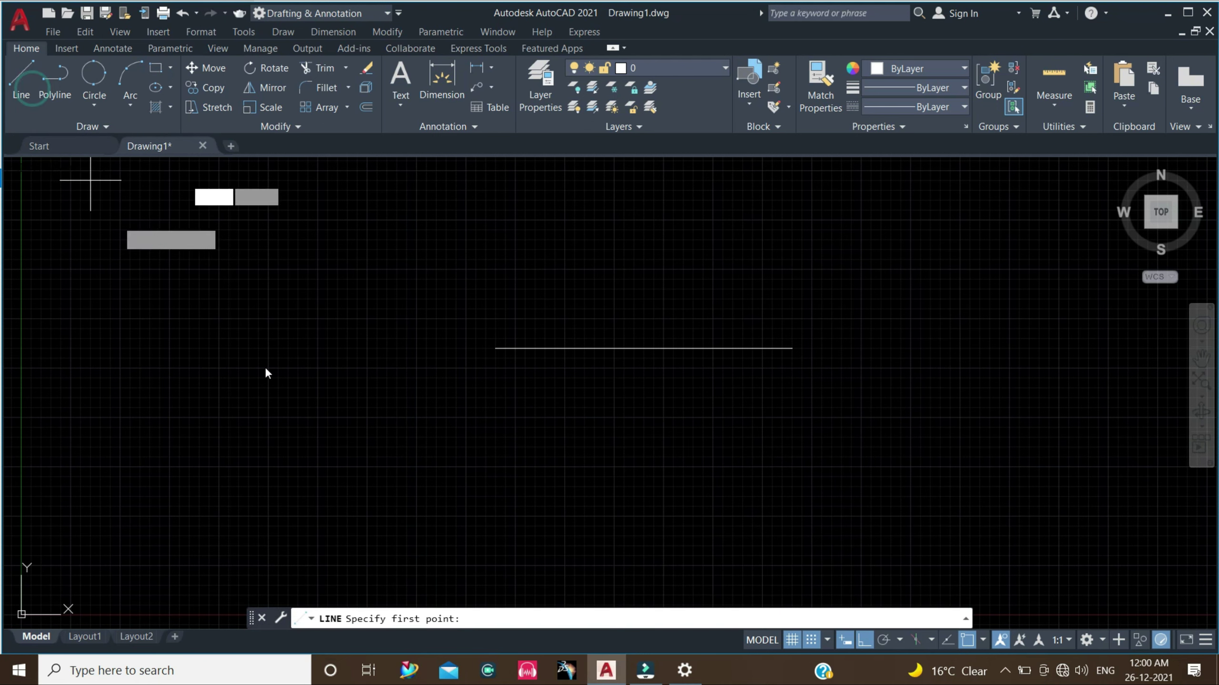
pyautogui.click(407, 388)
pyautogui.click(416, 525)
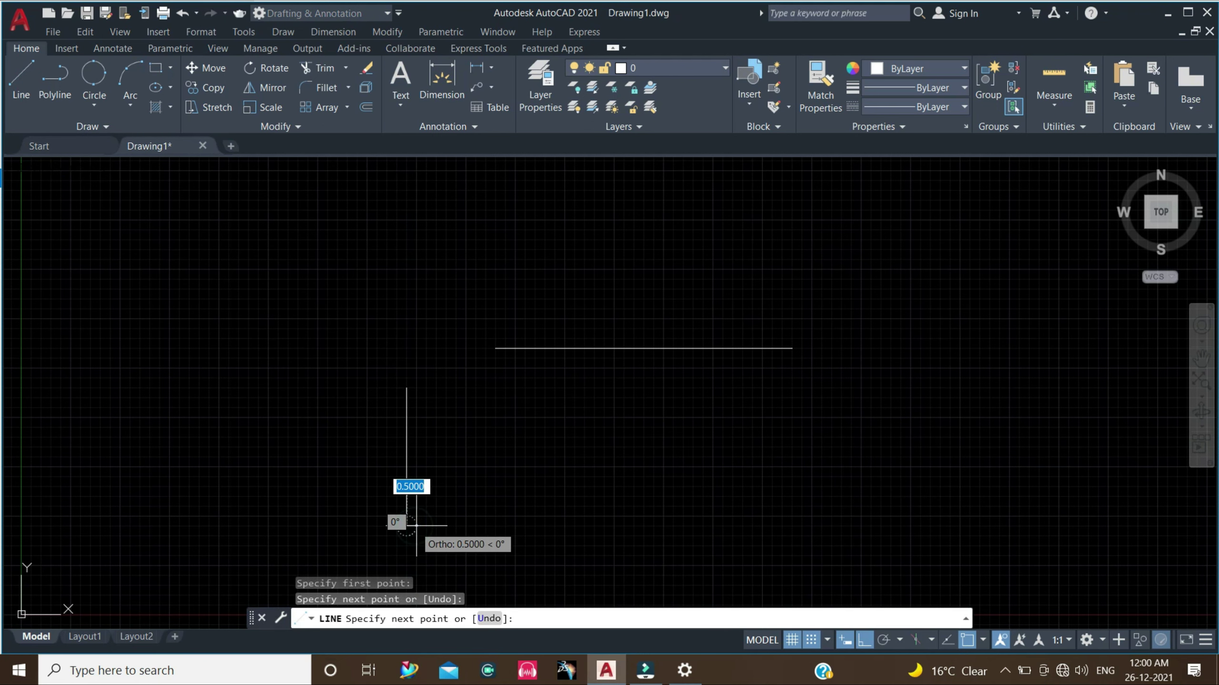
pyautogui.write('l')
pyautogui.press('Return')
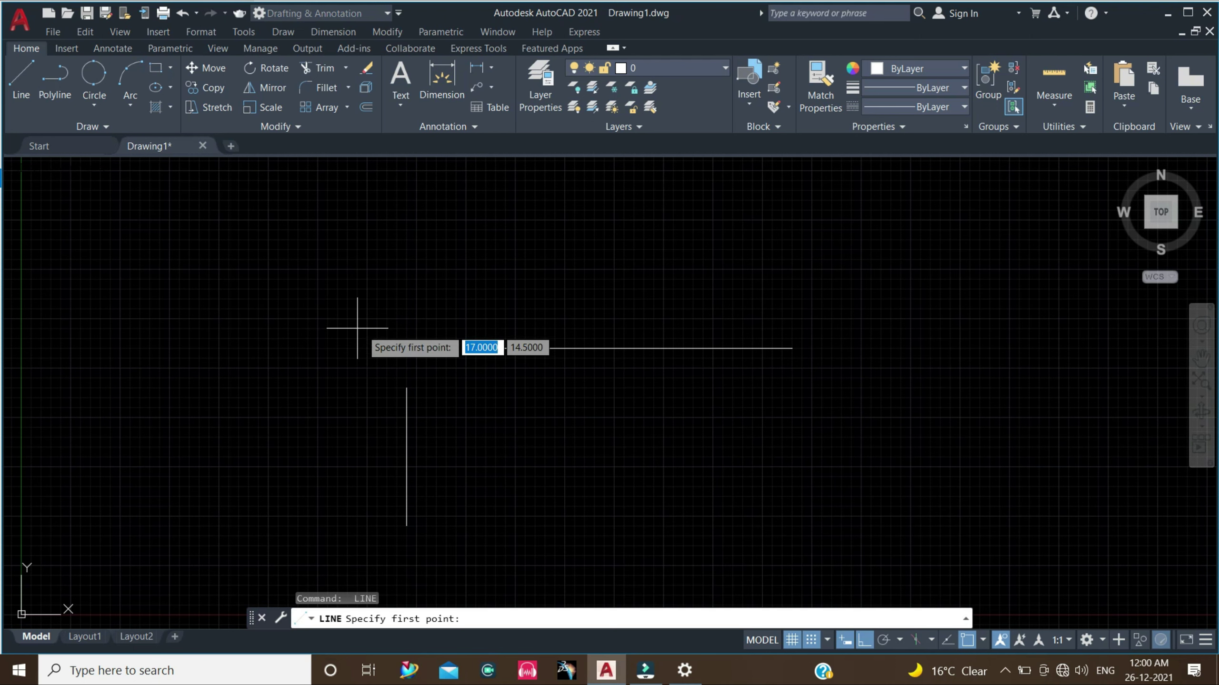
pyautogui.click(357, 348)
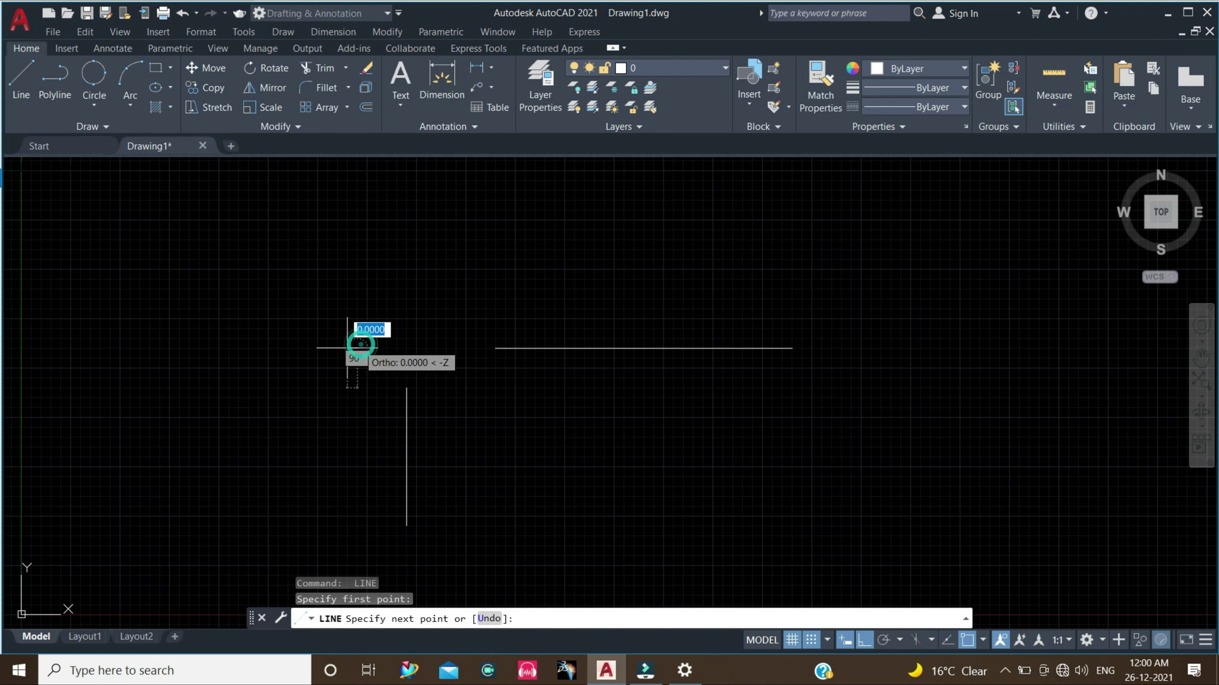
pyautogui.click(208, 339)
pyautogui.press('Escape')
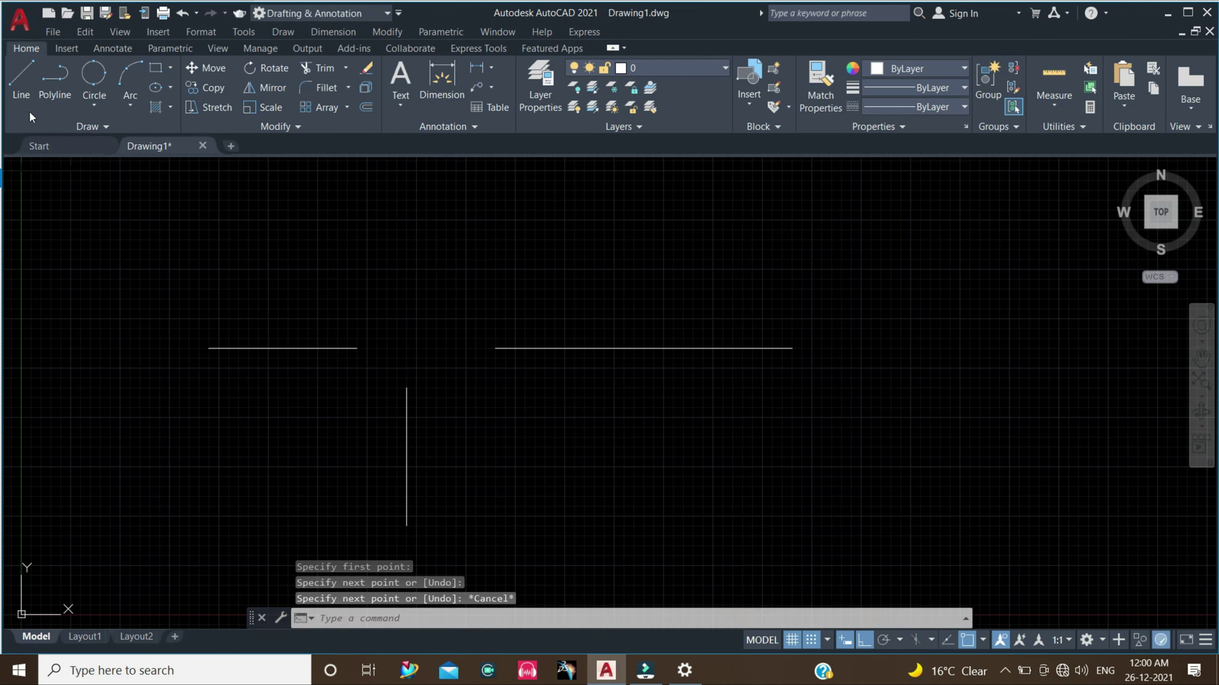
# Step: Draw a 3-Point circle through the left line's right endpoint, the vertical line's upper endpoint and the right line's left endpoint
pyautogui.click(104, 109)
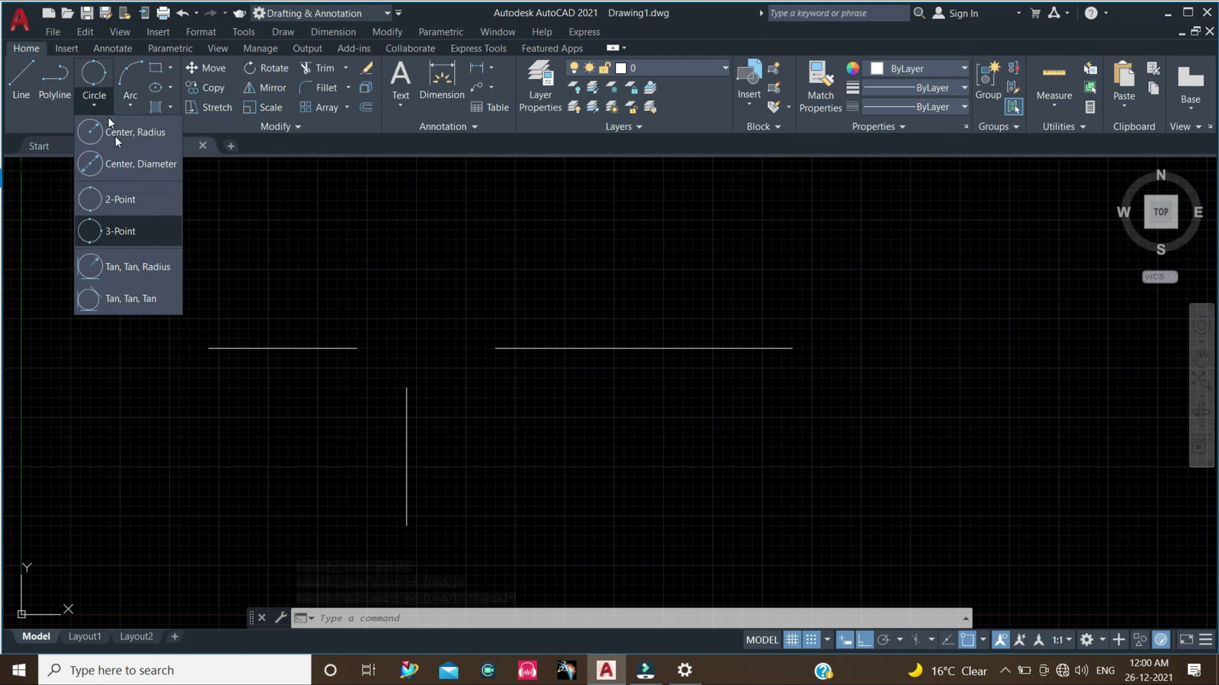
pyautogui.click(119, 234)
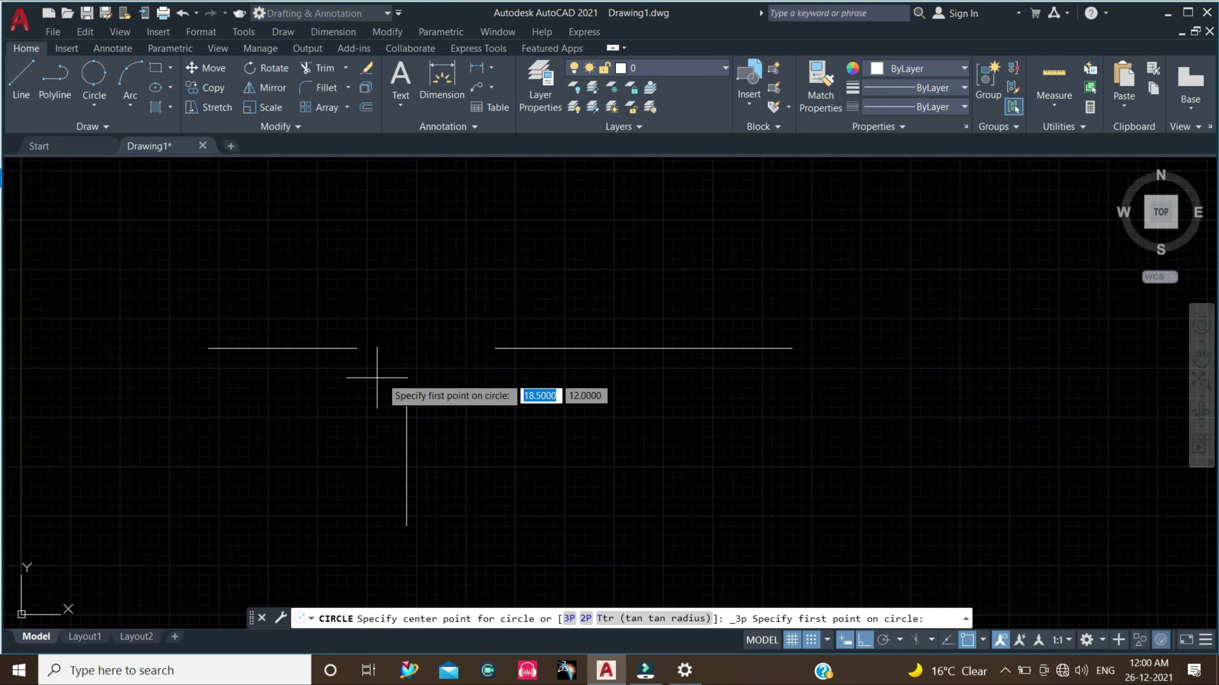
pyautogui.click(358, 348)
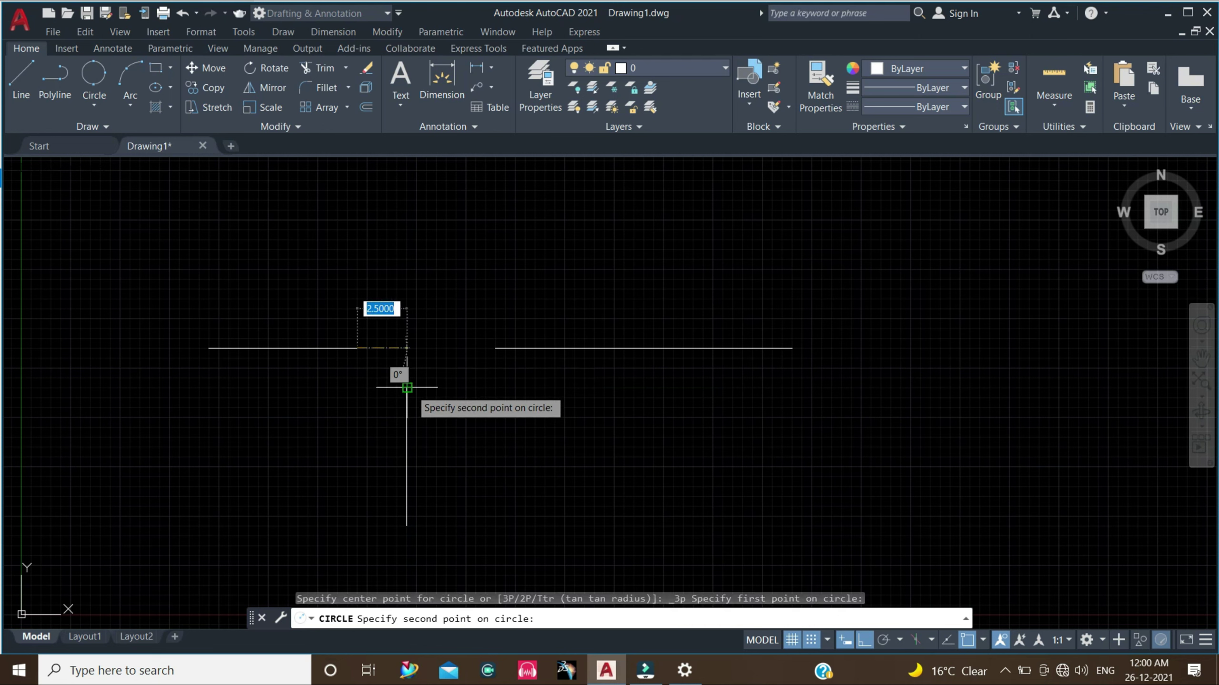
pyautogui.click(407, 388)
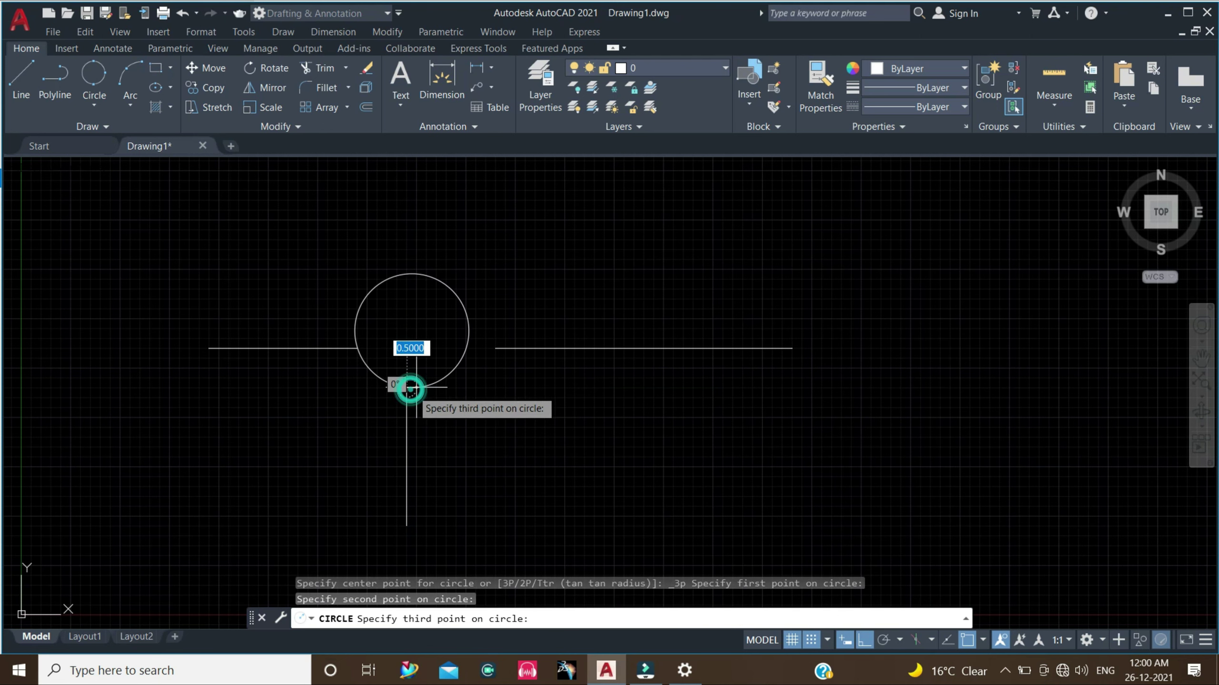
pyautogui.click(496, 348)
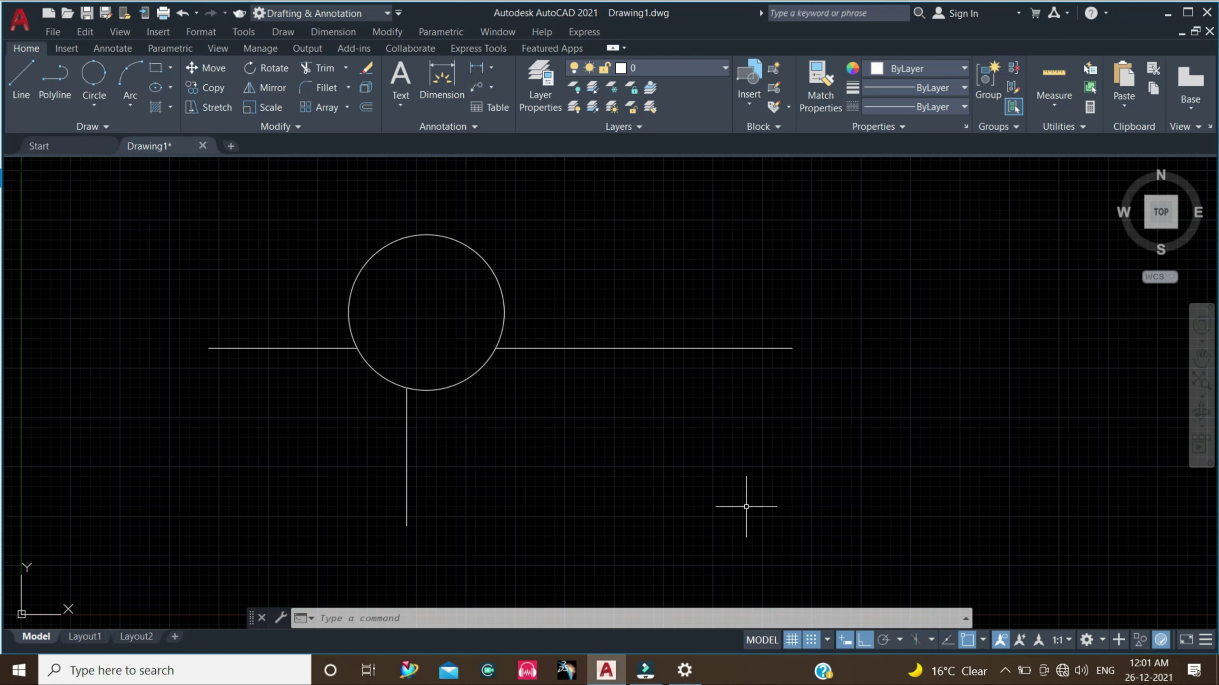
# Step: Erase the three lines together with the circle that passes through their endpoints
pyautogui.click(711, 516)
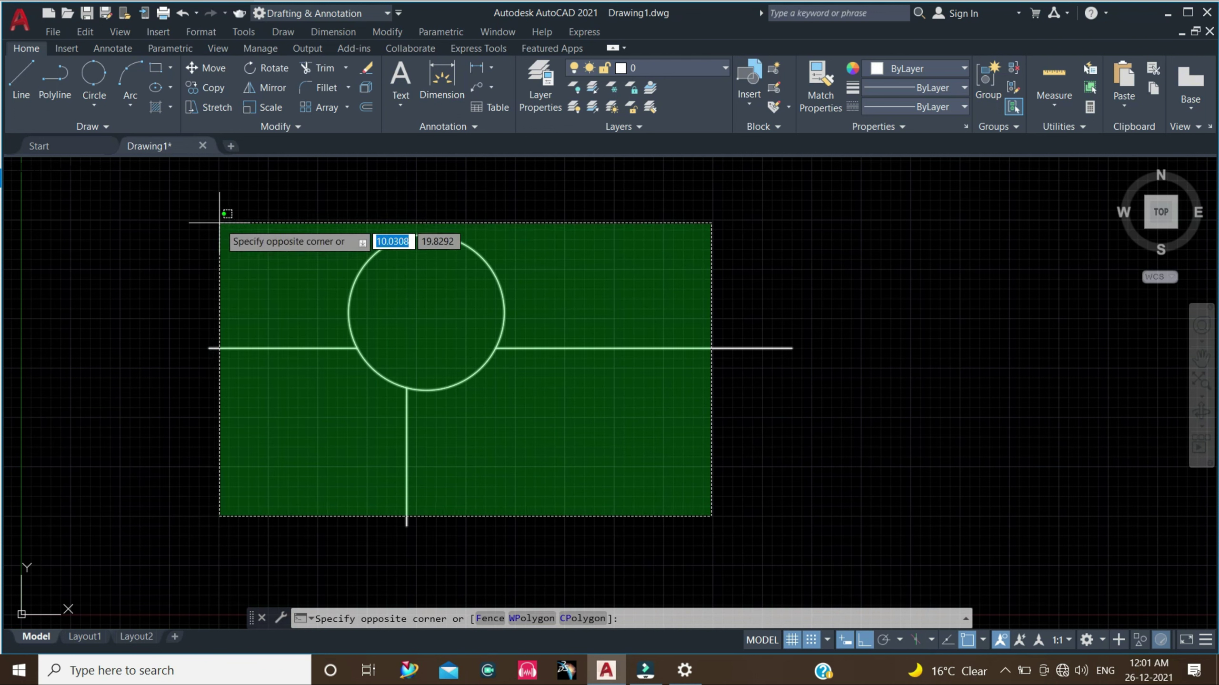
pyautogui.click(220, 222)
pyautogui.press('Delete')
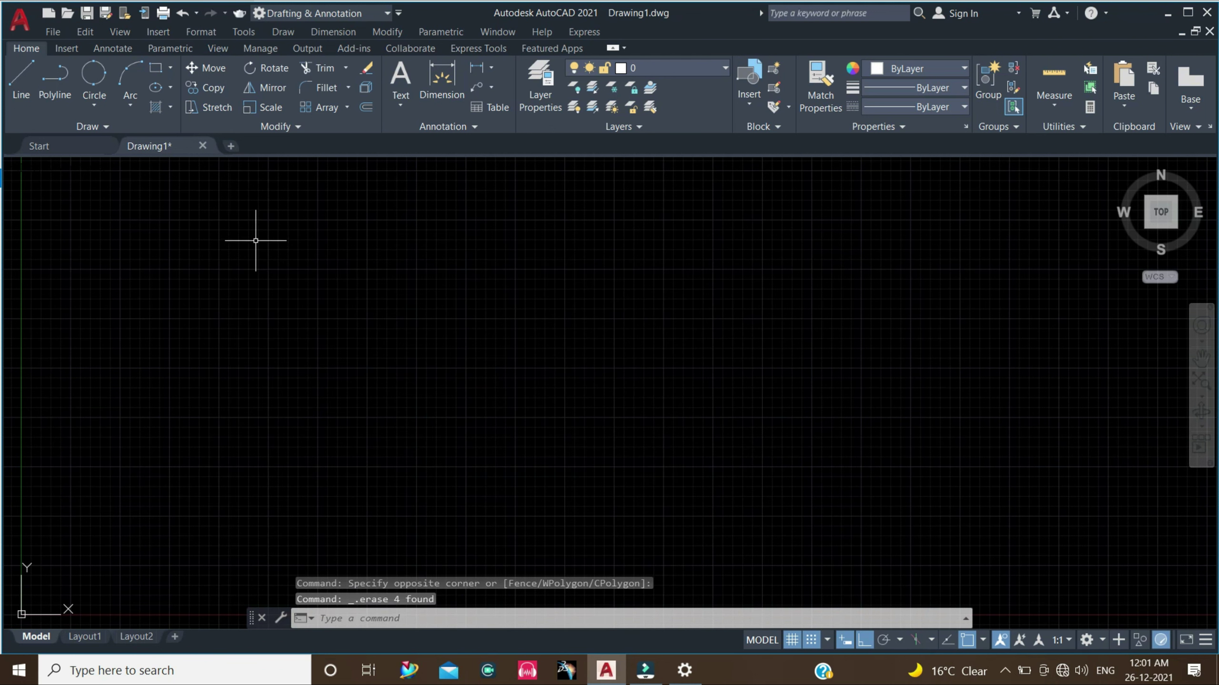
# Step: Draw two separate Center, Radius circles, one of radius 3.5 and a smaller one of radius 2.5 just below and right of it
pyautogui.click(96, 105)
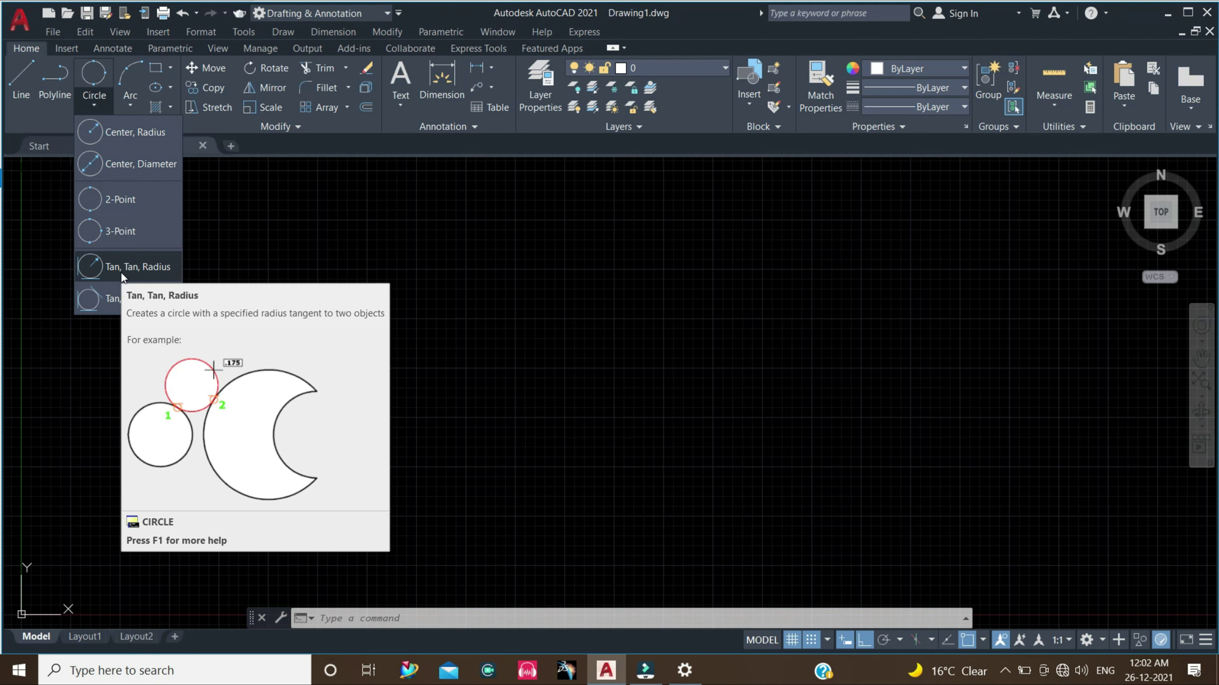
pyautogui.click(141, 132)
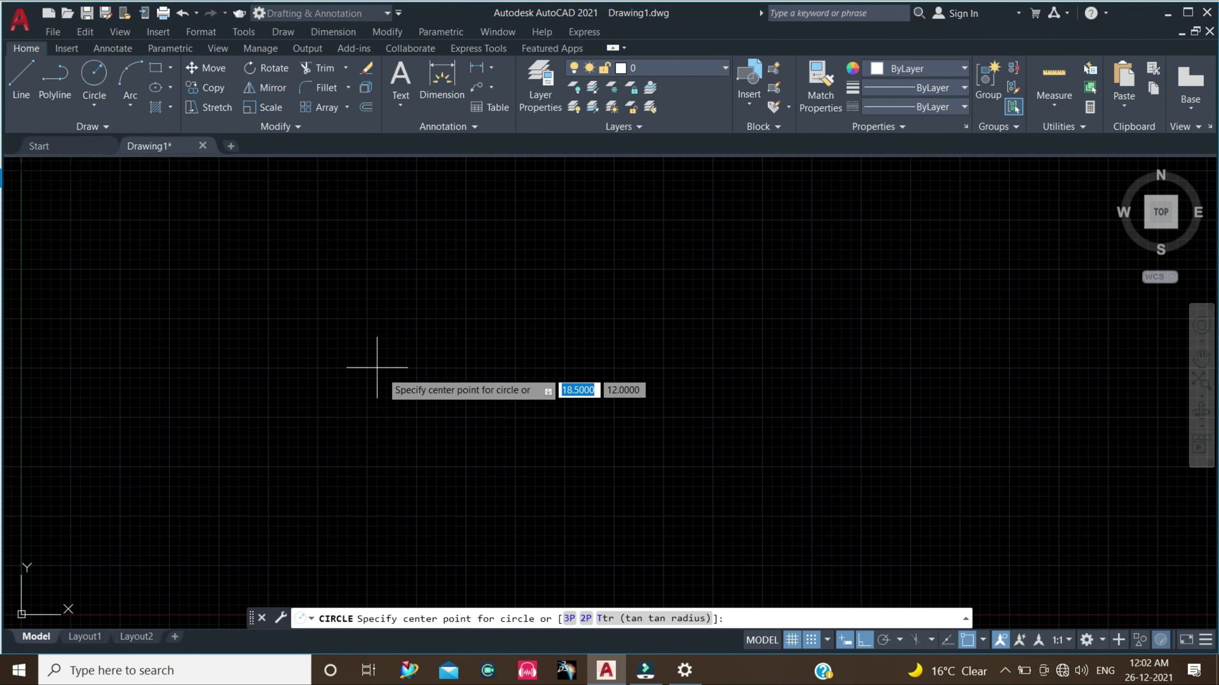
pyautogui.click(317, 308)
pyautogui.click(365, 360)
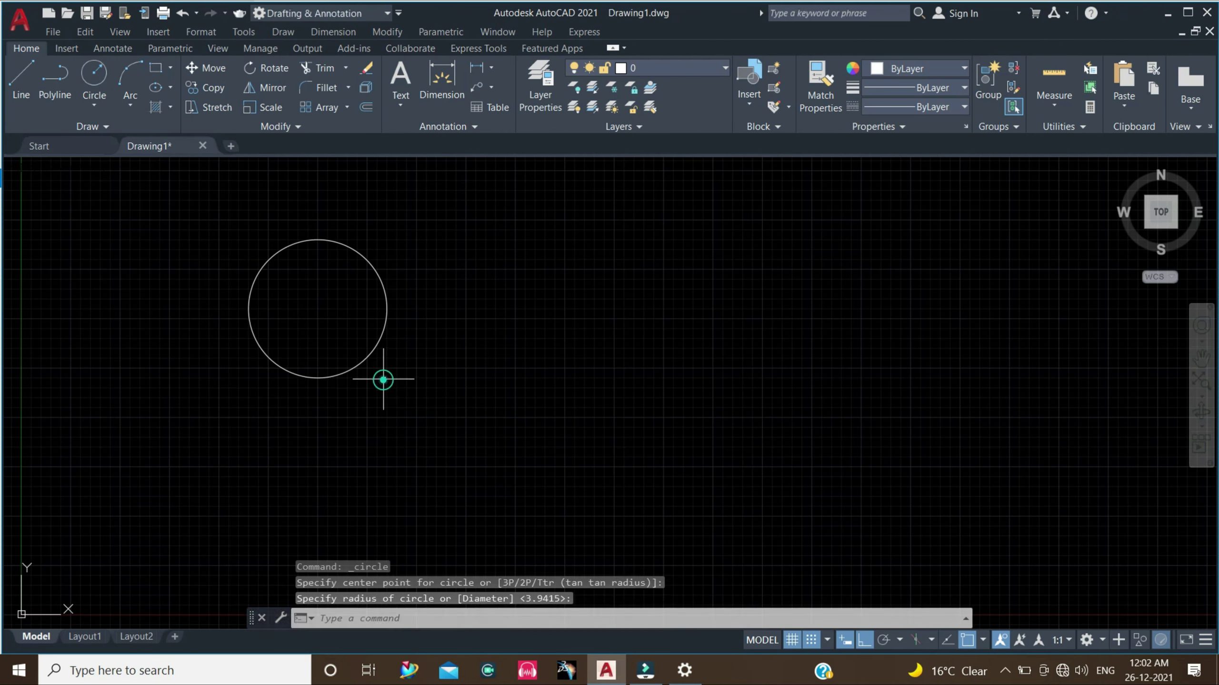
pyautogui.press('Return')
pyautogui.click(387, 417)
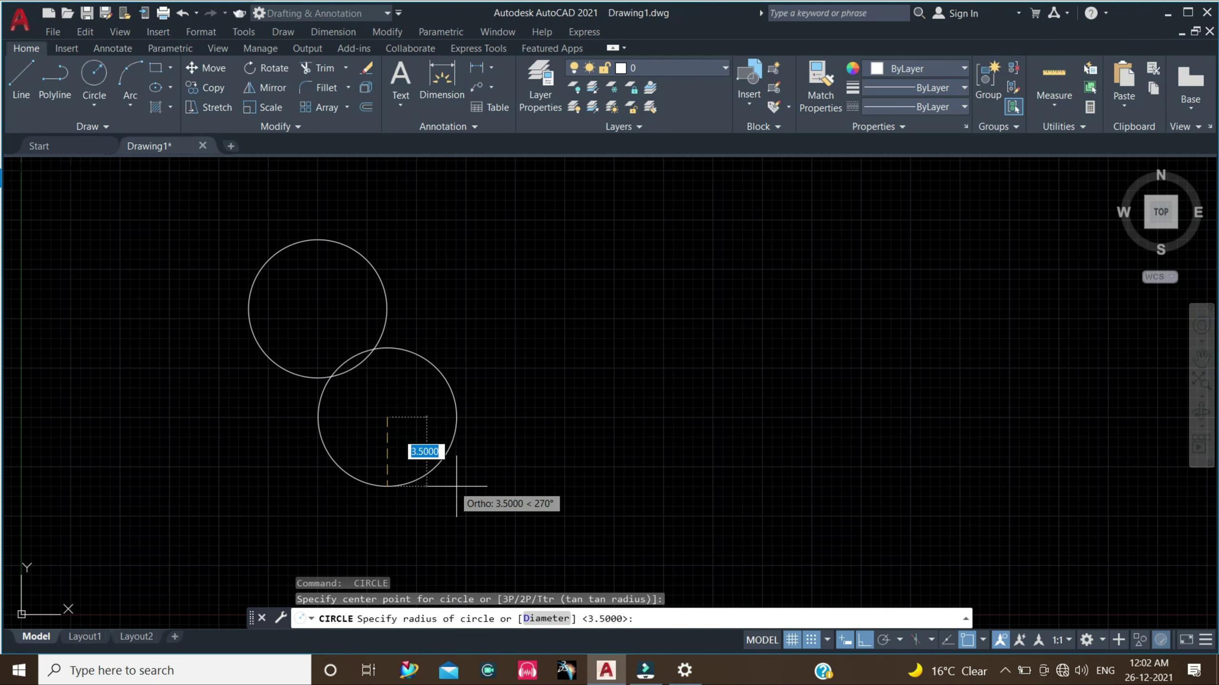
pyautogui.click(417, 466)
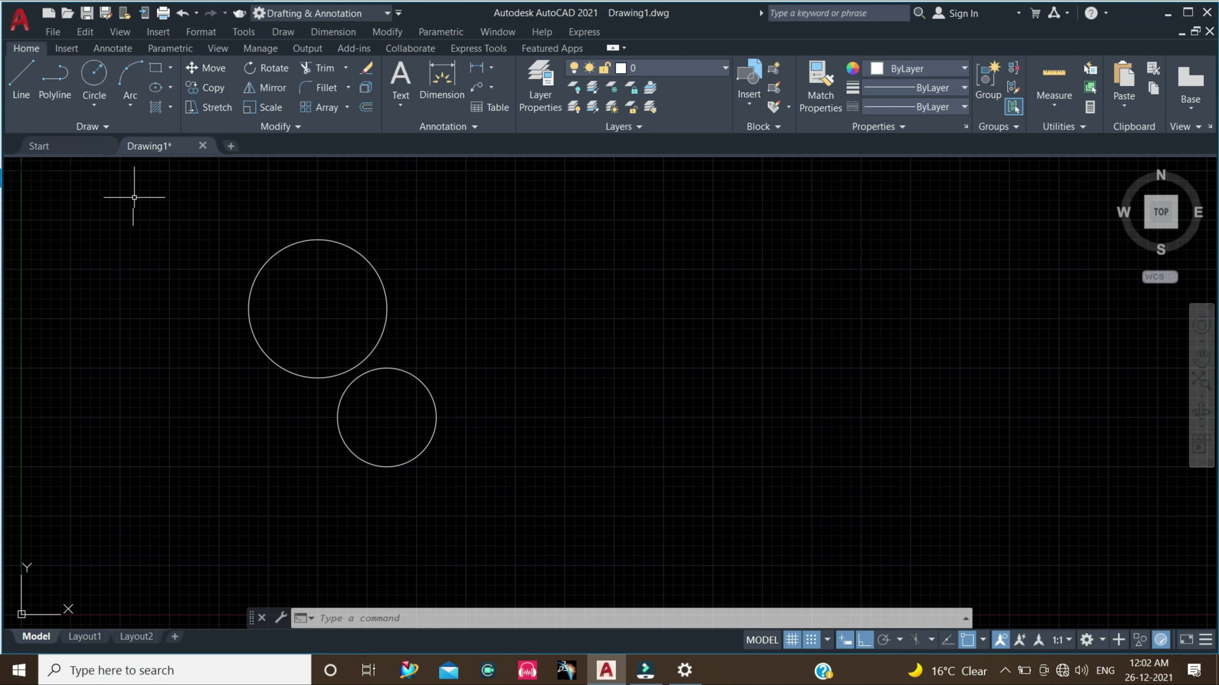
# Step: Draw a Tan, Tan, Radius circle of radius 4 tangent to the right side of the larger circle and the upper right of the smaller one
pyautogui.click(94, 104)
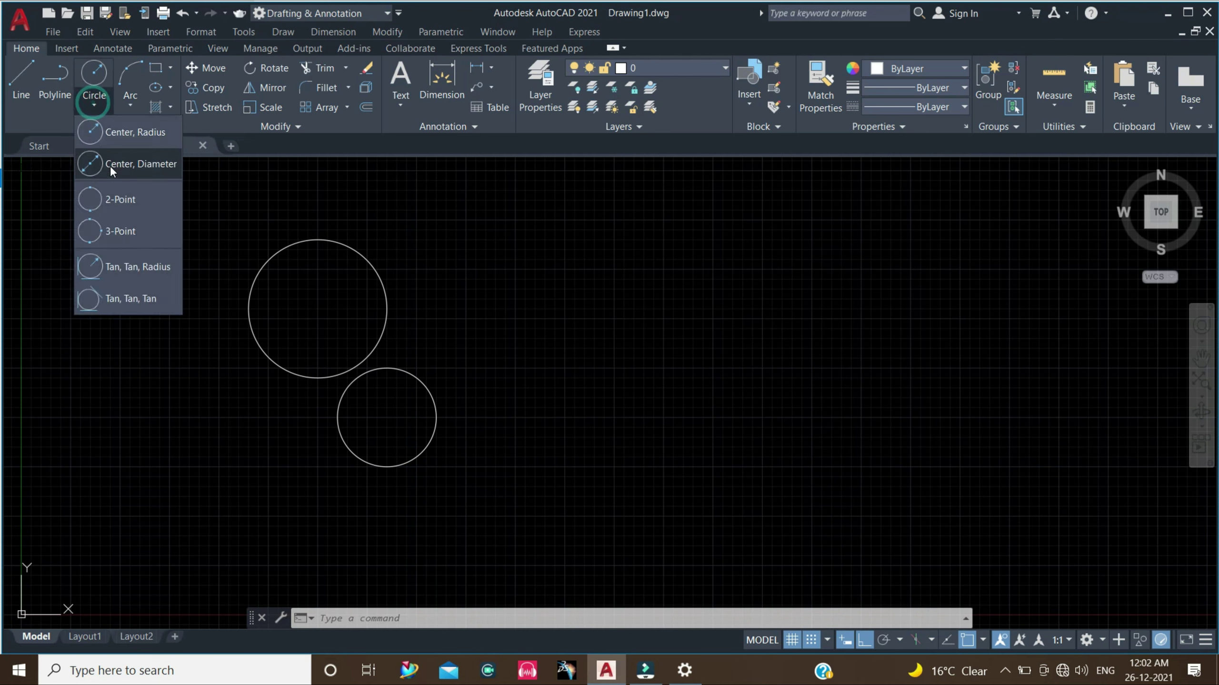
pyautogui.click(141, 279)
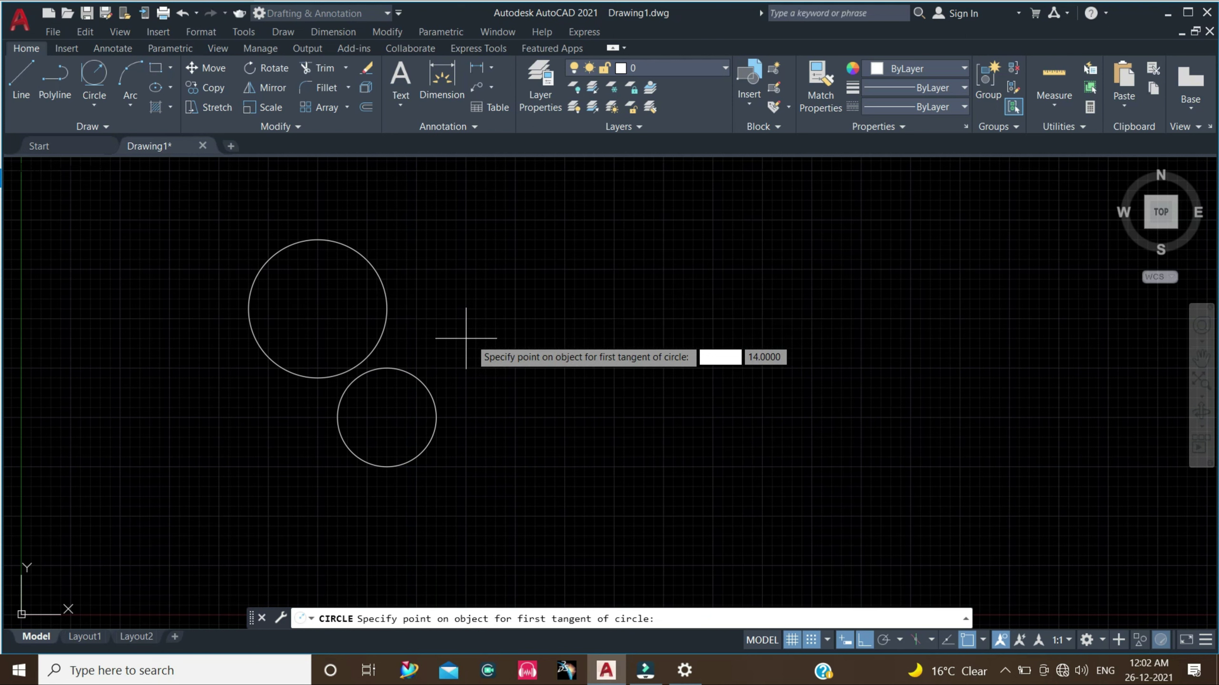
pyautogui.click(387, 308)
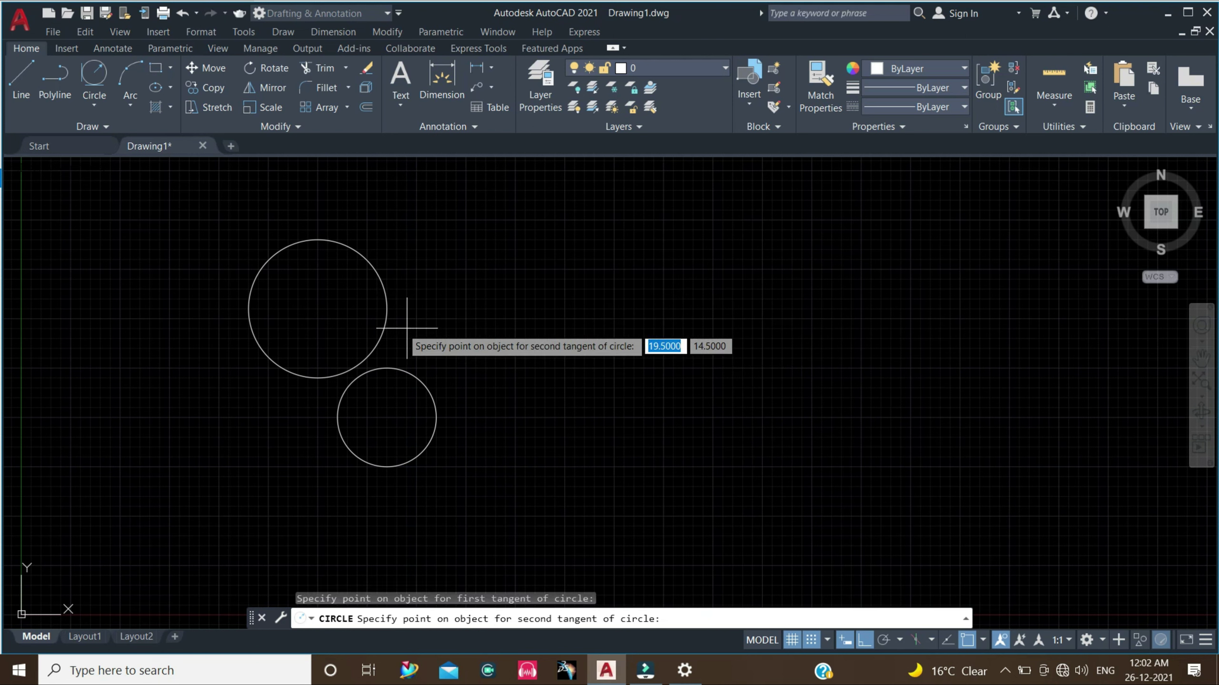
pyautogui.click(415, 377)
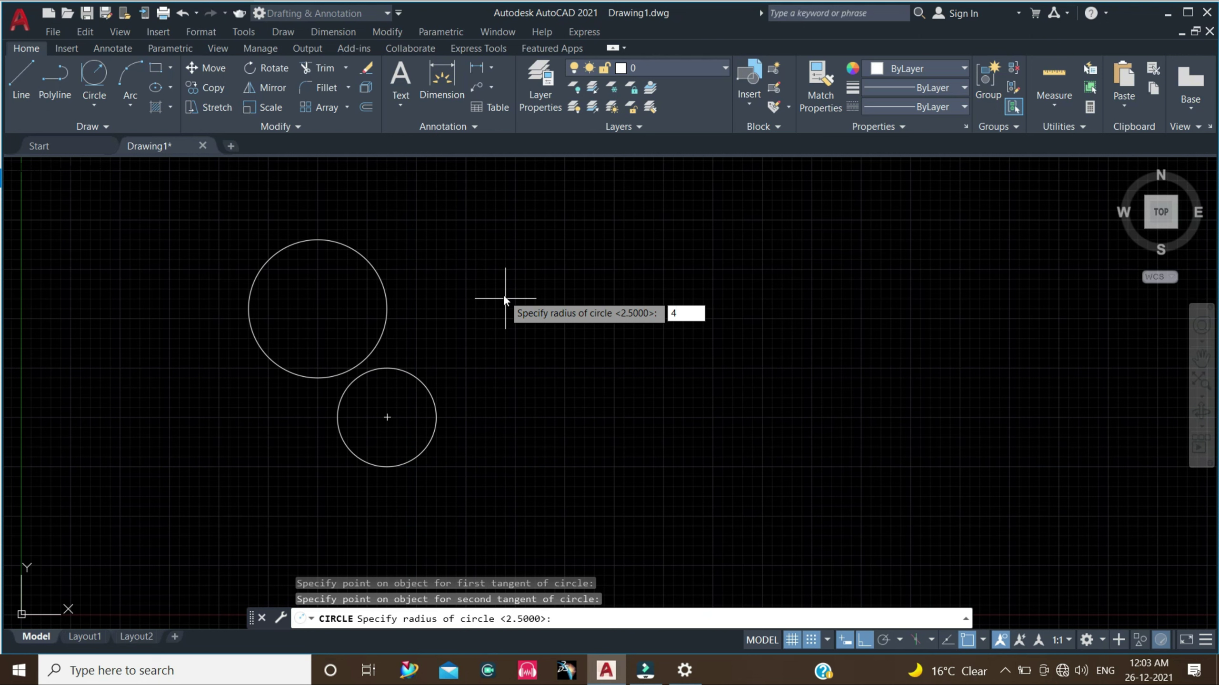
pyautogui.press('Return')
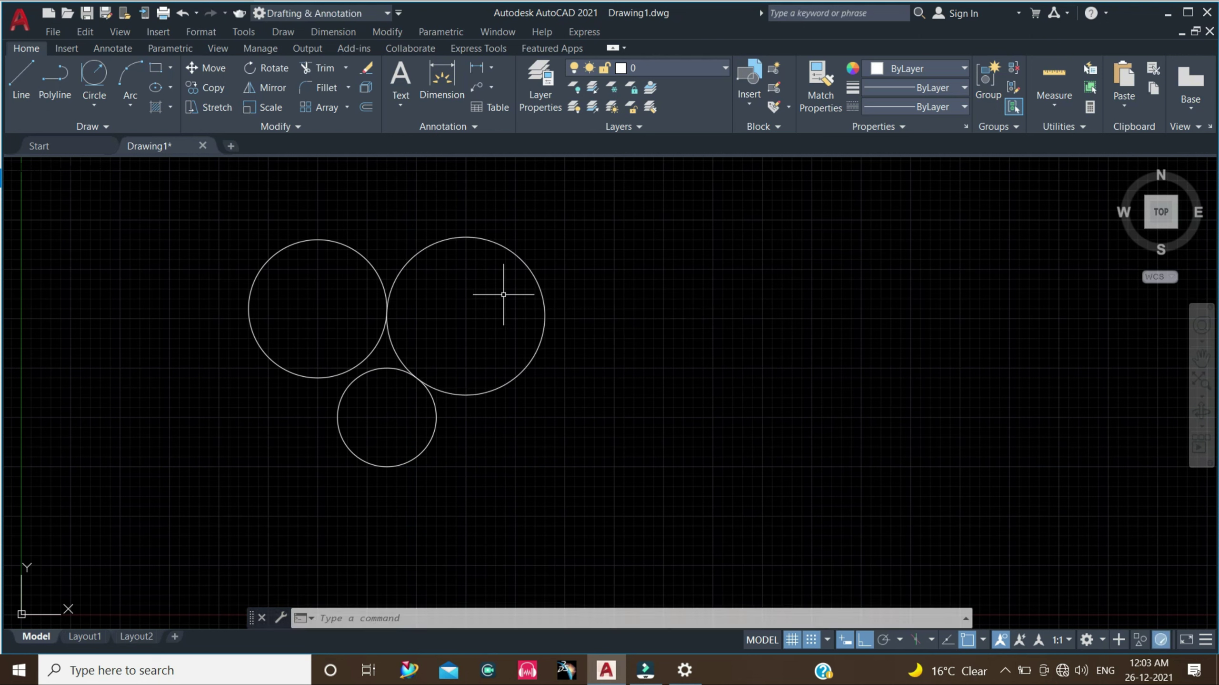
# Step: Erase all three touching circles from the drawing
pyautogui.click(598, 499)
pyautogui.click(208, 204)
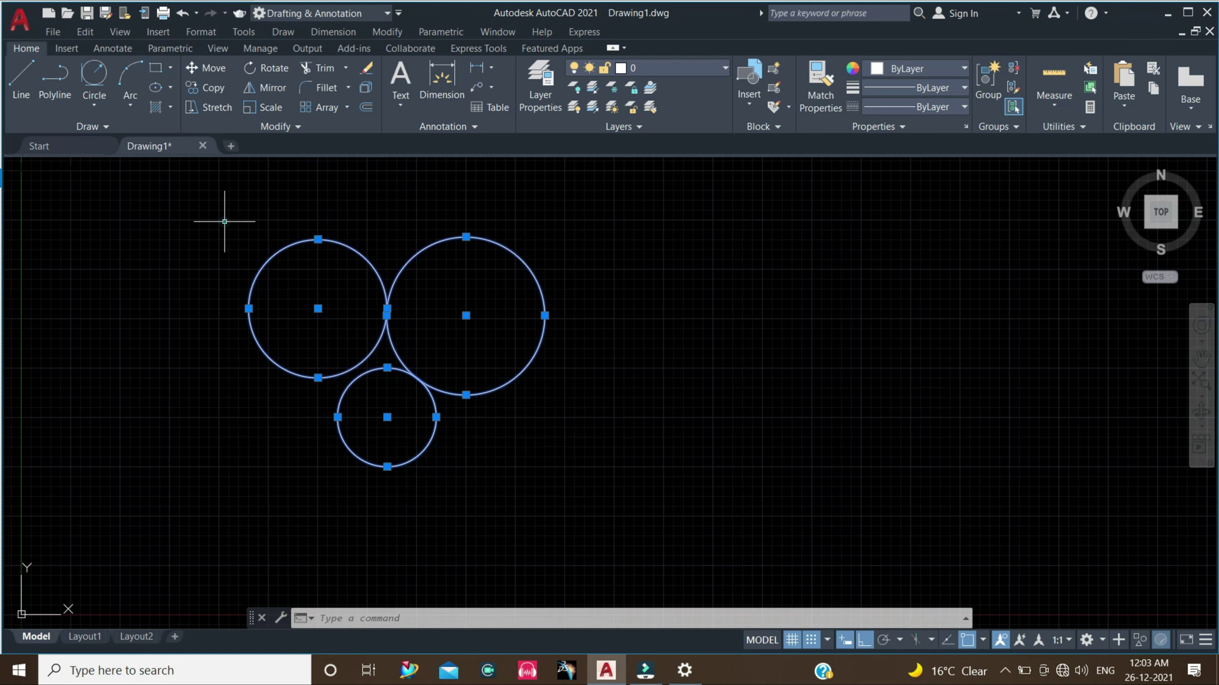
pyautogui.press('Delete')
# Step: Draw a Center, Radius circle of radius 3 and a second circle of radius 2.5 below and right of it
pyautogui.click(94, 106)
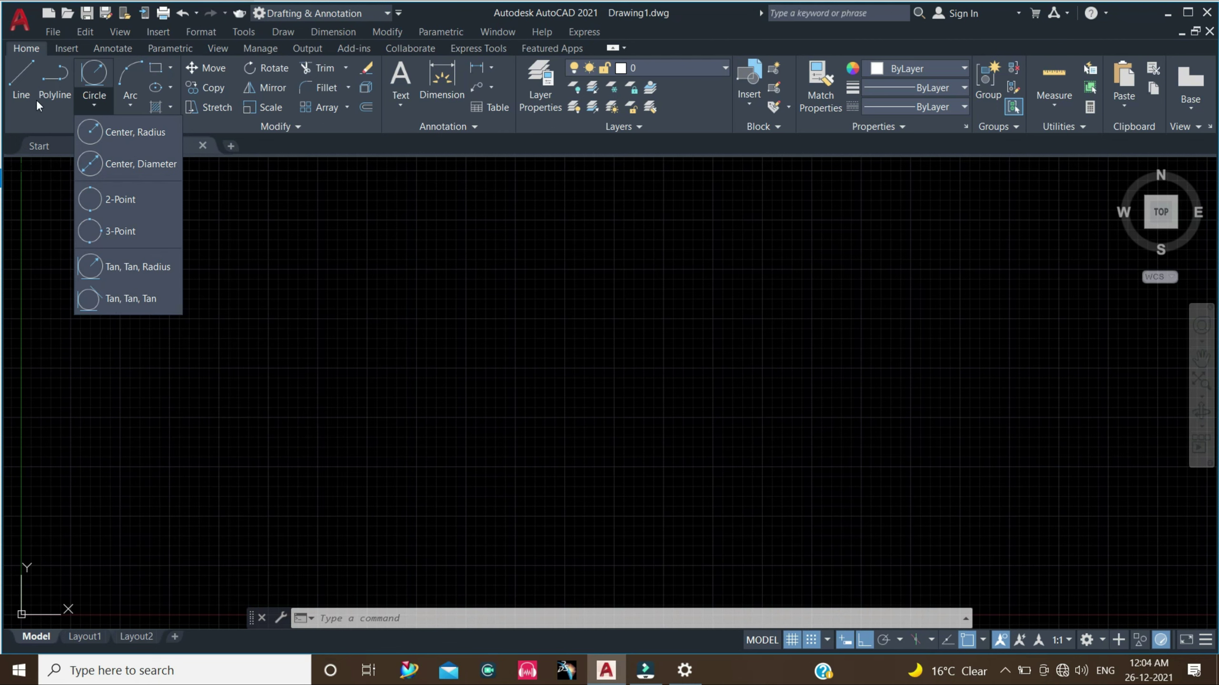
pyautogui.click(135, 132)
pyautogui.click(239, 309)
pyautogui.click(267, 366)
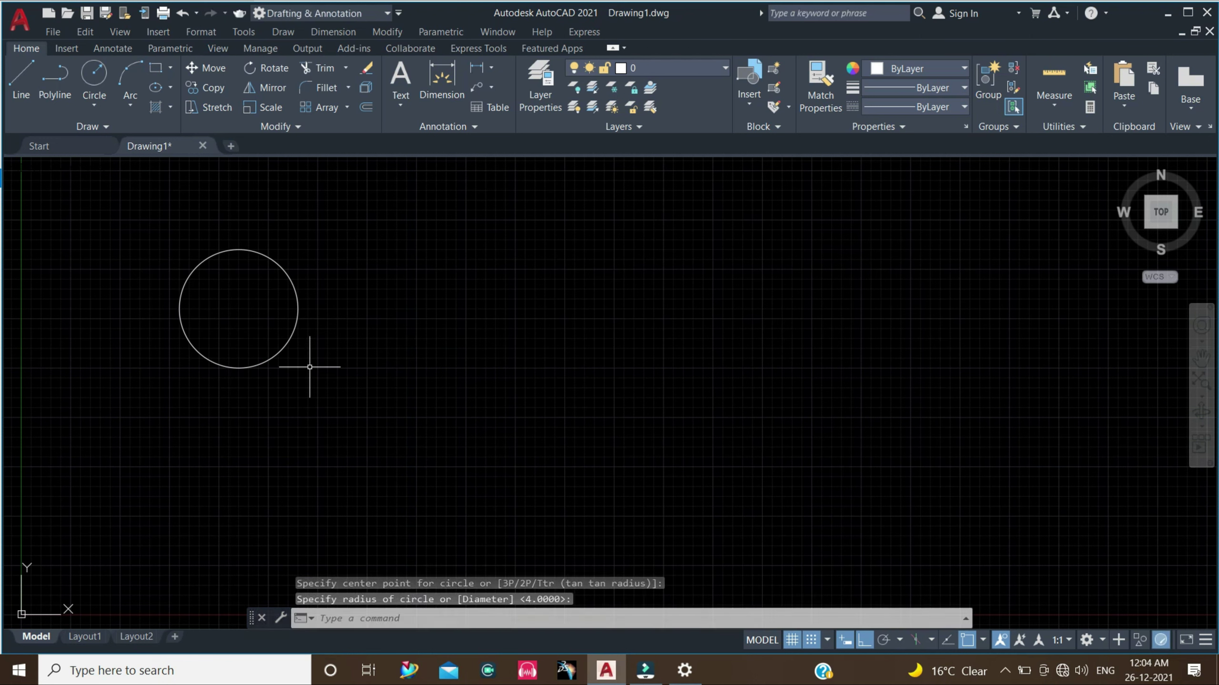
pyautogui.press('Return')
pyautogui.click(318, 387)
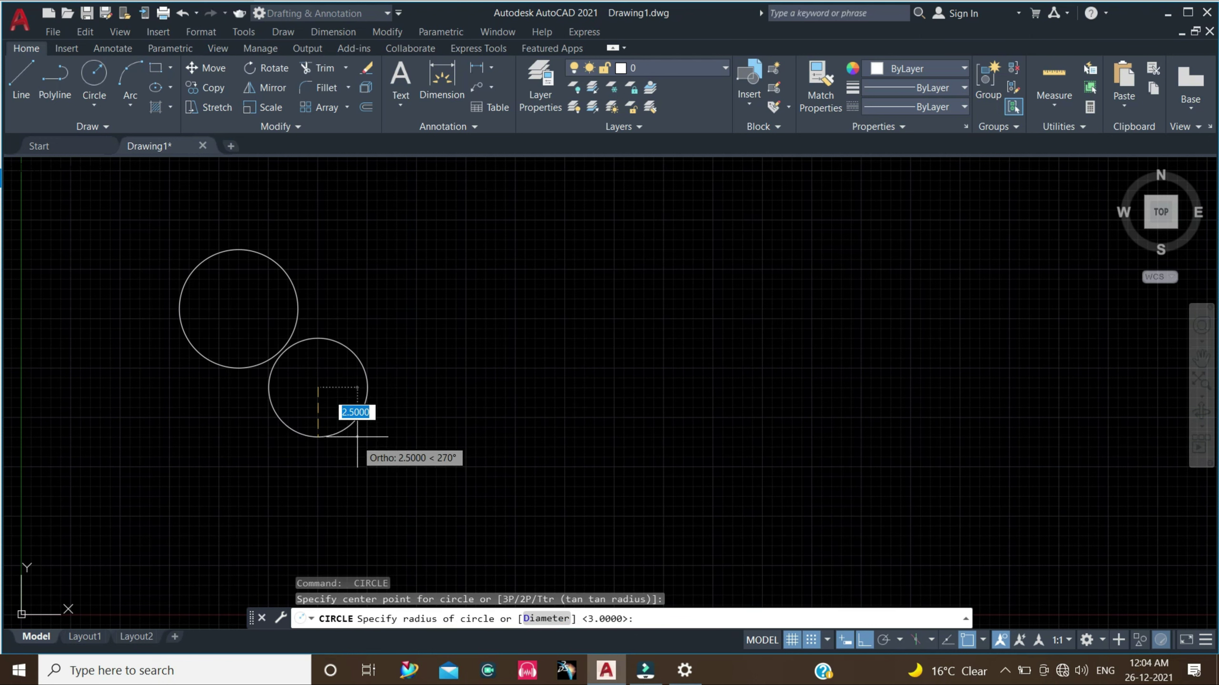
pyautogui.click(357, 437)
# Step: Draw a third circle of radius about 3 above and right of the first one, leaving a gap above the smaller circle
pyautogui.press('Return')
pyautogui.press('Return')
pyautogui.click(327, 230)
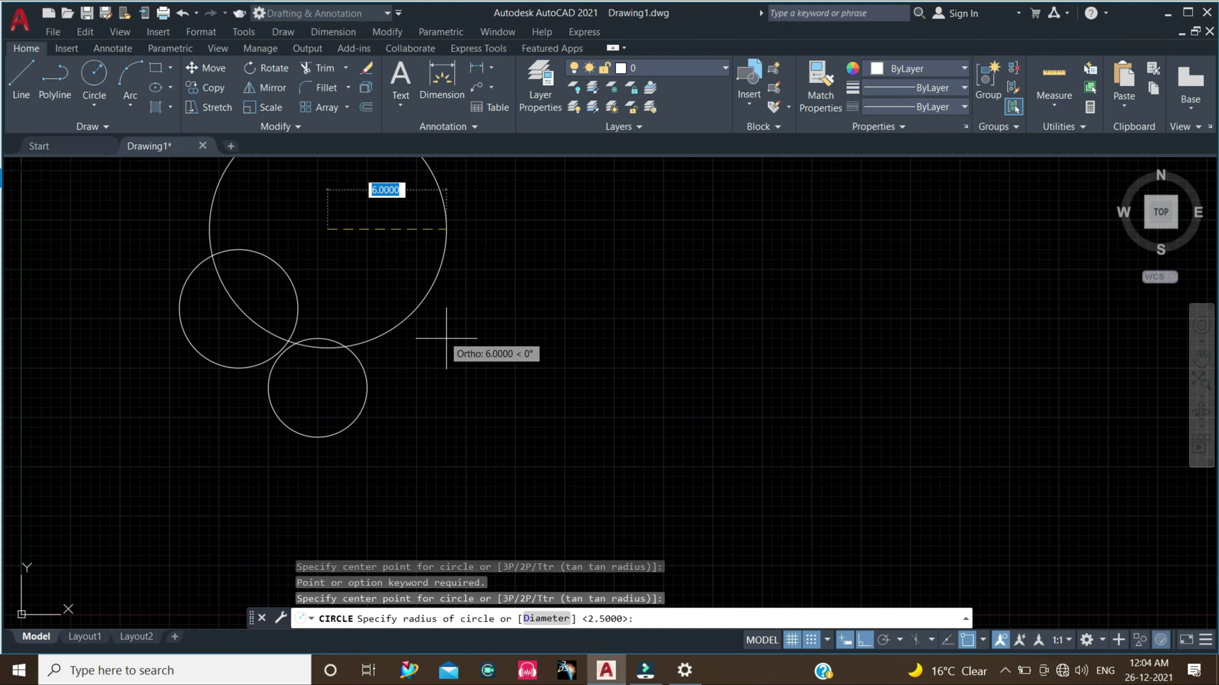
pyautogui.click(384, 251)
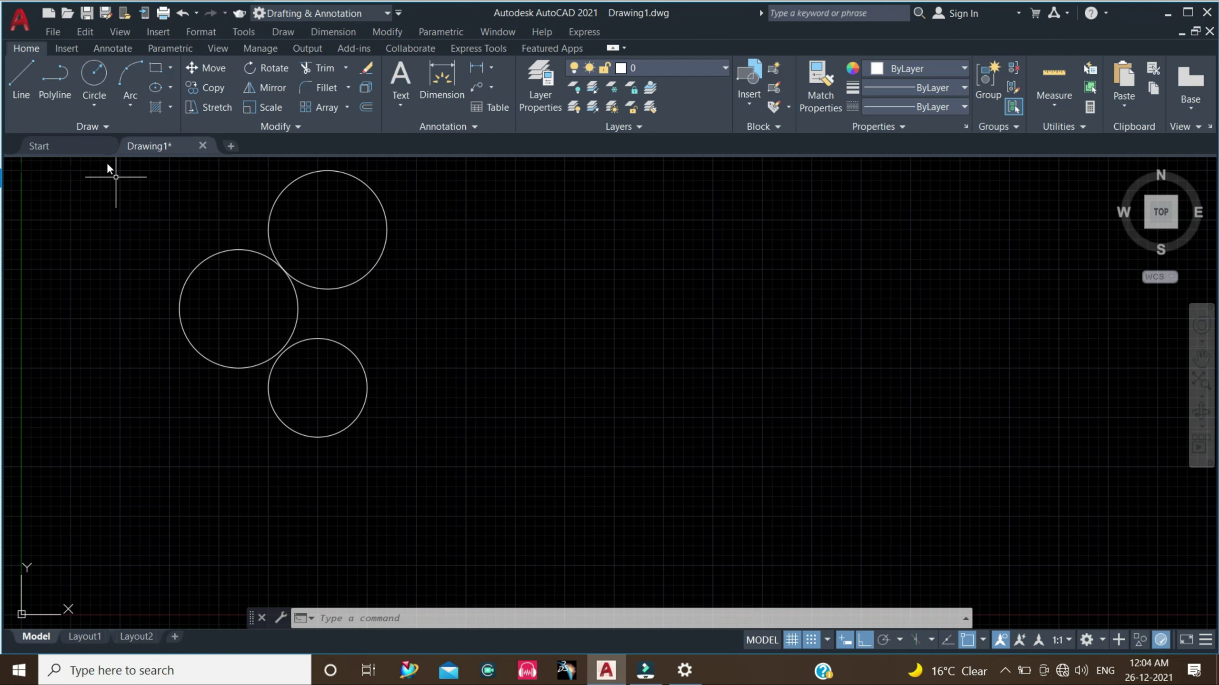
# Step: Draw a Tan, Tan, Tan circle in the gap between the three circles, tangent to the upper, left and lower ones
pyautogui.click(96, 107)
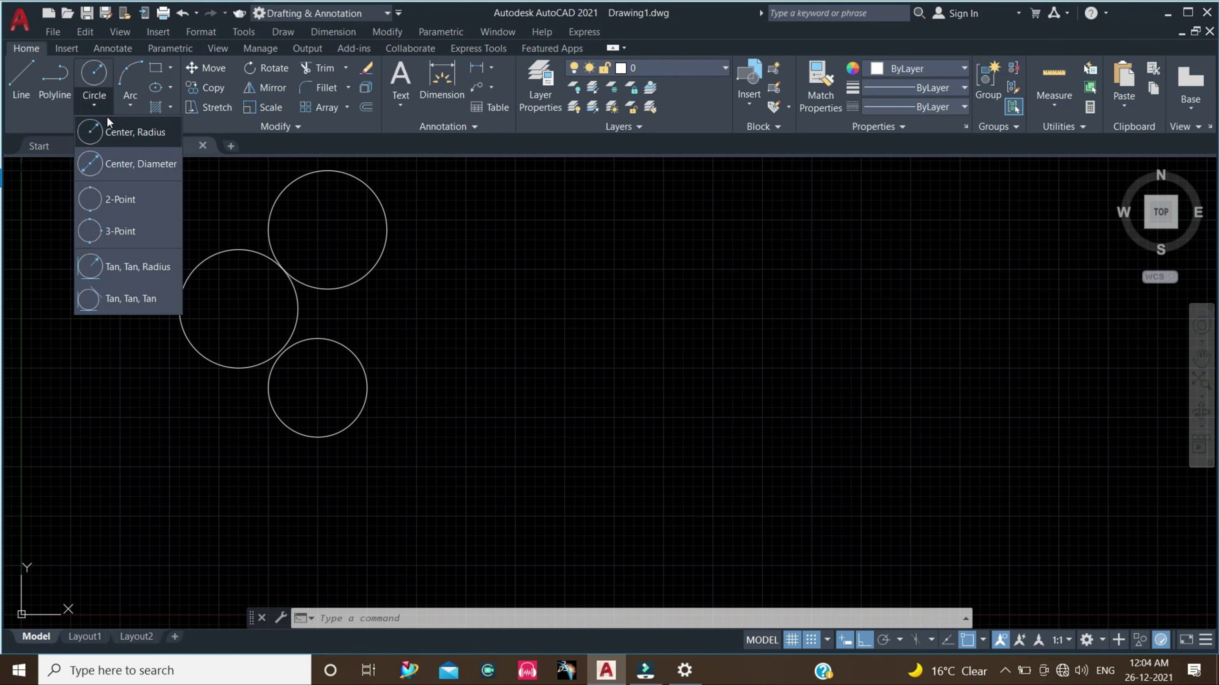
pyautogui.click(133, 297)
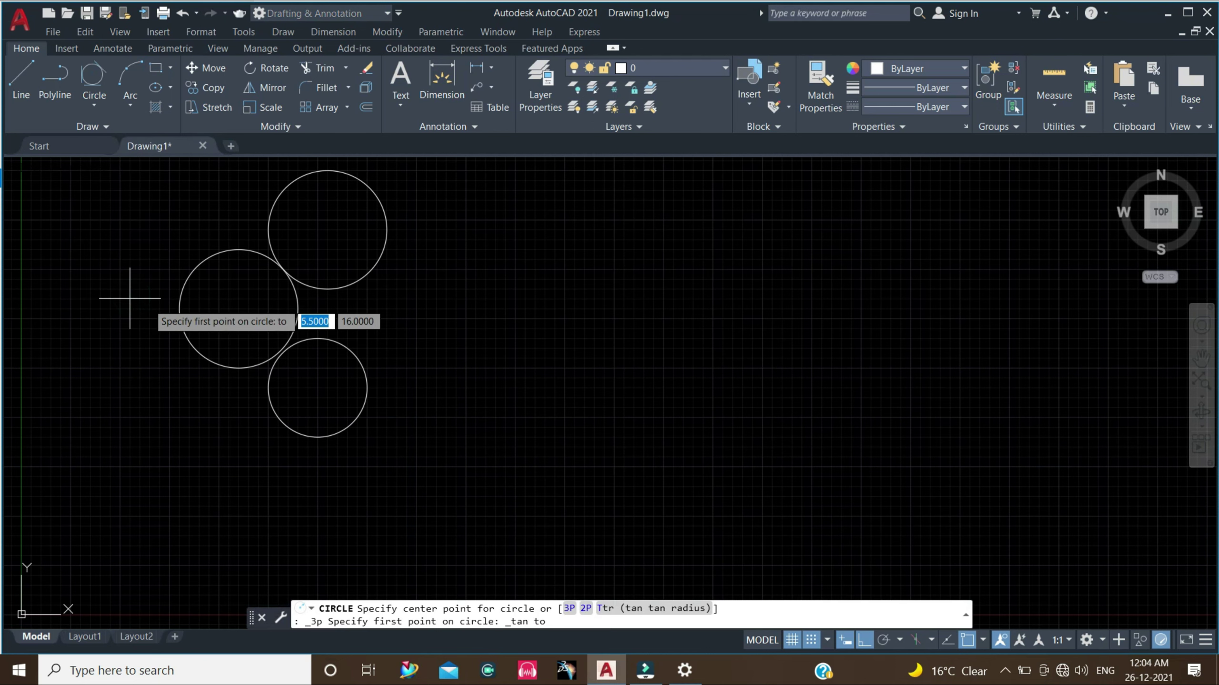
pyautogui.click(327, 288)
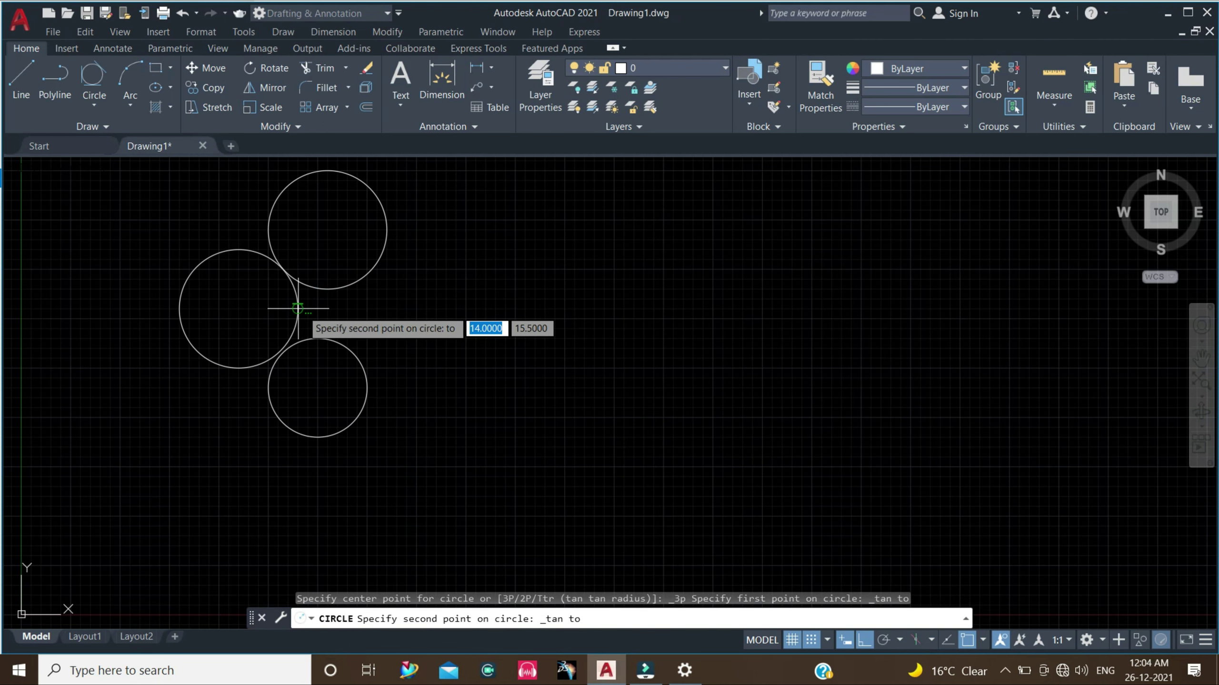
pyautogui.click(298, 309)
pyautogui.click(327, 338)
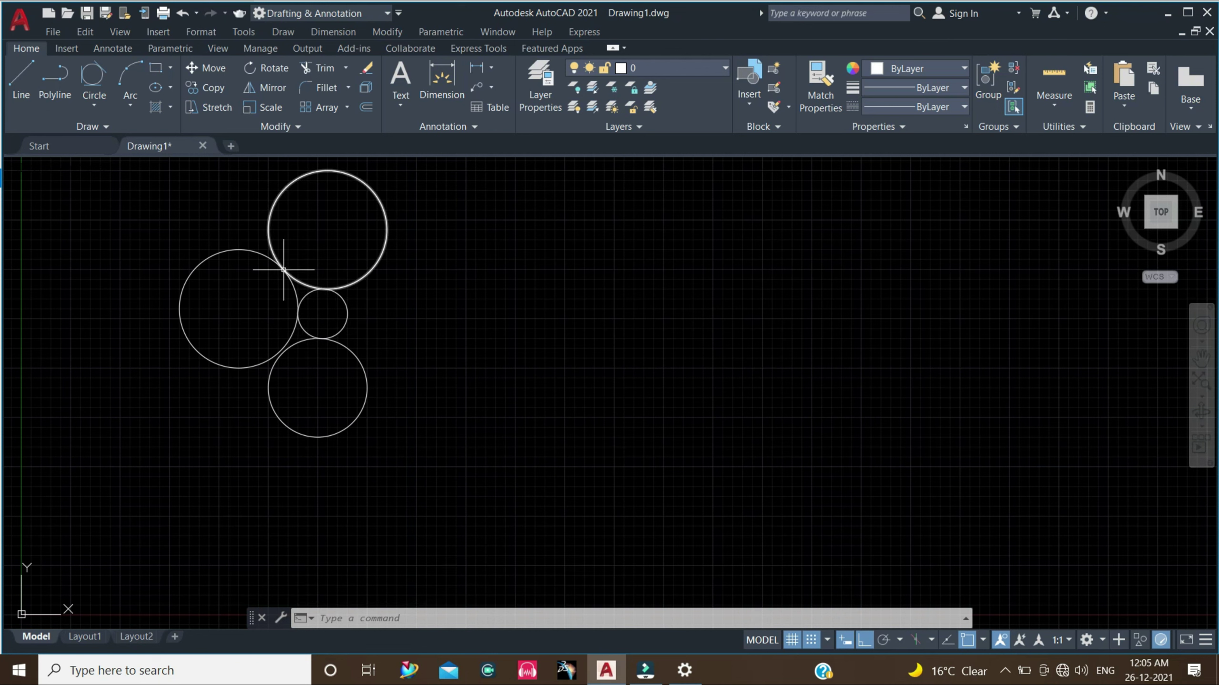
# Step: Draw a vertical line in the empty area to the right of the tangent circles
pyautogui.write('l')
pyautogui.press('Return')
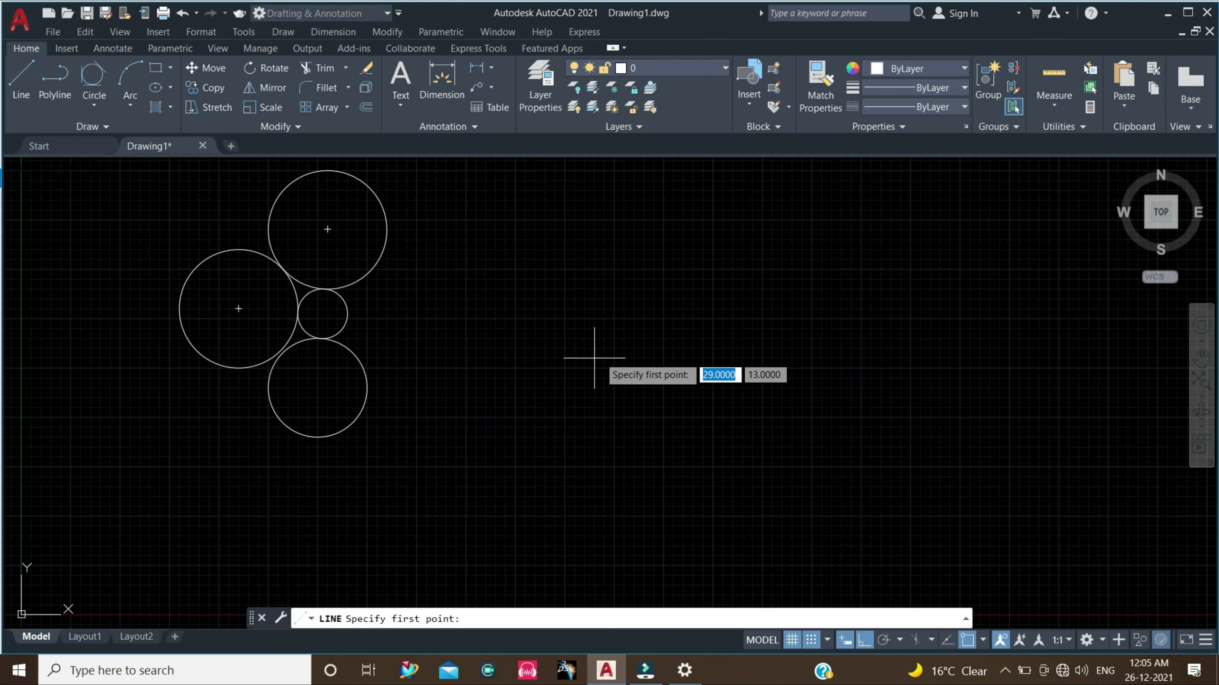
pyautogui.click(594, 319)
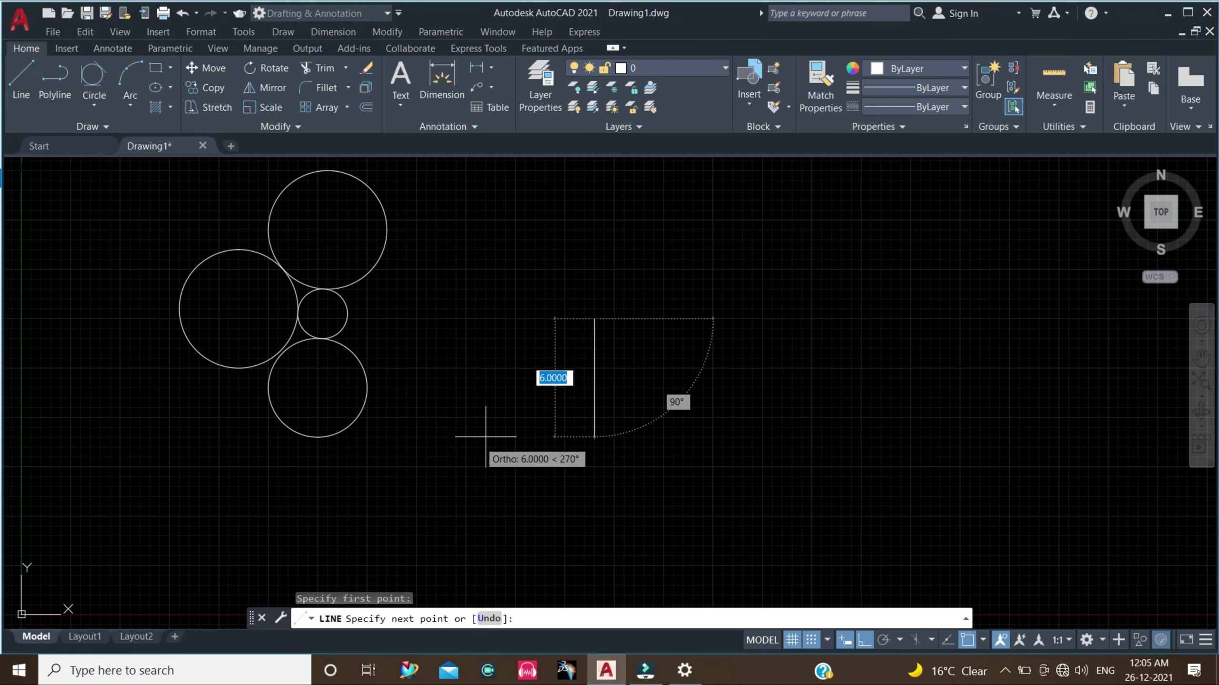
pyautogui.click(523, 417)
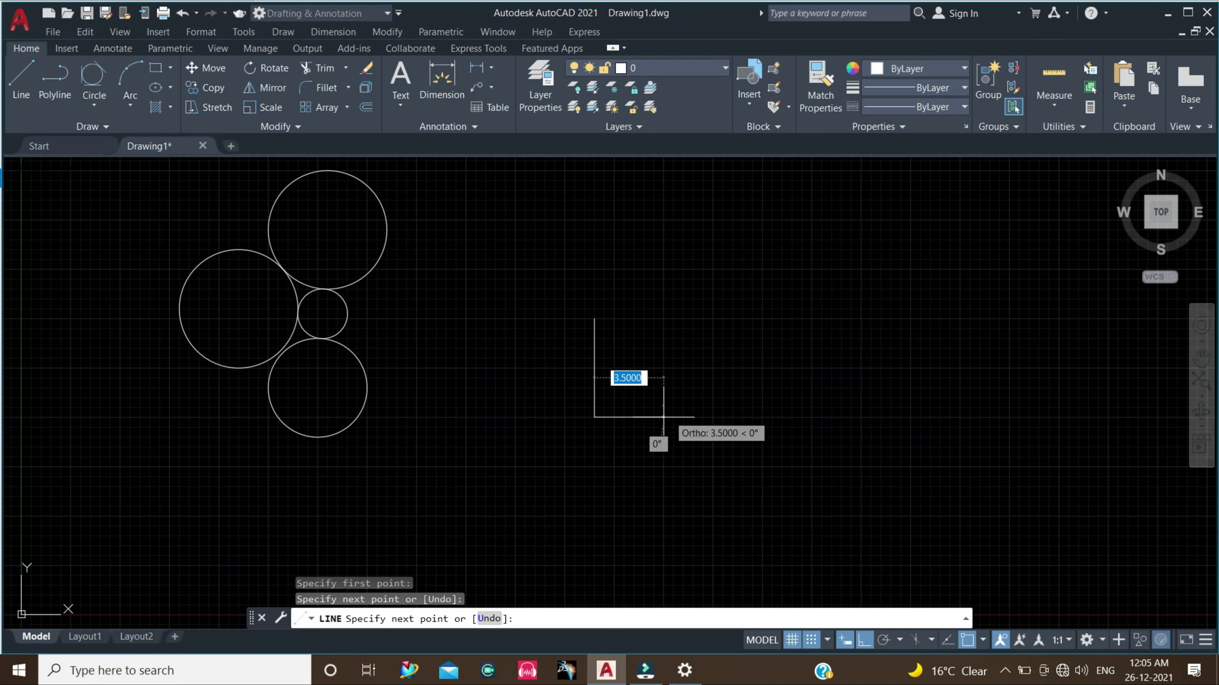
pyautogui.press('Return')
# Step: Draw a separate horizontal line starting just above and right of the vertical line's upper end, leaving a small corner gap
pyautogui.press('Return')
pyautogui.click(614, 308)
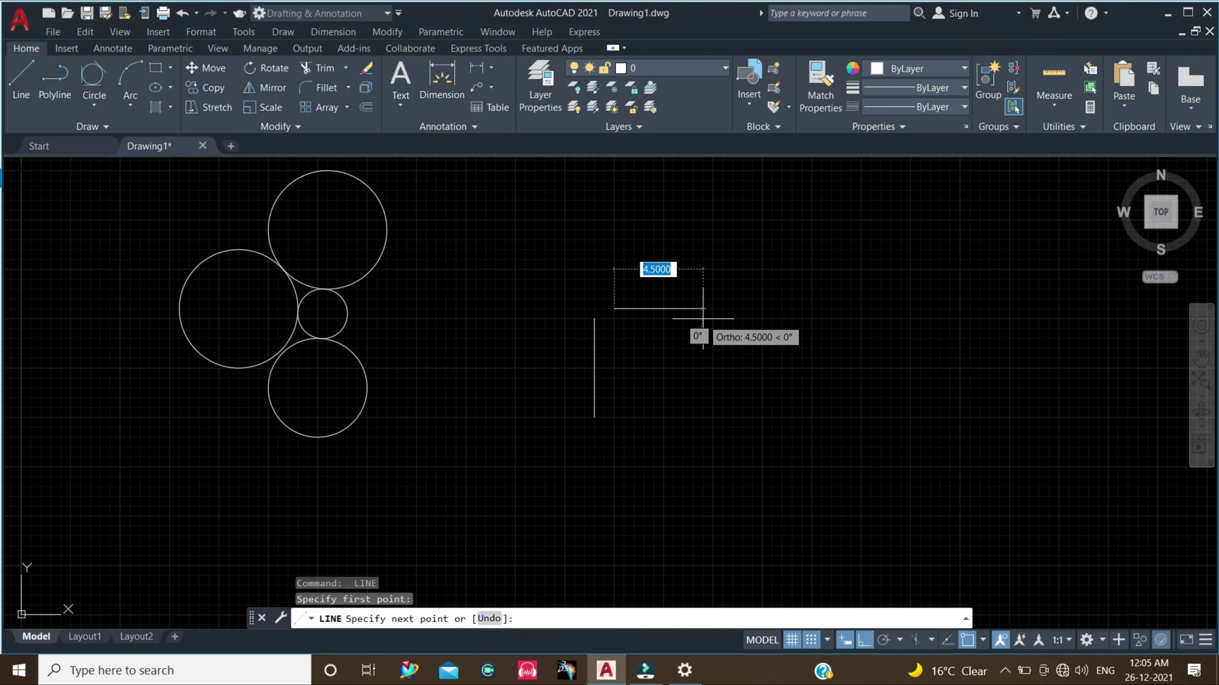
pyautogui.click(723, 308)
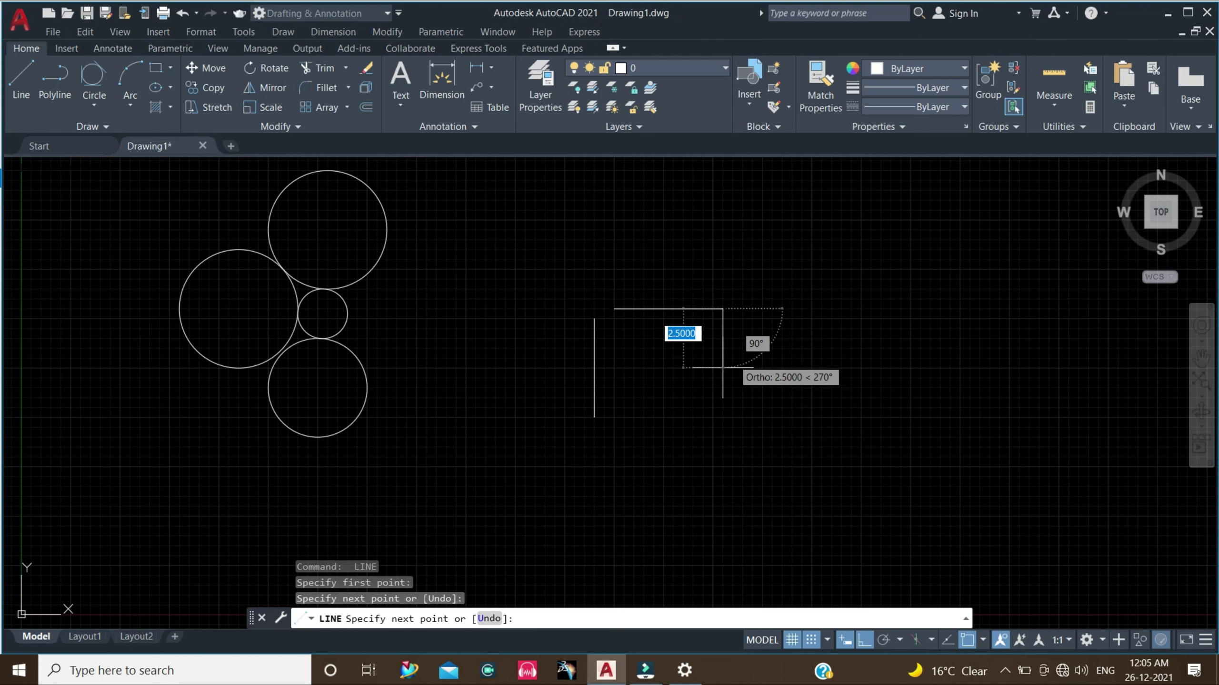
pyautogui.press('Return')
# Step: Draw a second vertical line just below and right of the horizontal line's end, level with the first vertical line
pyautogui.press('Return')
pyautogui.click(733, 318)
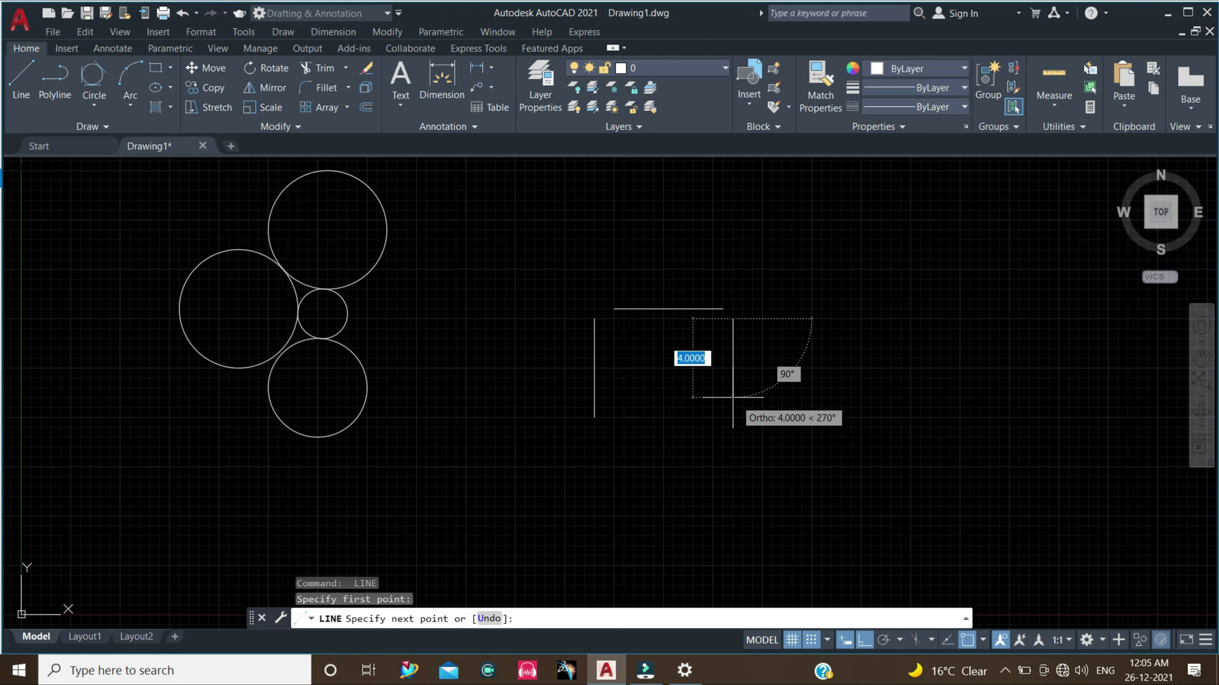
pyautogui.click(730, 416)
pyautogui.press('Escape')
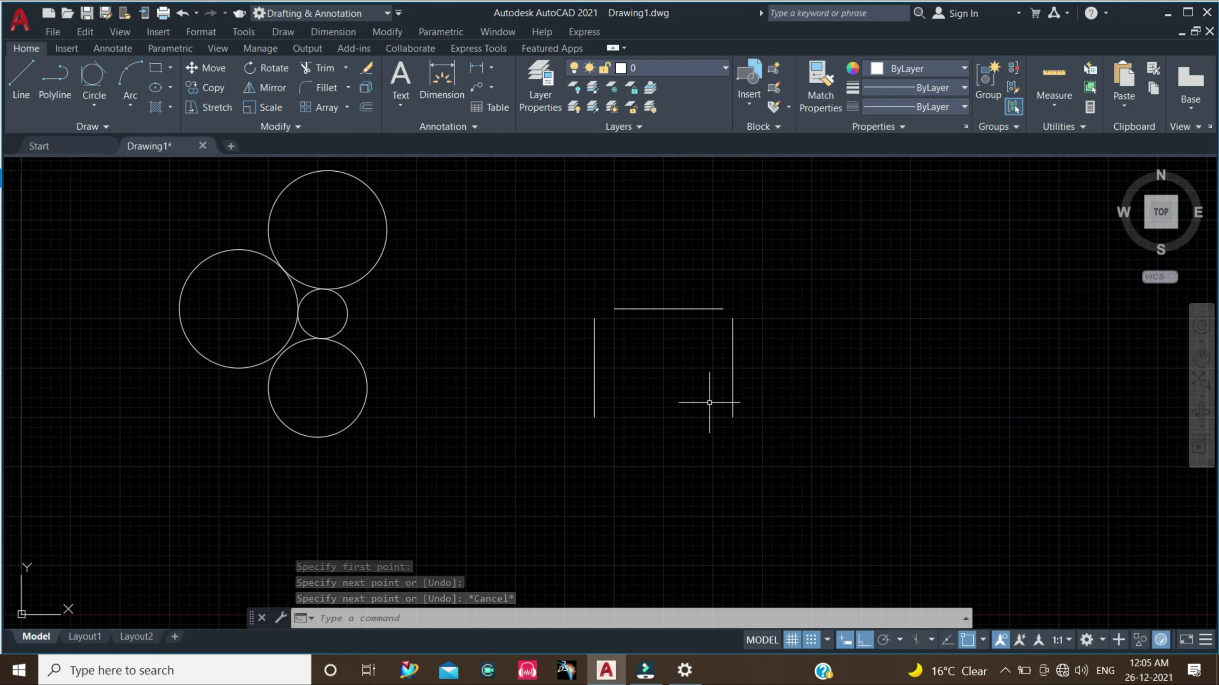
pyautogui.press('Escape')
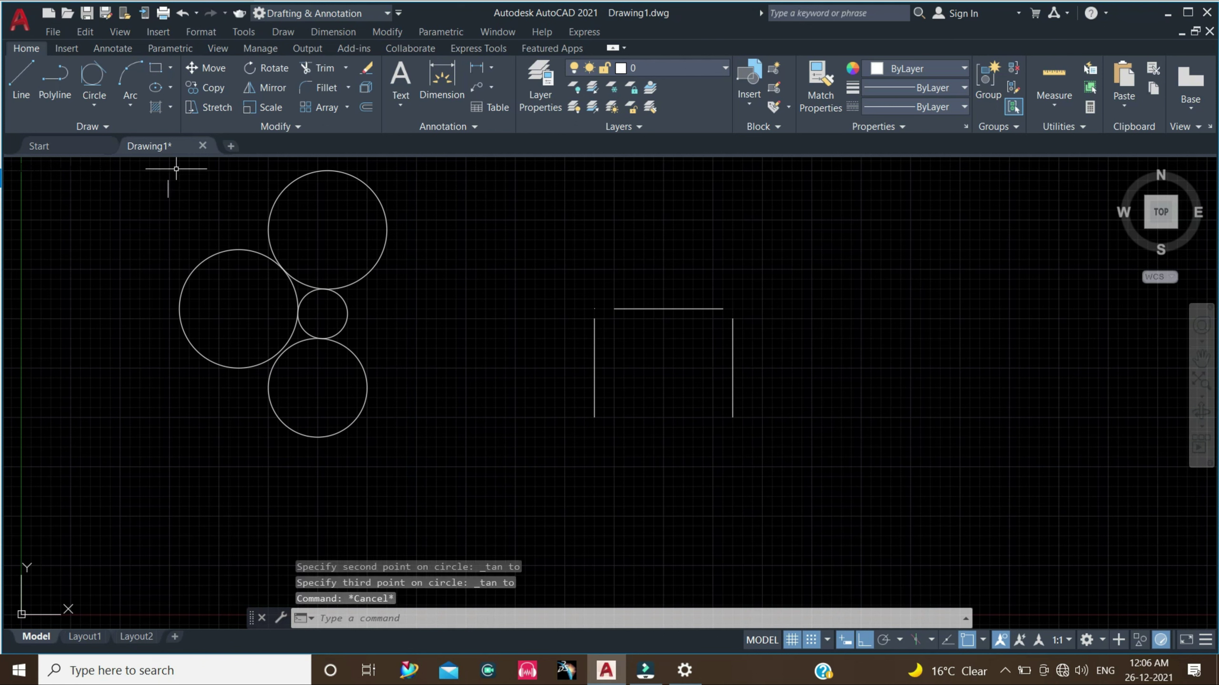
# Step: Draw a Tan, Tan, Tan circle tangent to the left vertical, horizontal and right vertical lines
pyautogui.click(96, 107)
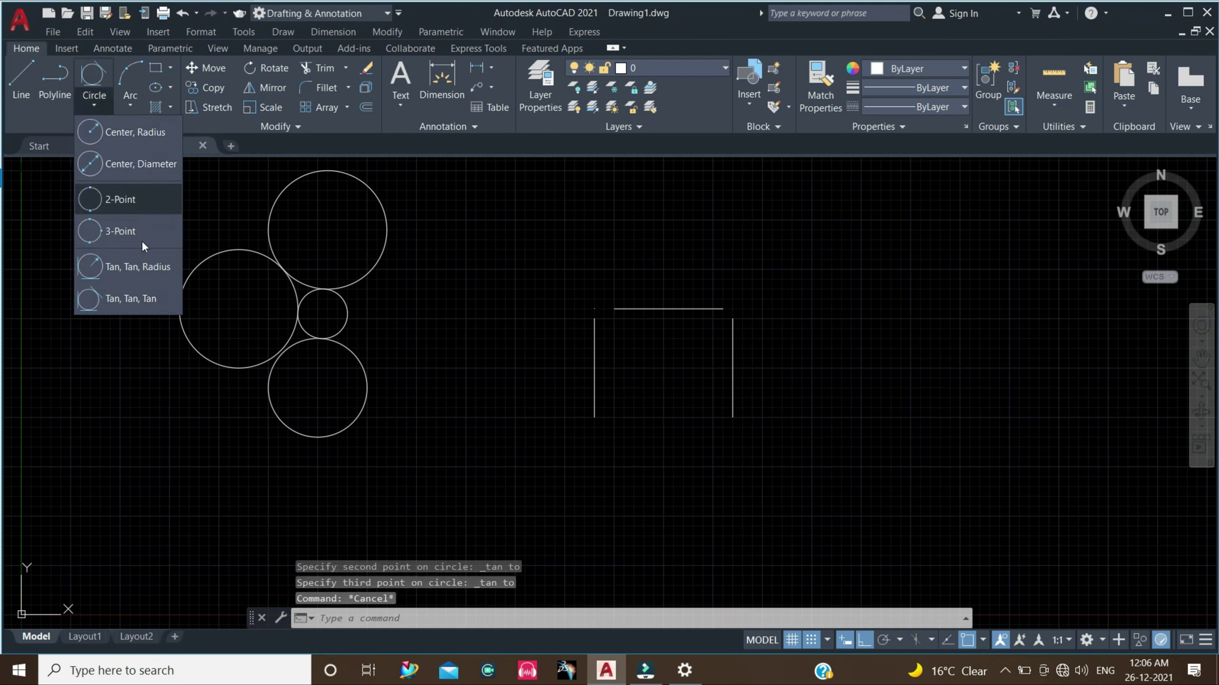
pyautogui.click(149, 299)
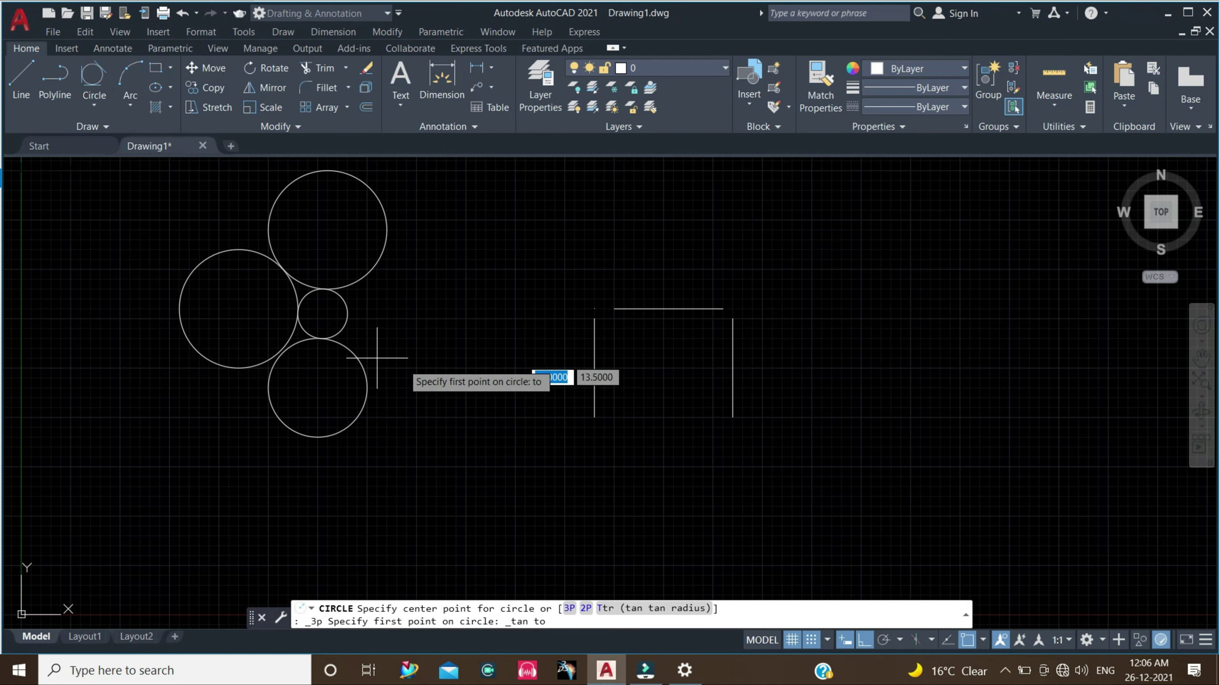
pyautogui.click(594, 368)
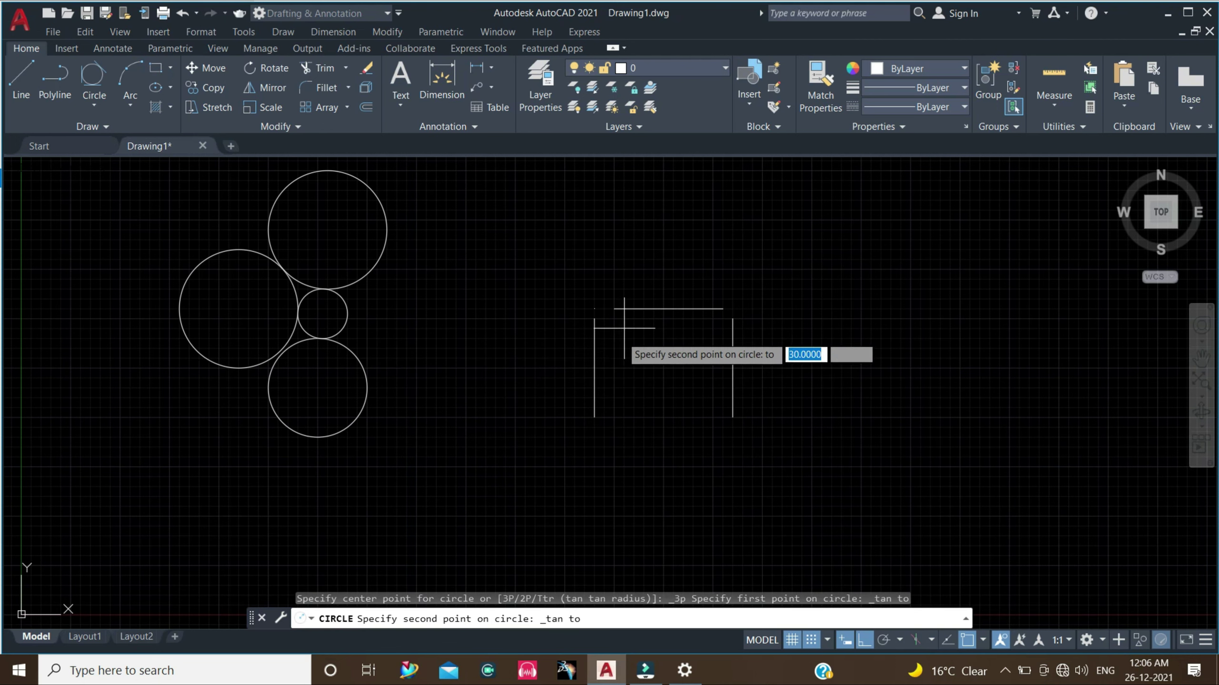
pyautogui.click(663, 310)
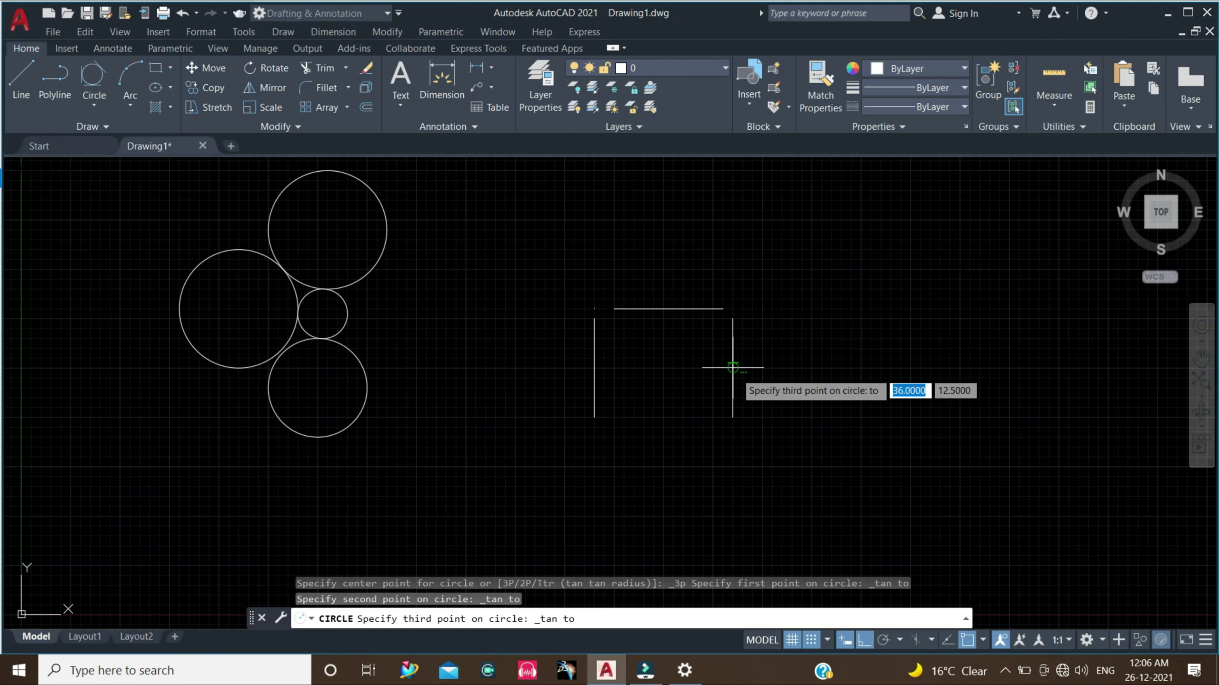
pyautogui.click(736, 372)
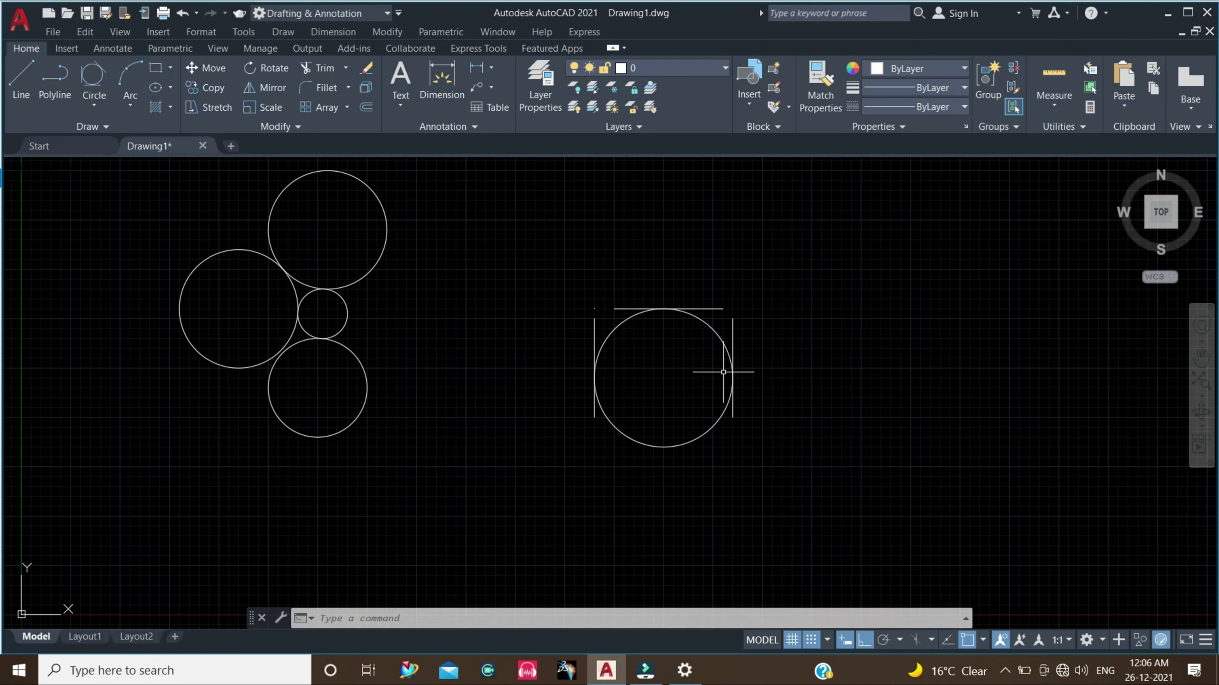
# Step: Erase all circles and lines from the drawing
pyautogui.click(828, 475)
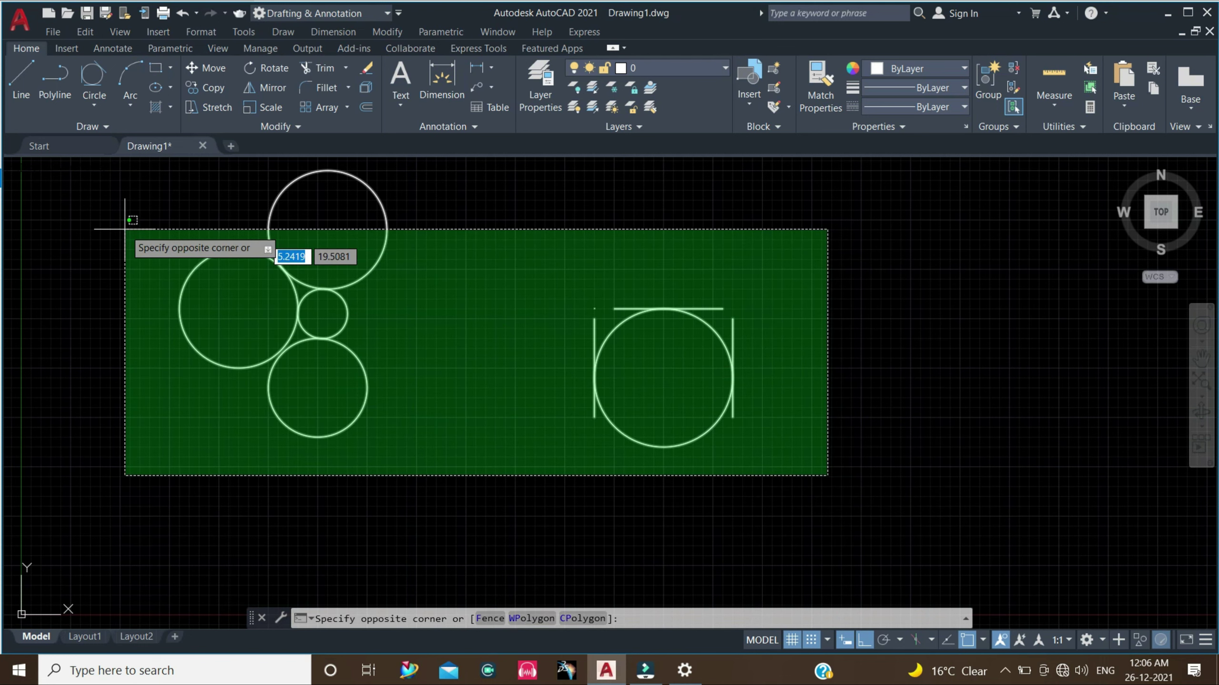
pyautogui.click(131, 174)
pyautogui.press('Delete')
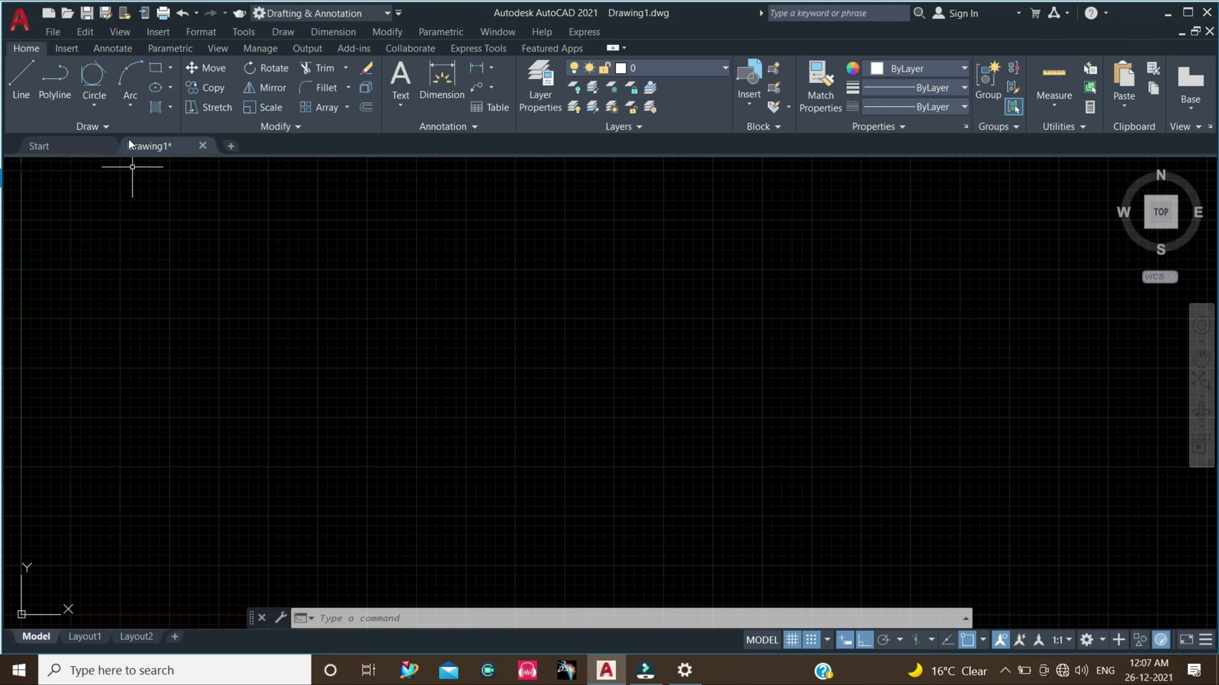
# Step: Draw a closed triangle with the Line command, turning Ortho off for the sloped sides and keeping the base horizontal
pyautogui.click(137, 111)
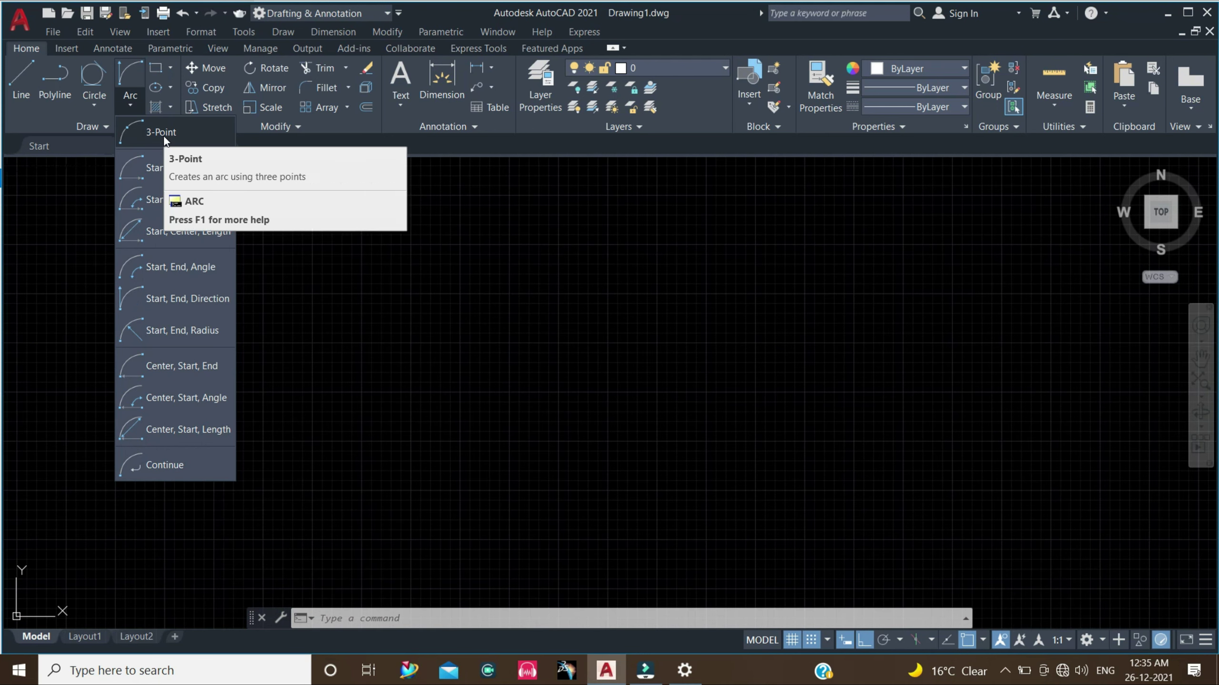
pyautogui.click(164, 134)
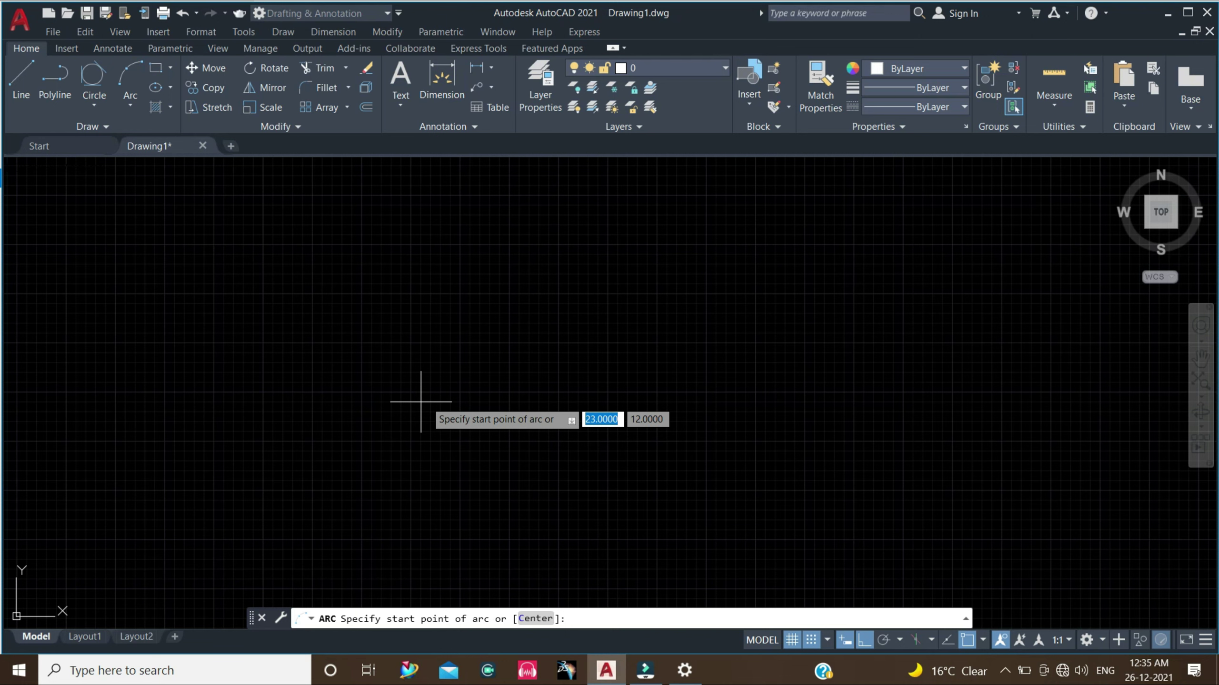
pyautogui.click(23, 87)
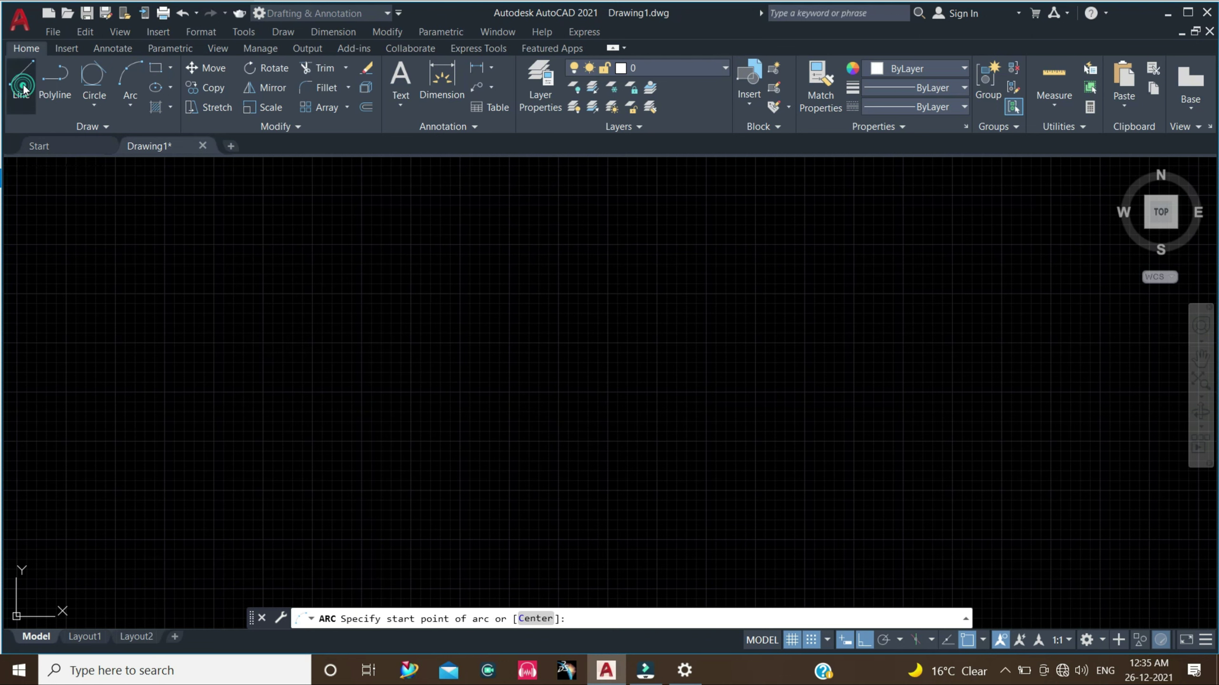
pyautogui.click(480, 430)
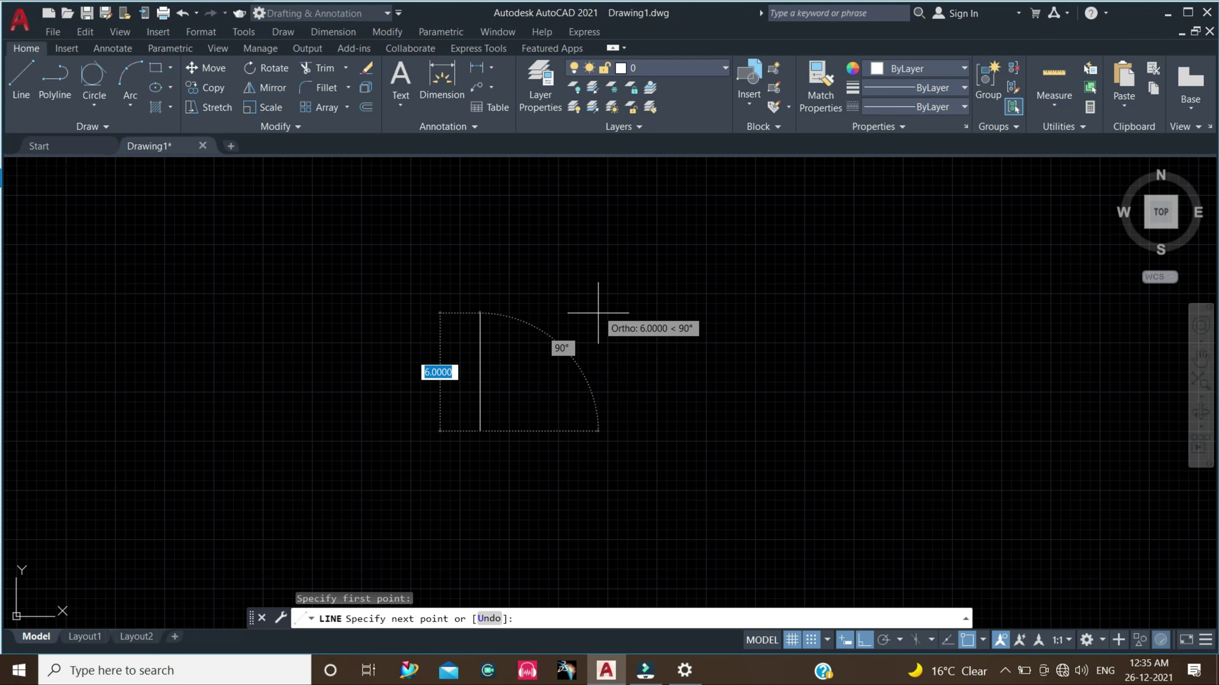
pyautogui.press('F8')
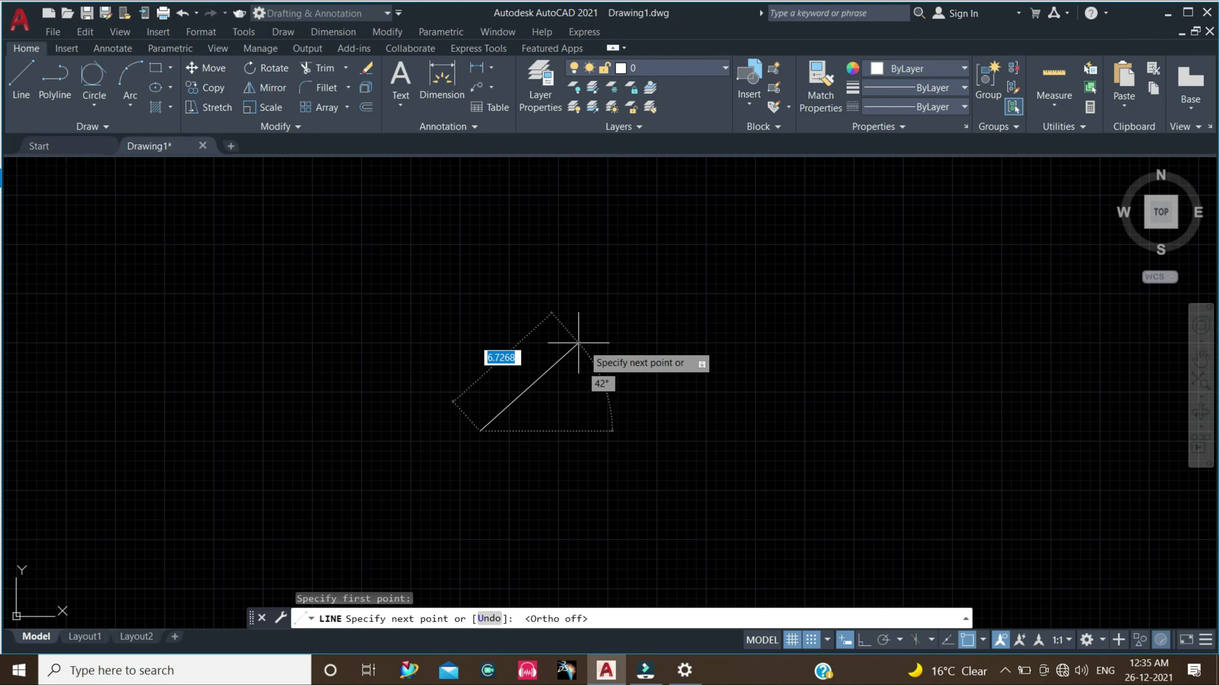
pyautogui.click(548, 313)
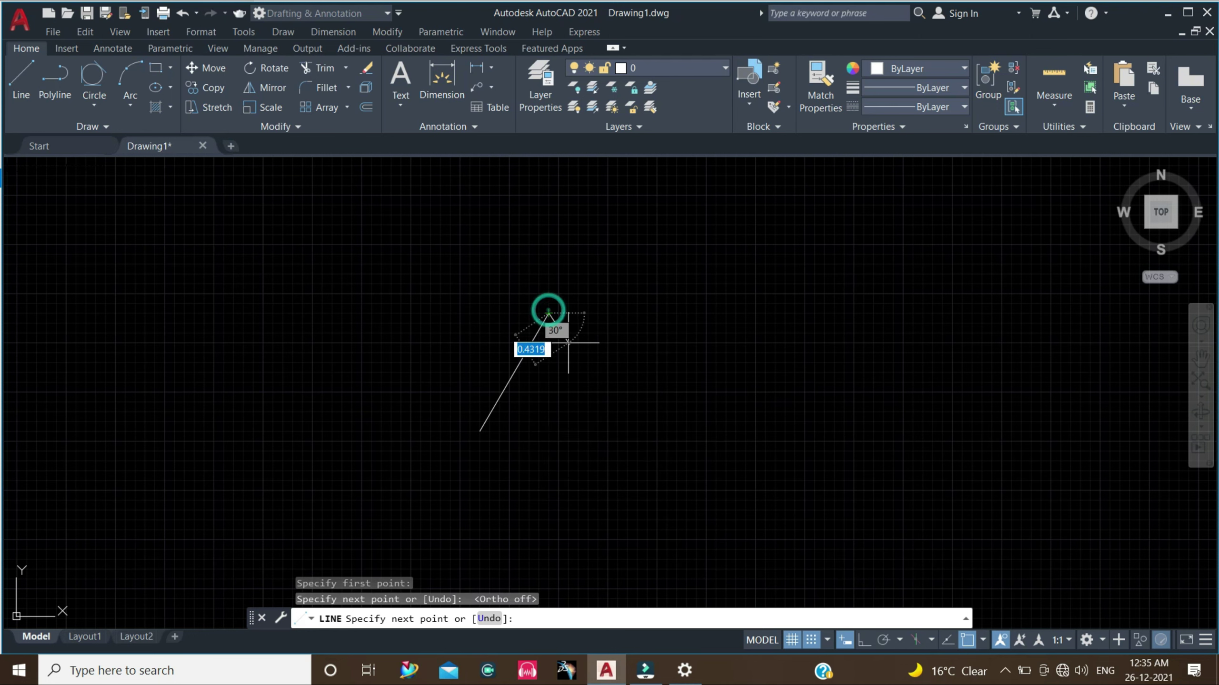
pyautogui.click(608, 431)
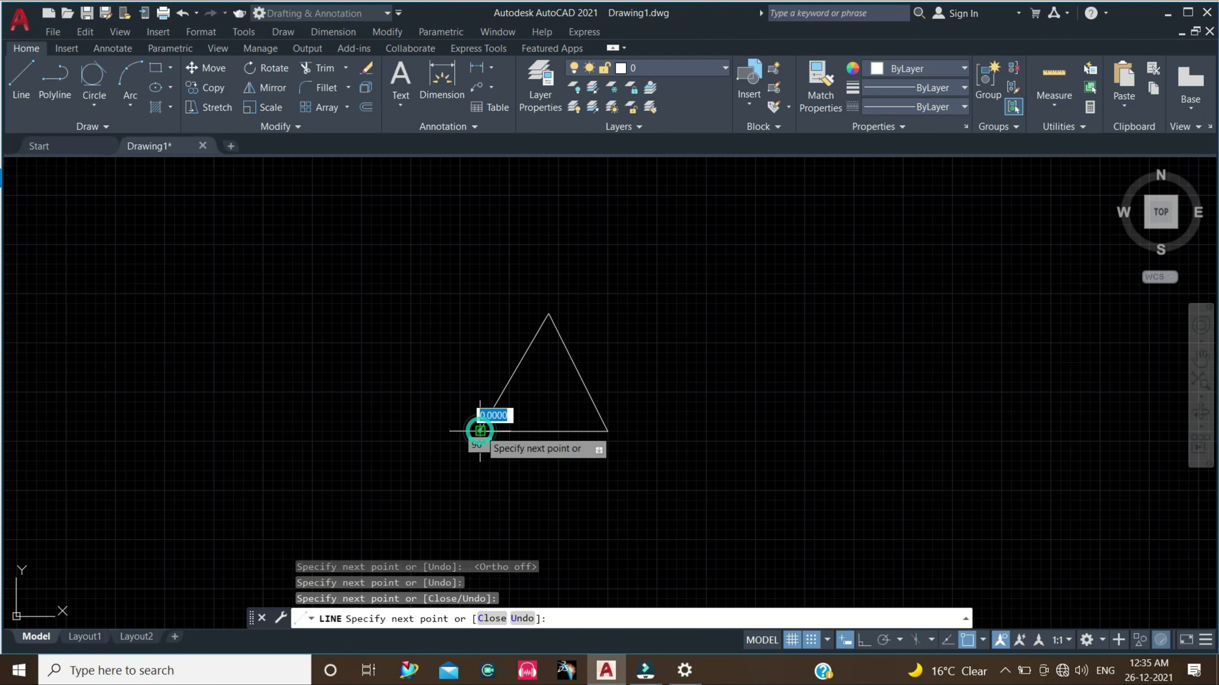
pyautogui.press('Escape')
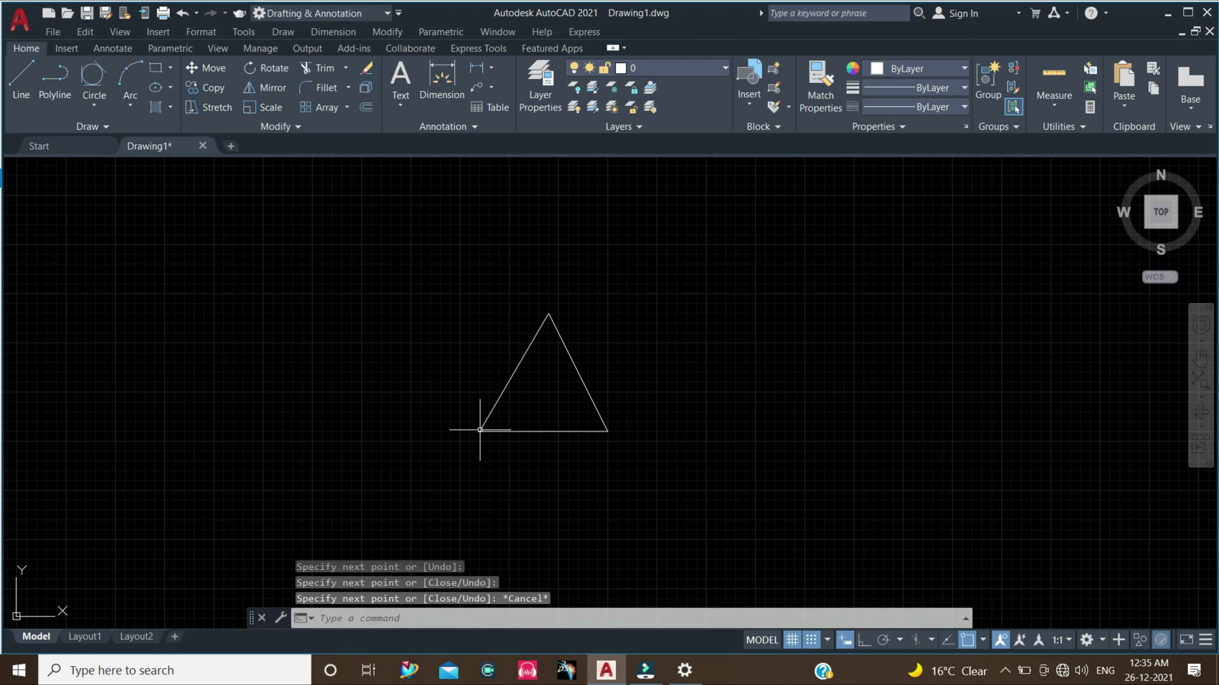
# Step: Draw a 3-Point arc from the triangle's lower-left vertex through its apex to the lower-right vertex
pyautogui.click(127, 108)
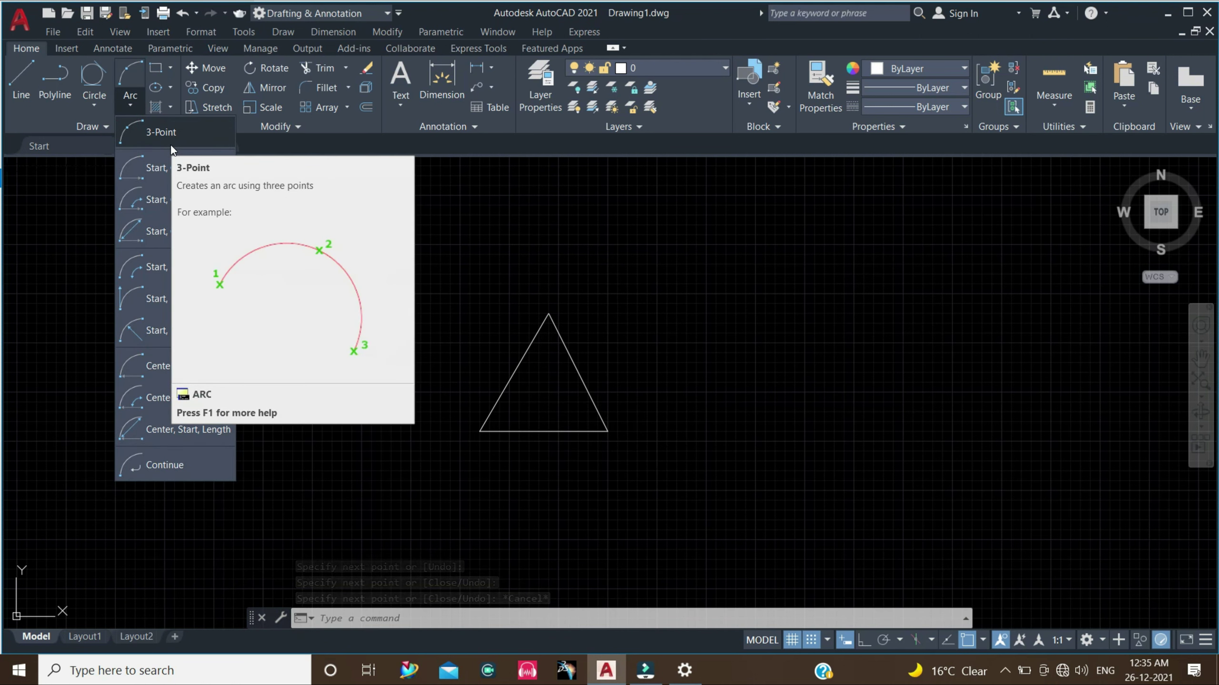
pyautogui.click(169, 143)
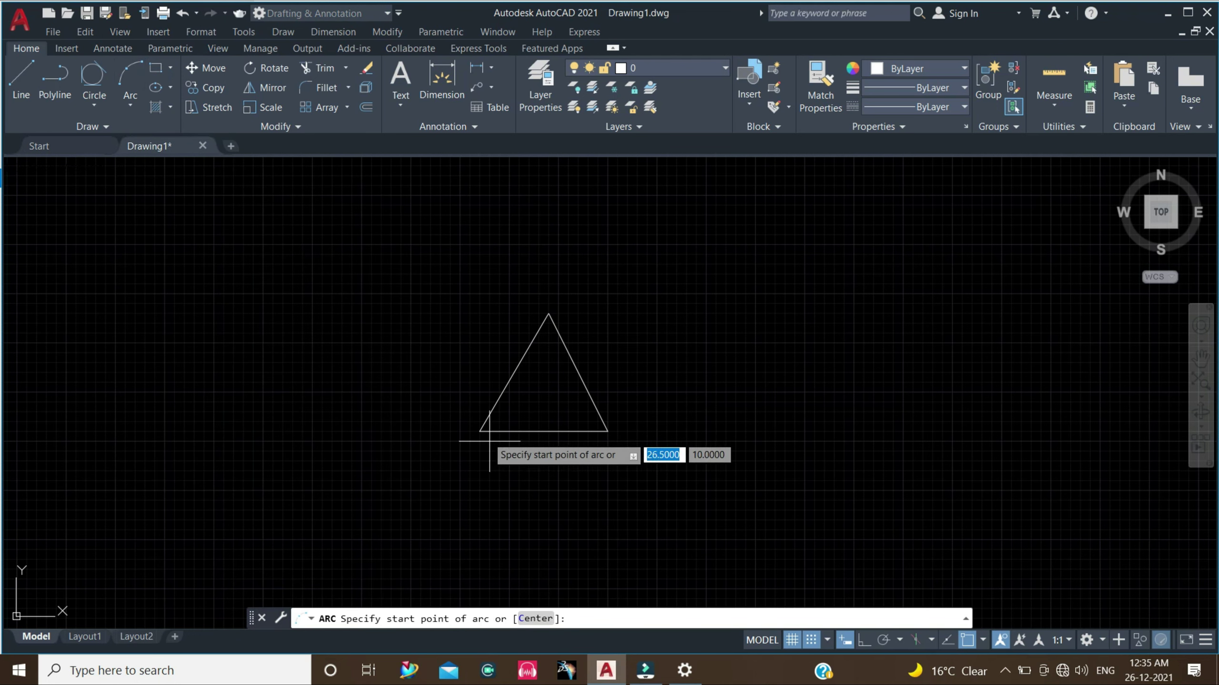
pyautogui.click(479, 430)
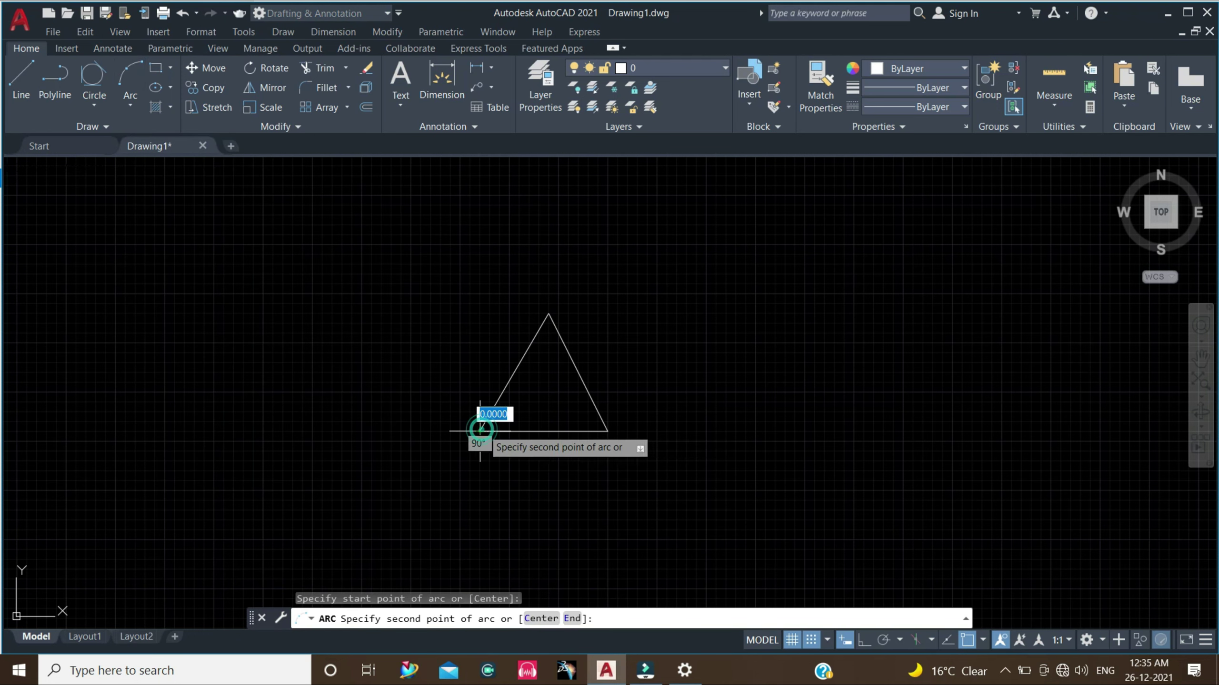
pyautogui.click(548, 313)
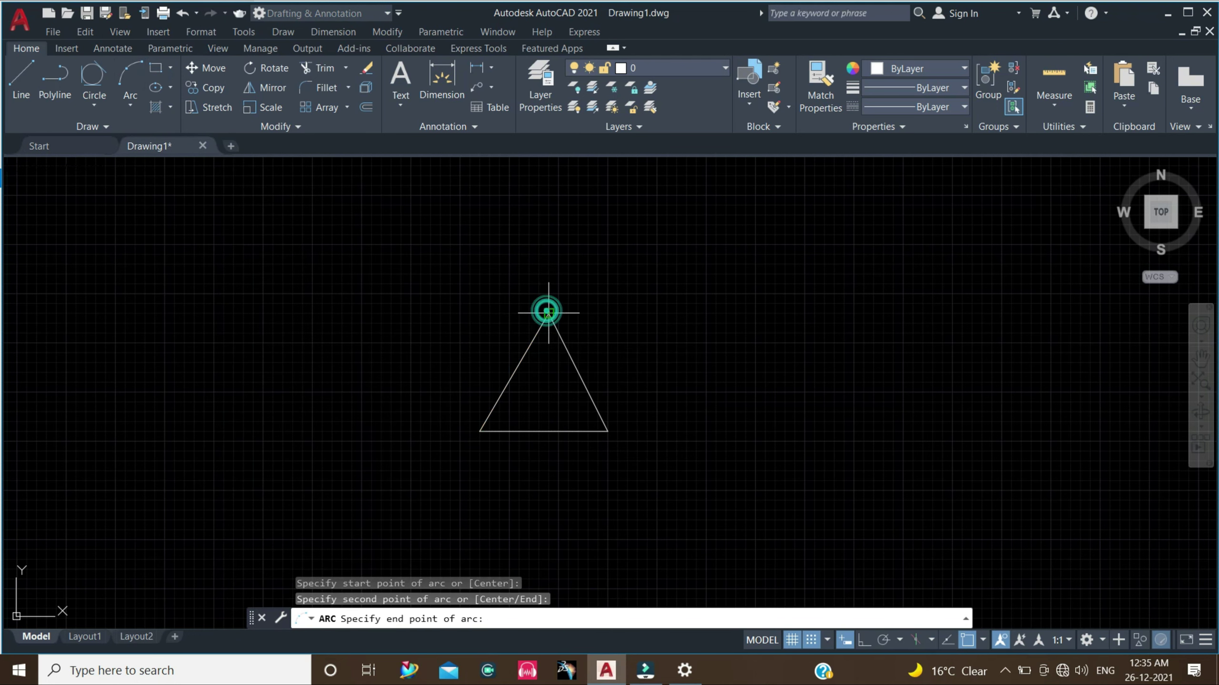
pyautogui.click(607, 431)
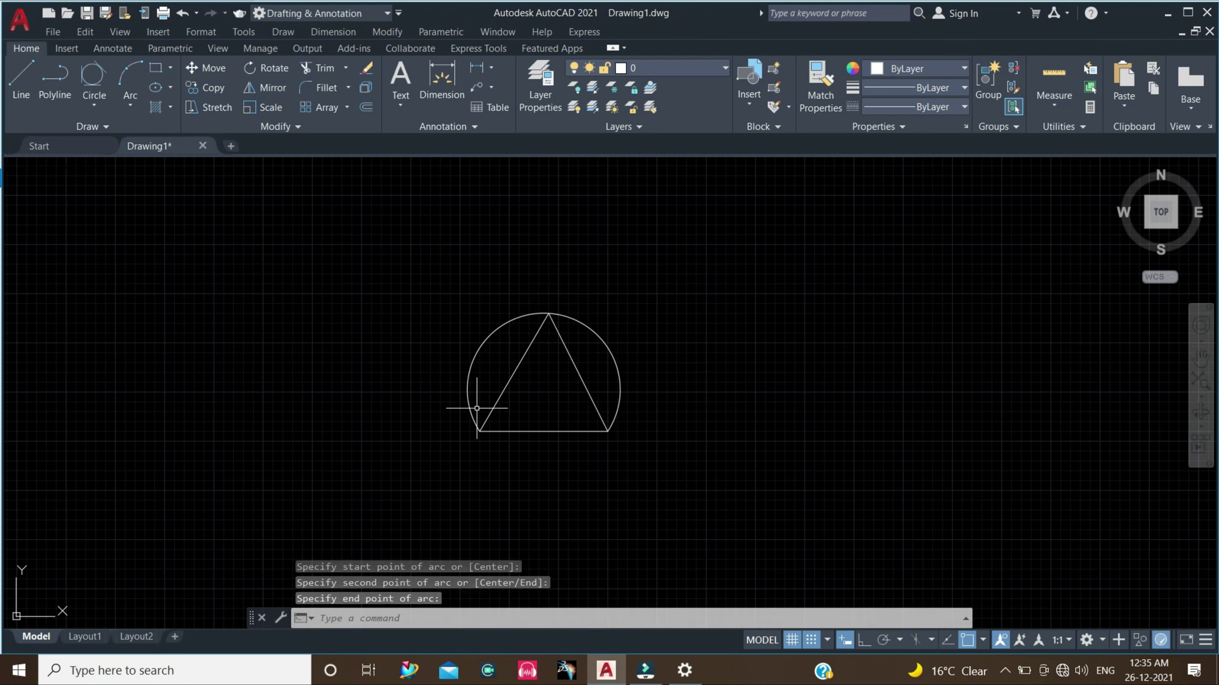
# Step: With Ortho on, draw a horizontal line and a vertical line rising from its right end
pyautogui.click(130, 104)
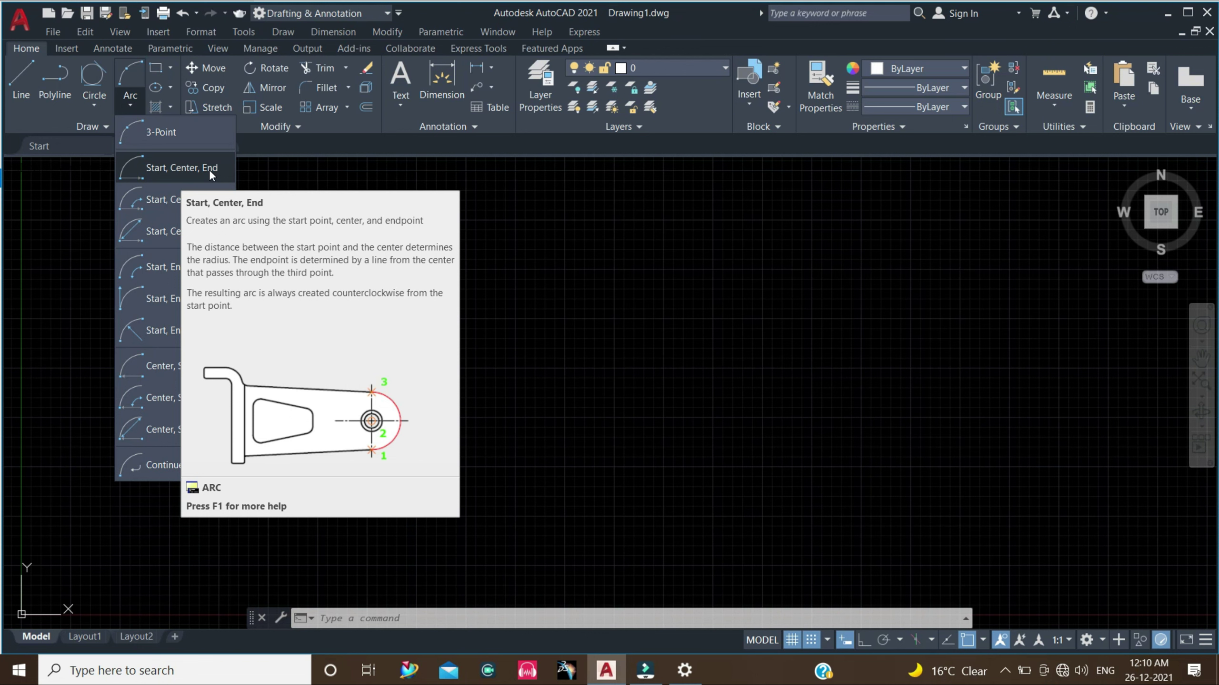
pyautogui.click(22, 86)
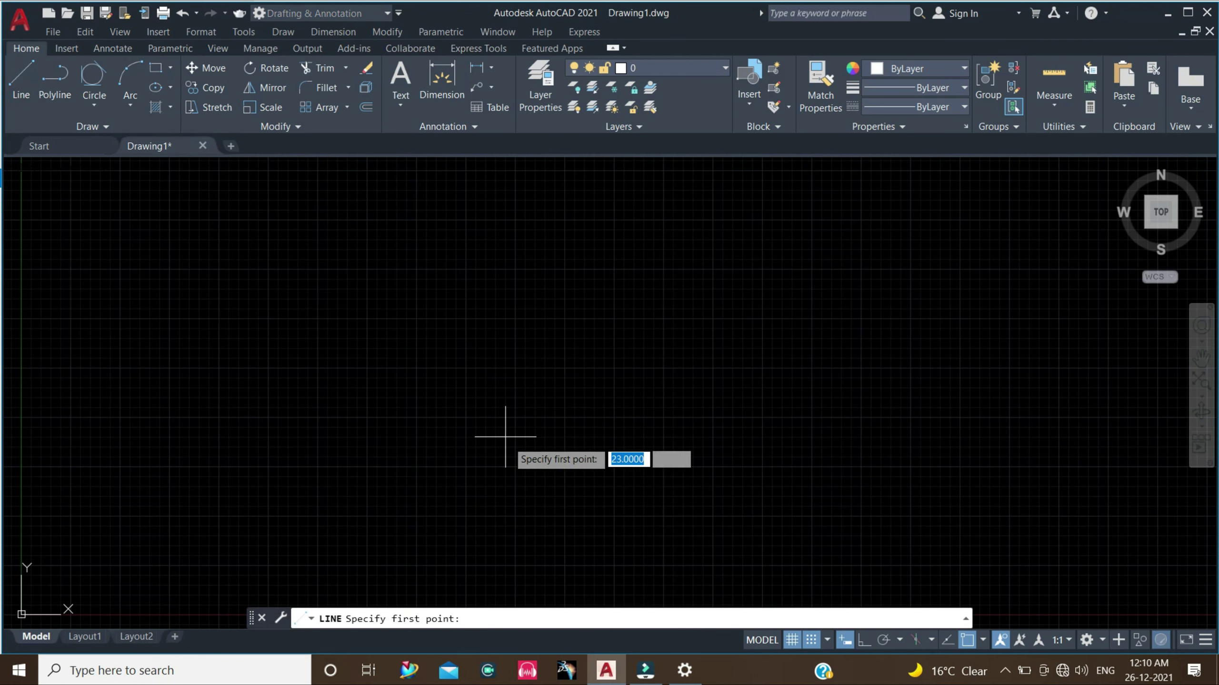
pyautogui.click(477, 437)
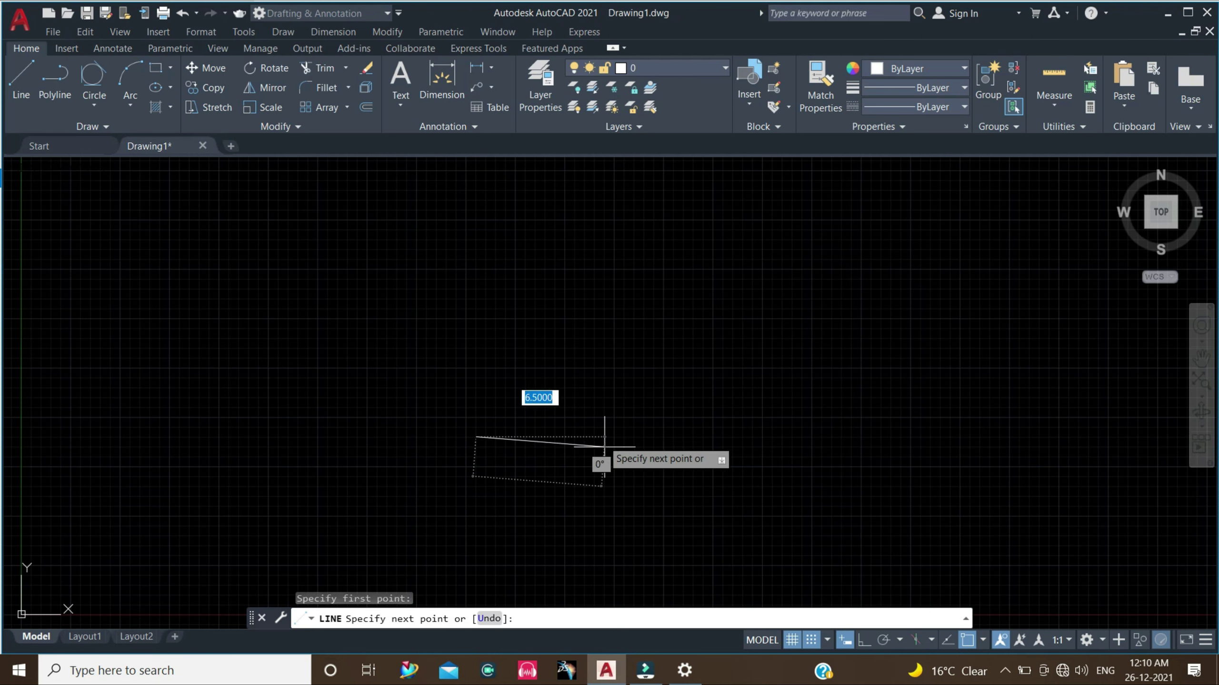
pyautogui.click(865, 642)
pyautogui.click(574, 437)
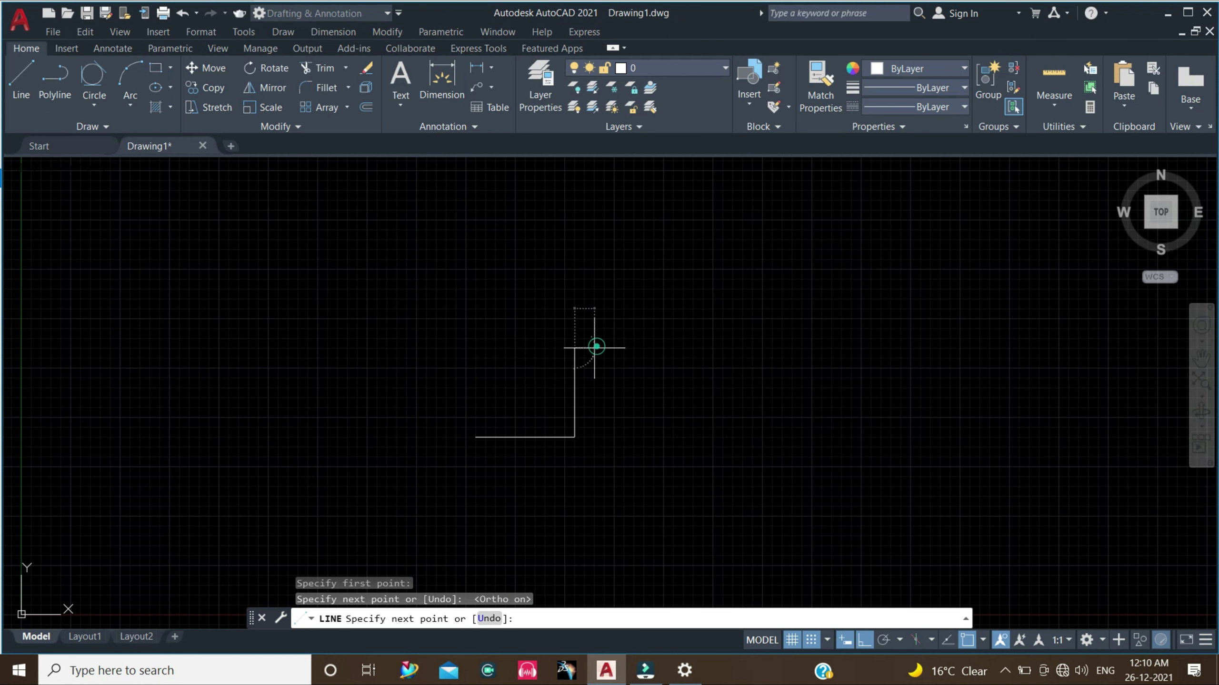
pyautogui.click(574, 348)
pyautogui.press('Escape')
# Step: Draw a Start, Center, End arc from the vertical line's upper end, centred on the corner, ending on the horizontal line
pyautogui.click(138, 101)
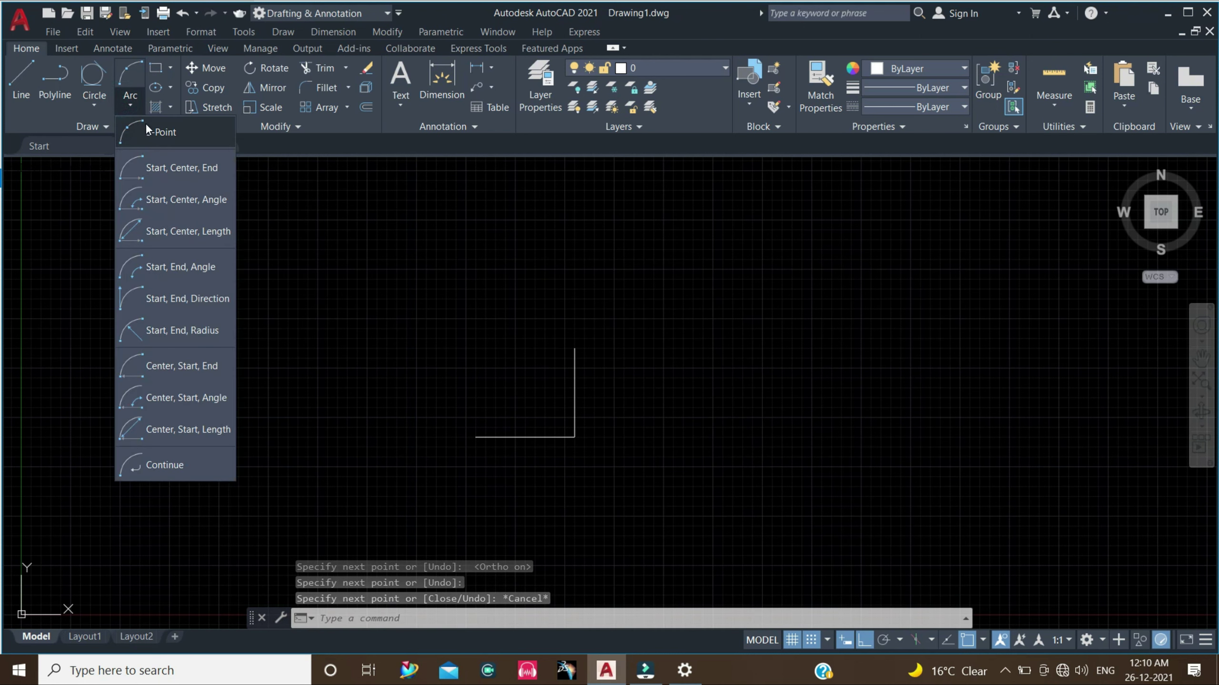
pyautogui.click(181, 171)
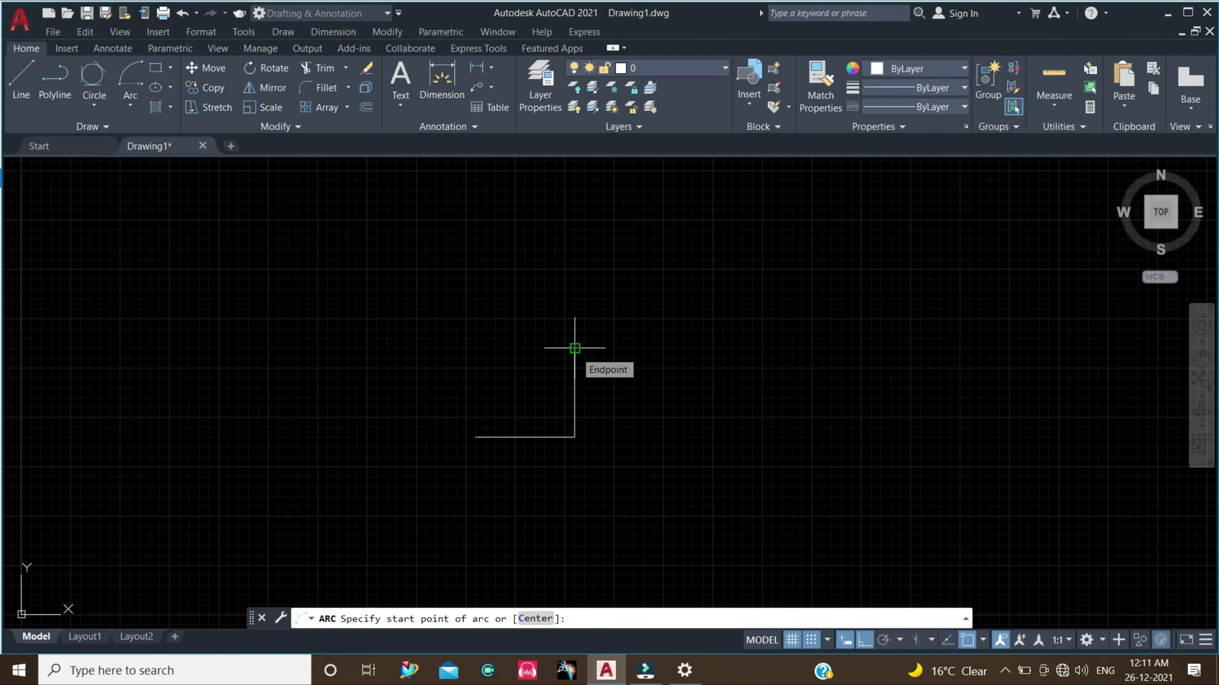
pyautogui.click(575, 348)
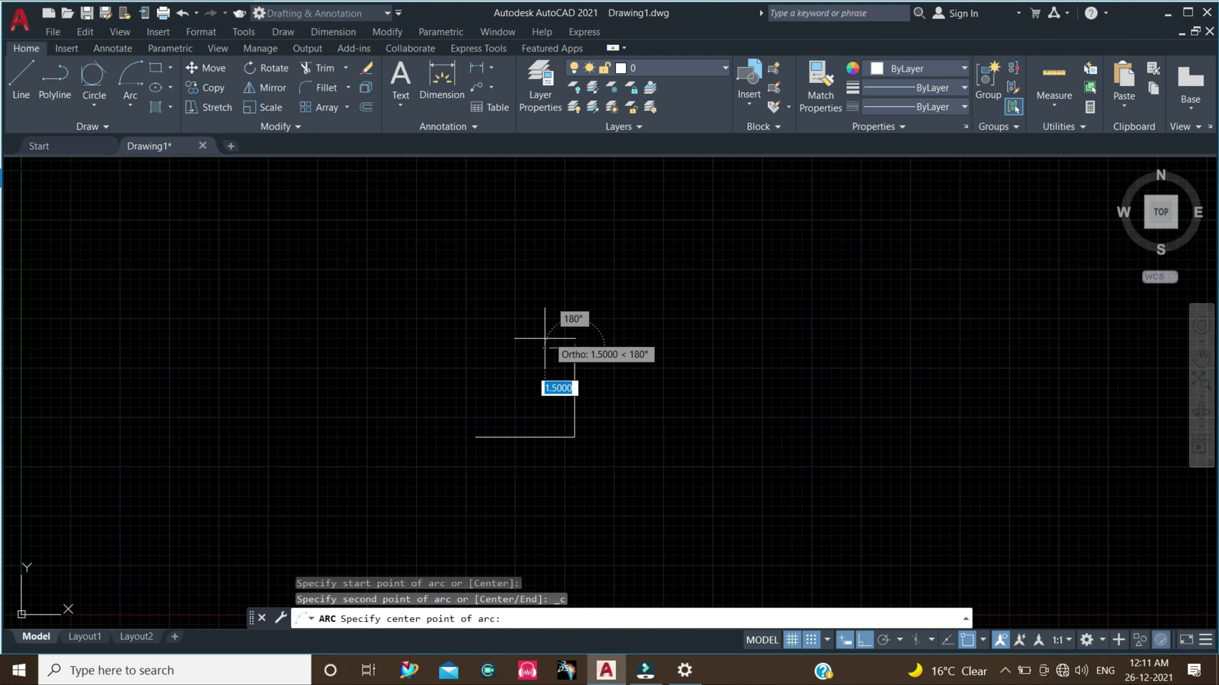
pyautogui.click(573, 437)
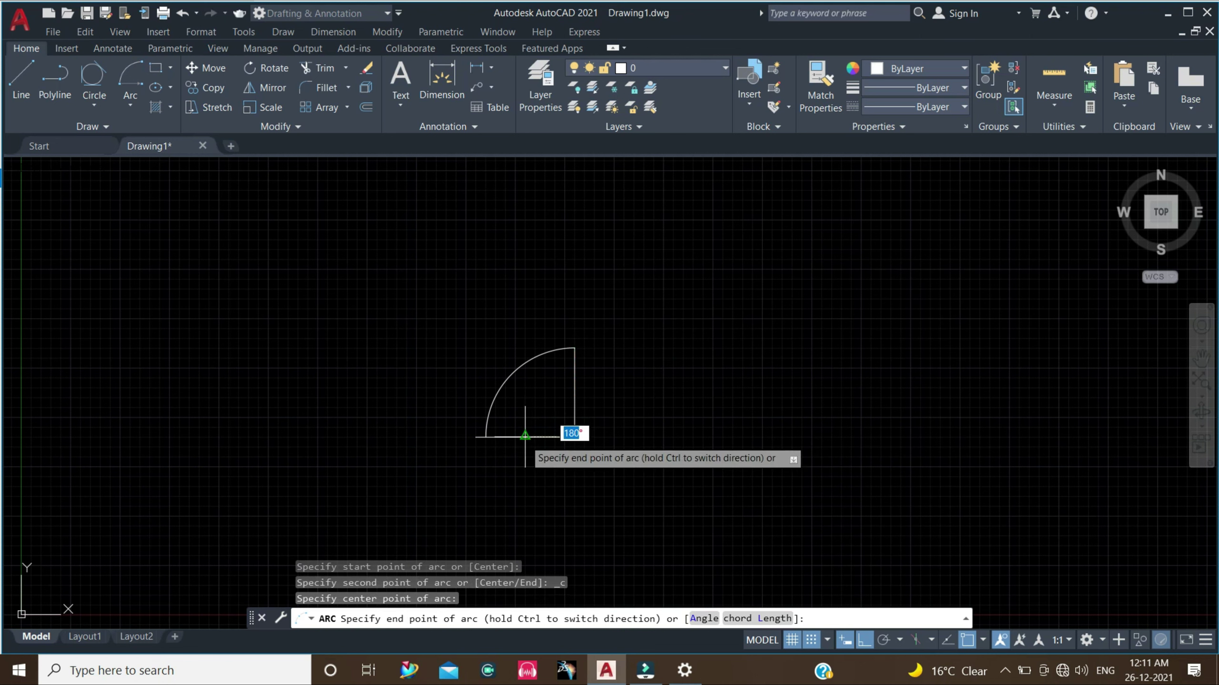
pyautogui.click(486, 437)
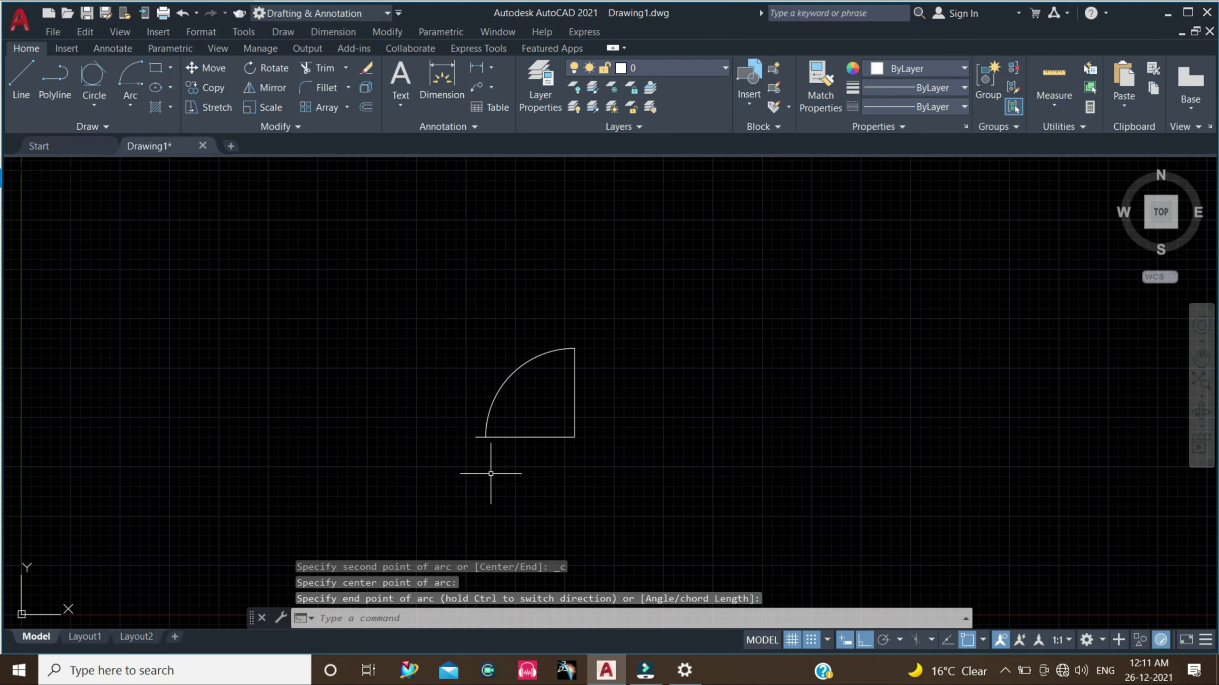
# Step: Erase the arc and both lines from the drawing
pyautogui.click(137, 107)
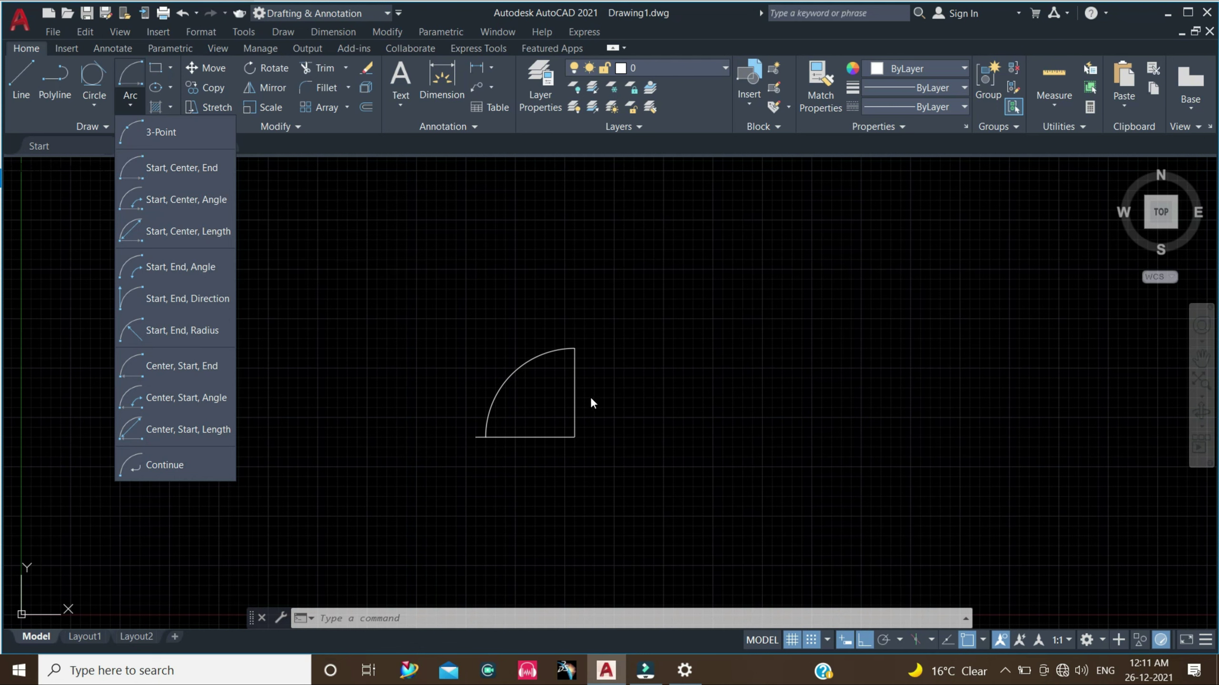
pyautogui.click(570, 491)
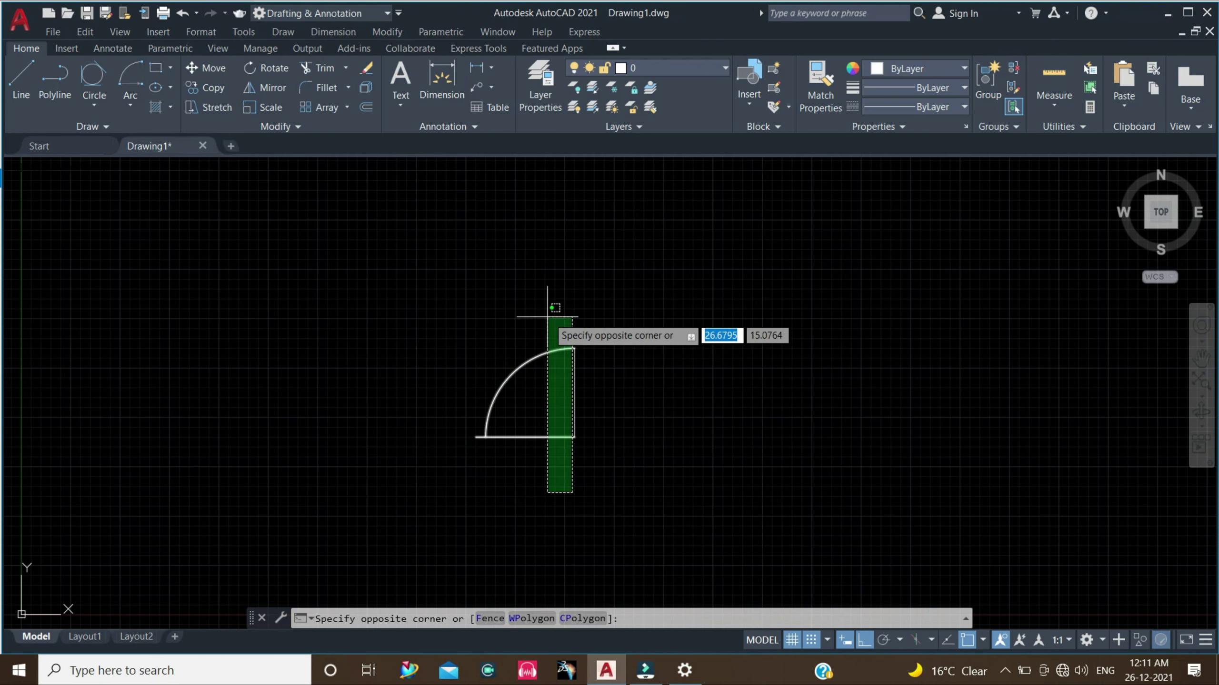
pyautogui.click(488, 320)
pyautogui.press('Delete')
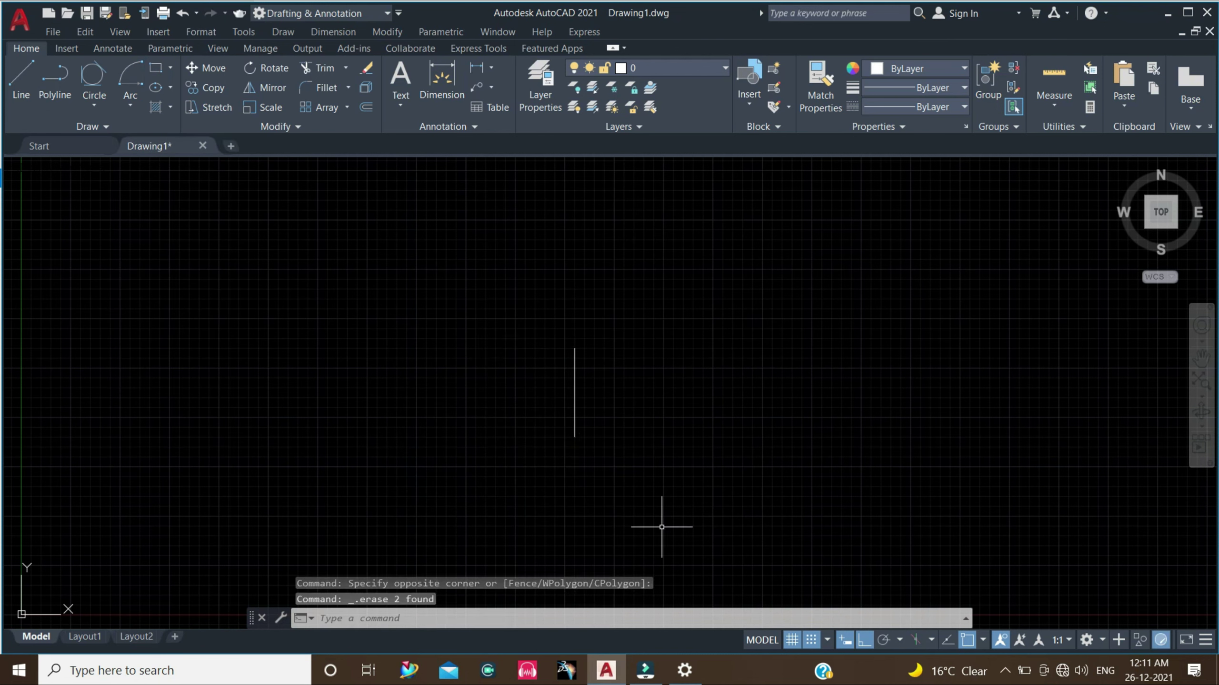
pyautogui.click(642, 475)
pyautogui.click(499, 266)
pyautogui.press('Delete')
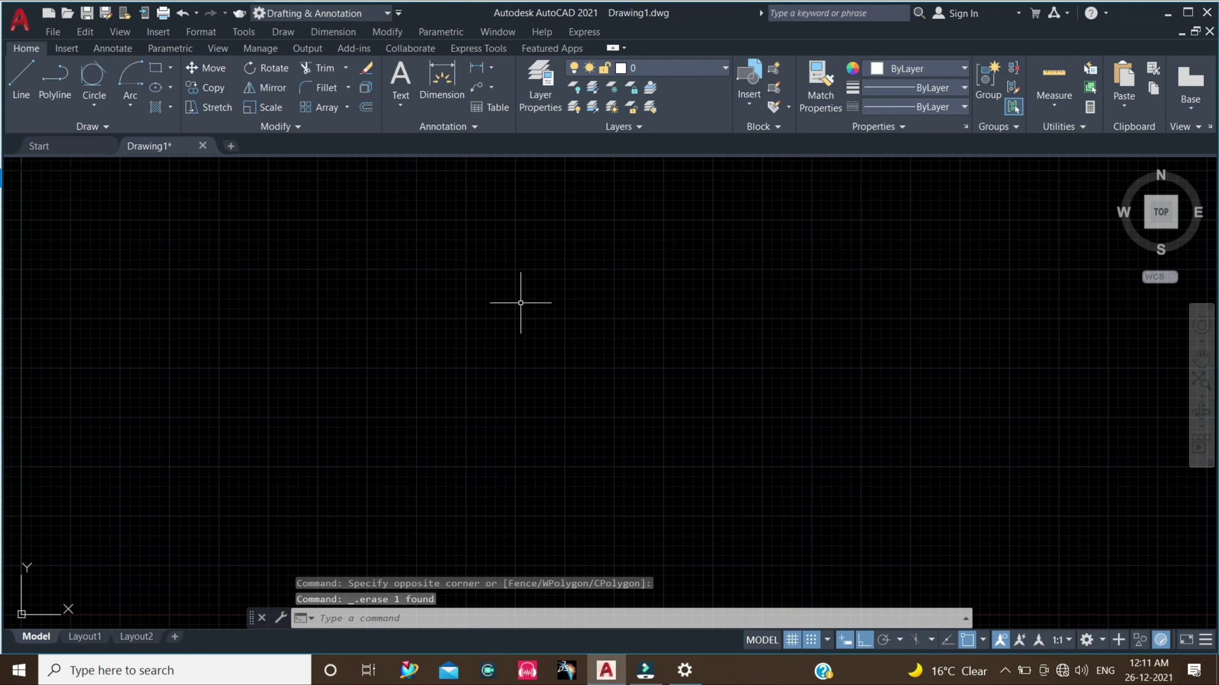
# Step: Draw a vertical line about 7 units downward and a horizontal line running left from its lower end
pyautogui.click(21, 77)
pyautogui.click(21, 76)
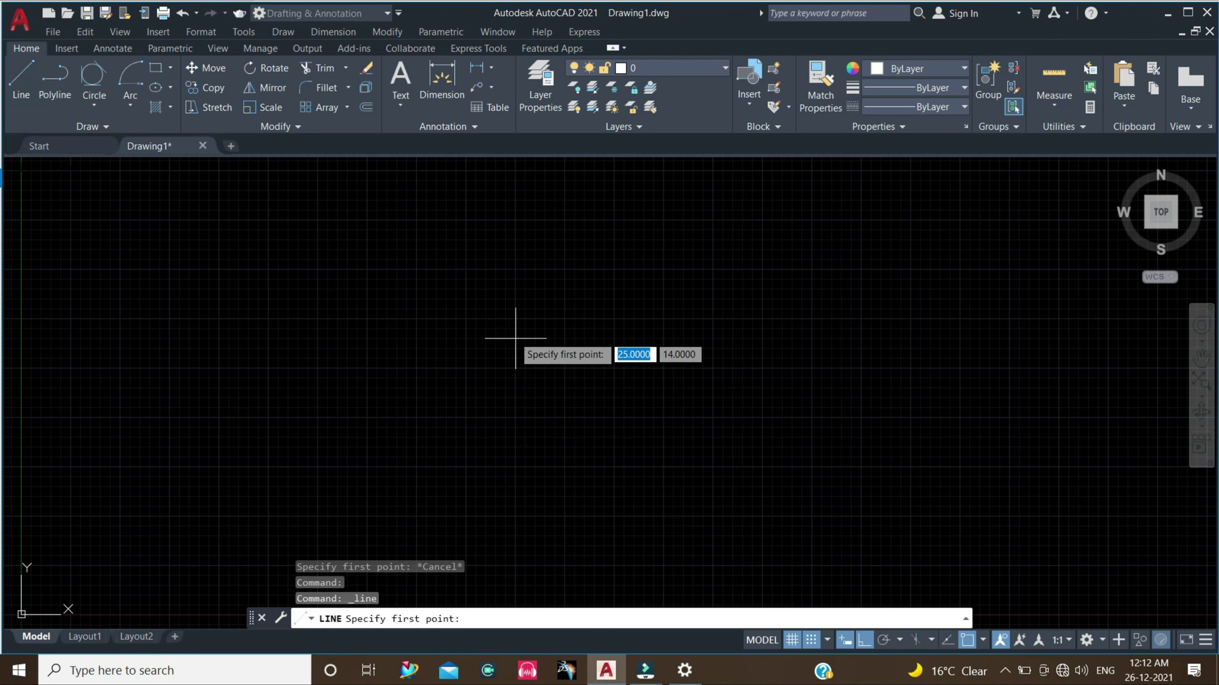
pyautogui.click(535, 308)
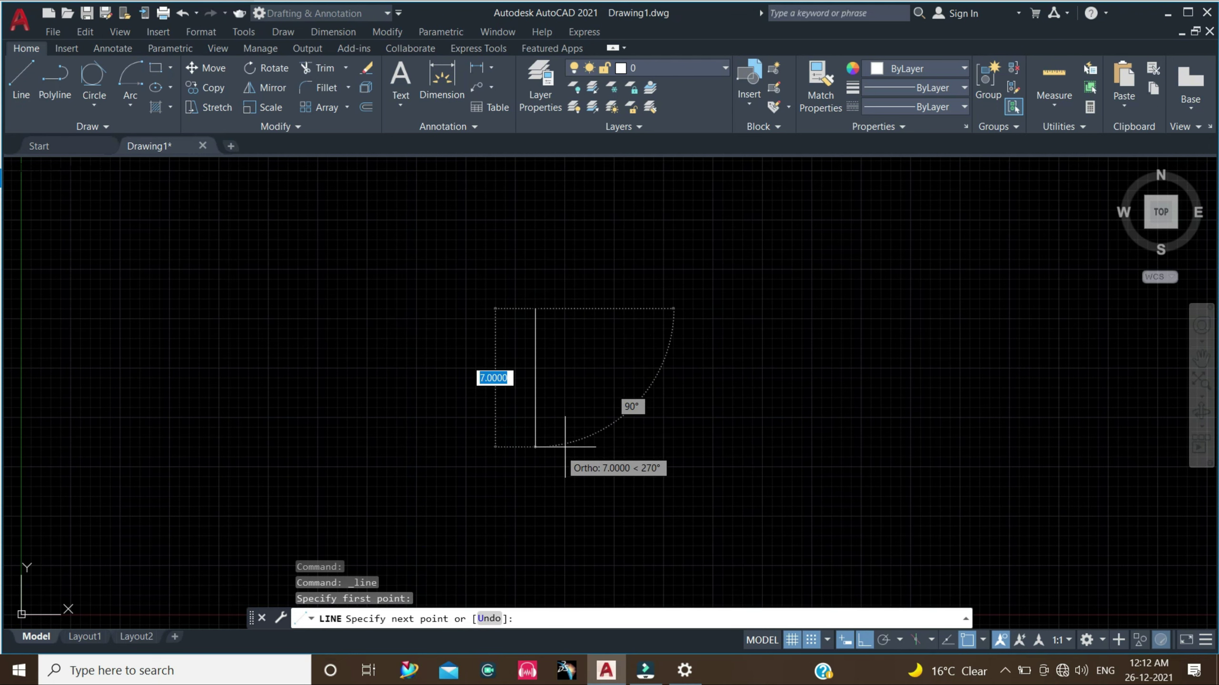
pyautogui.click(387, 446)
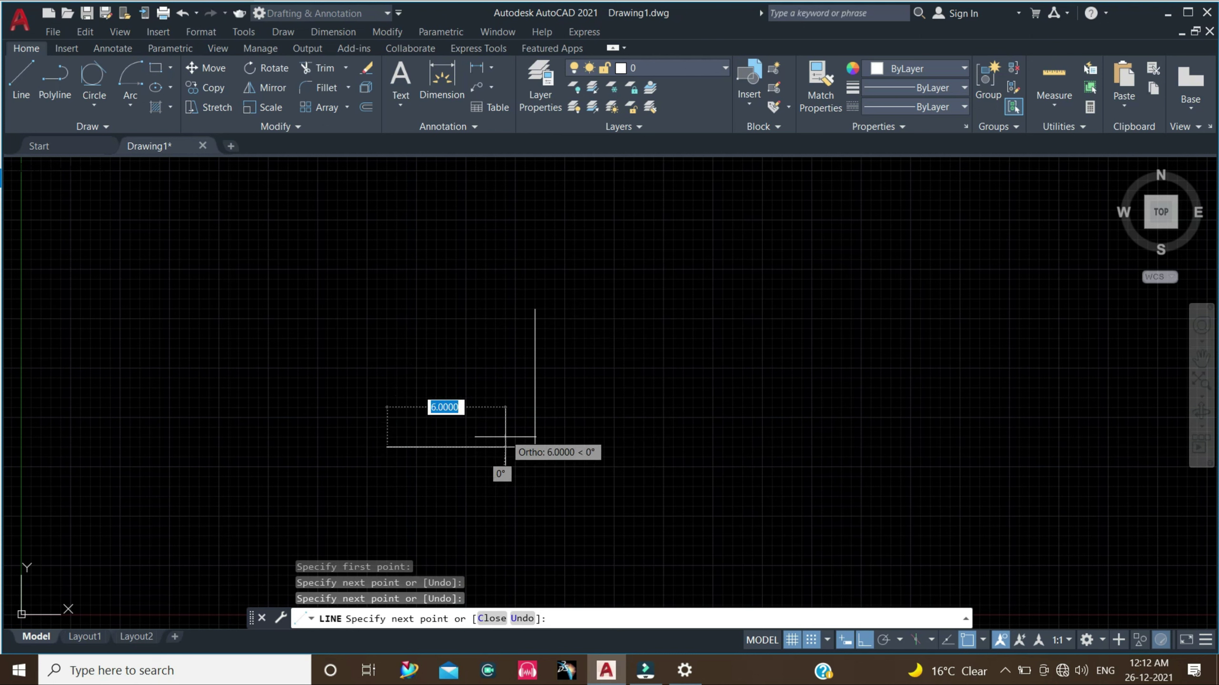
pyautogui.press('Escape')
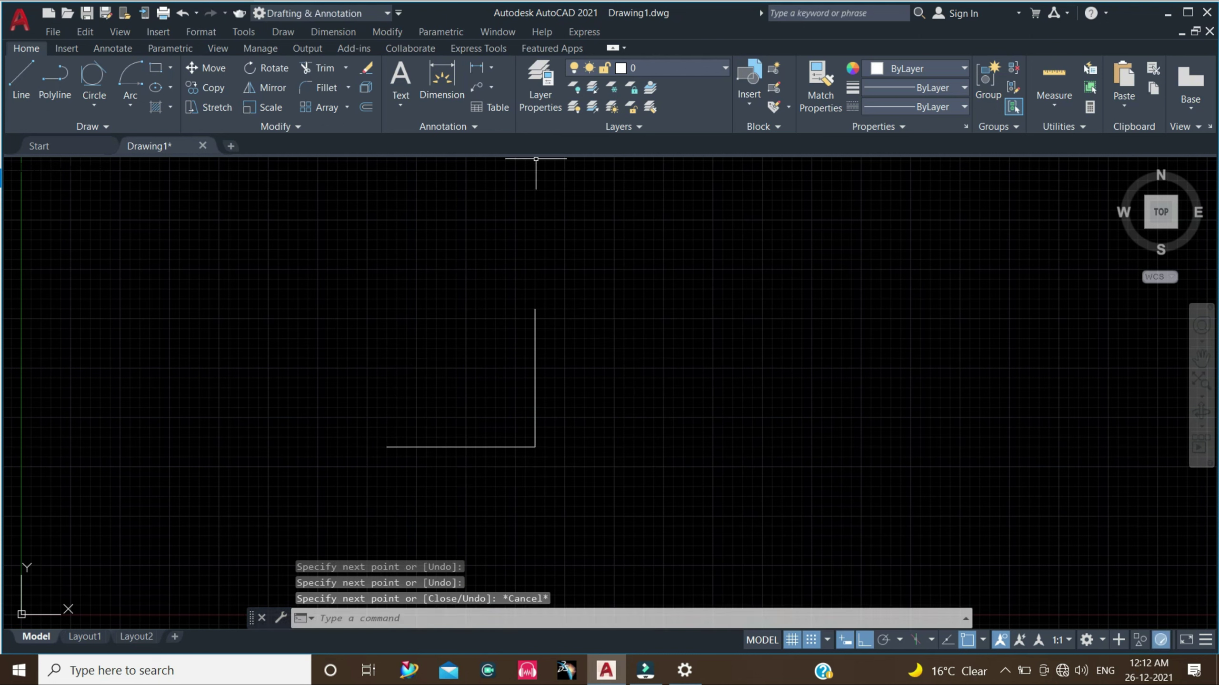
# Step: Draw a Start, Center, Angle arc from the vertical line's upper end, centred on the corner, with a 90° included angle
pyautogui.click(135, 108)
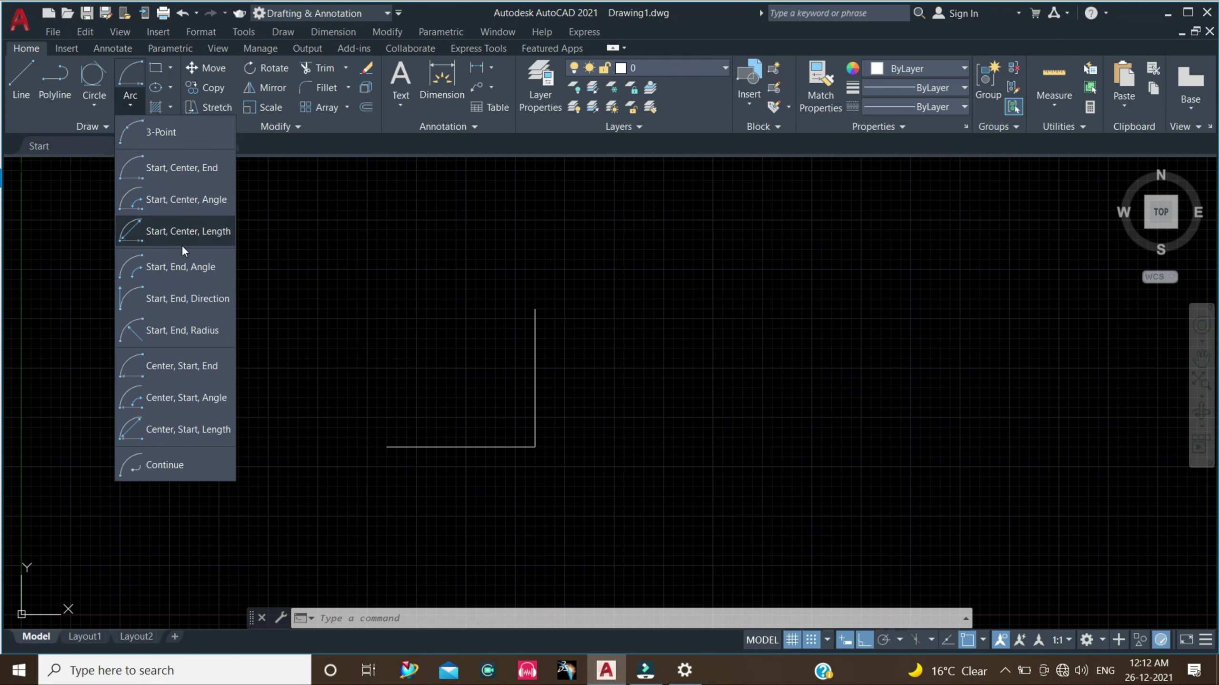
pyautogui.click(185, 207)
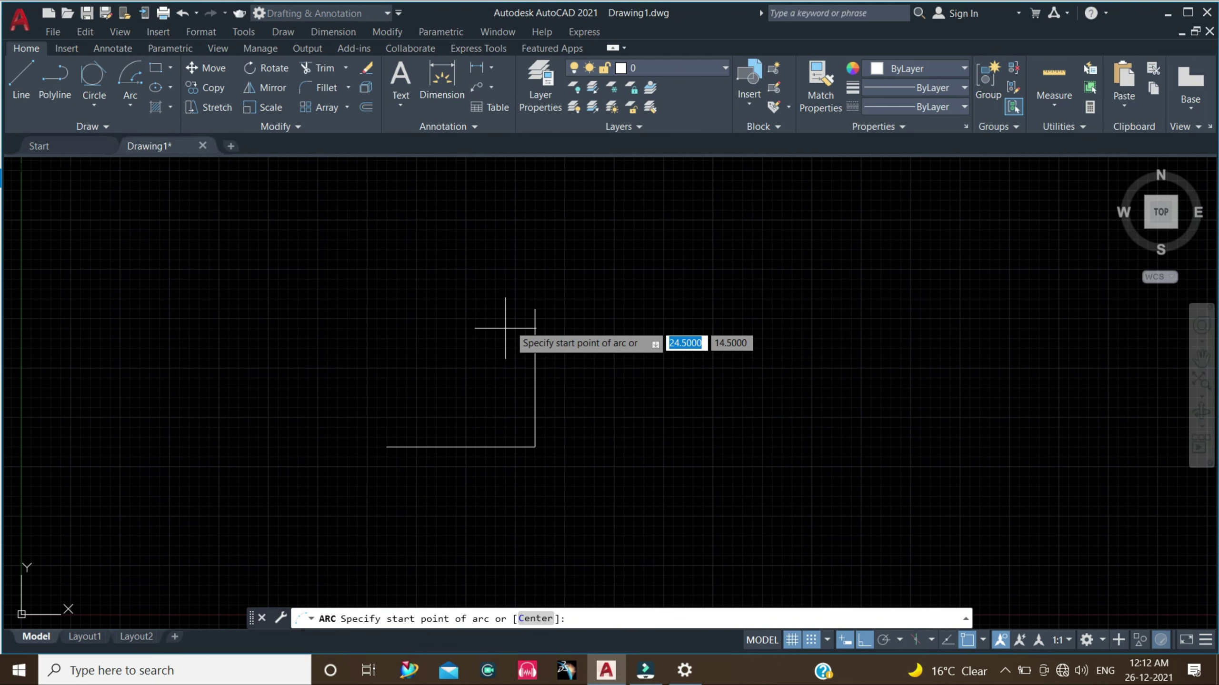
pyautogui.click(535, 309)
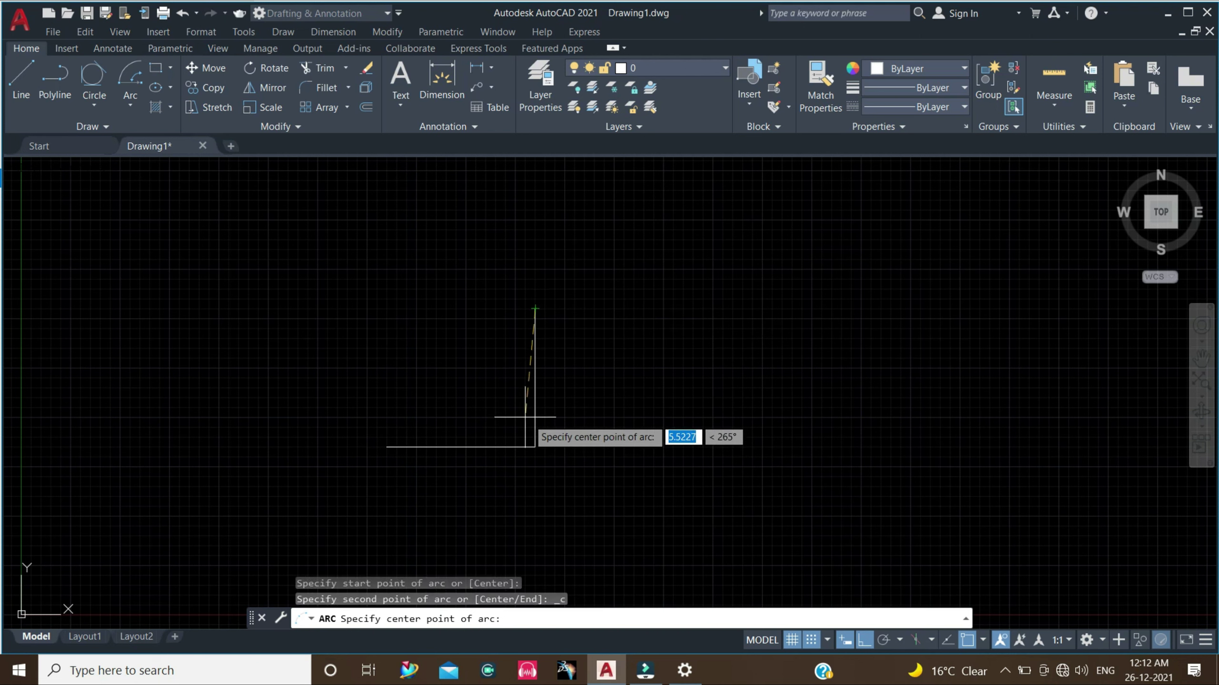
pyautogui.click(534, 447)
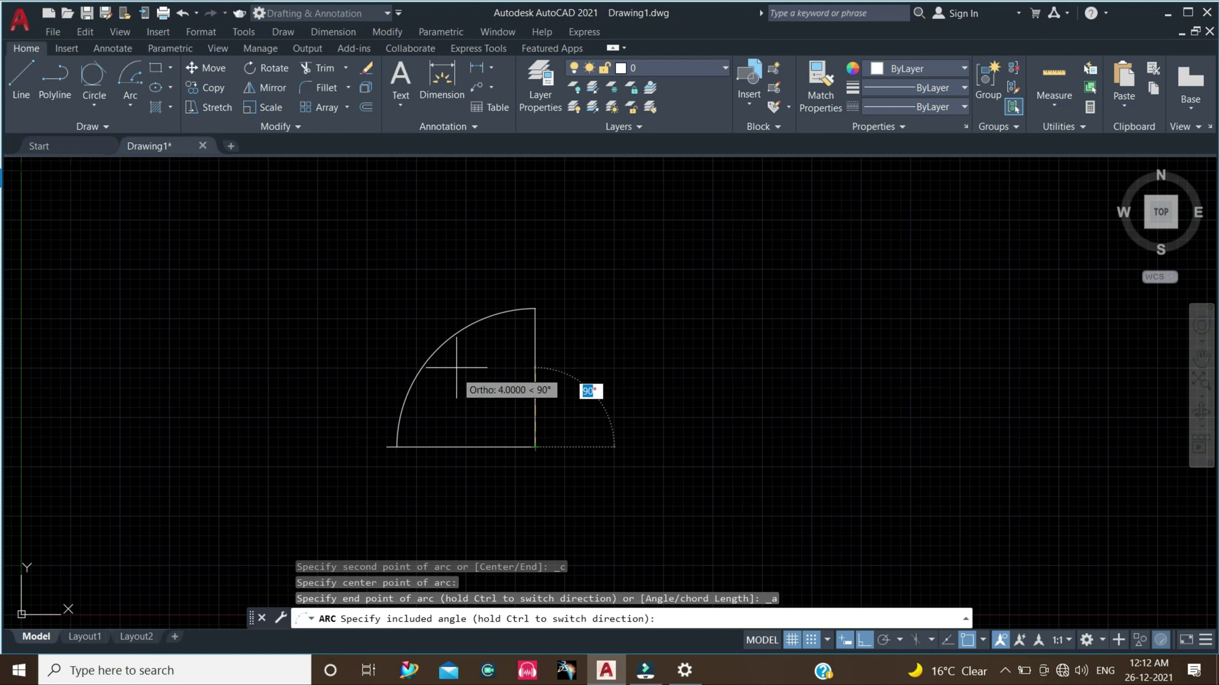
pyautogui.write('9')
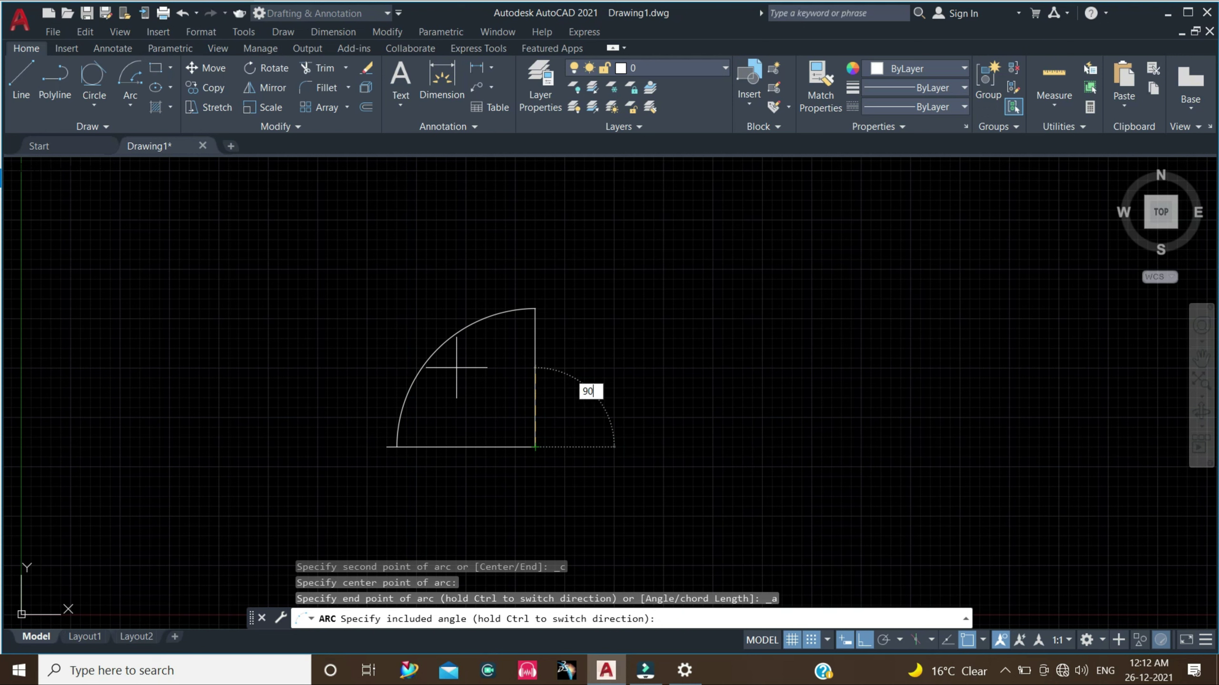
pyautogui.press('Return')
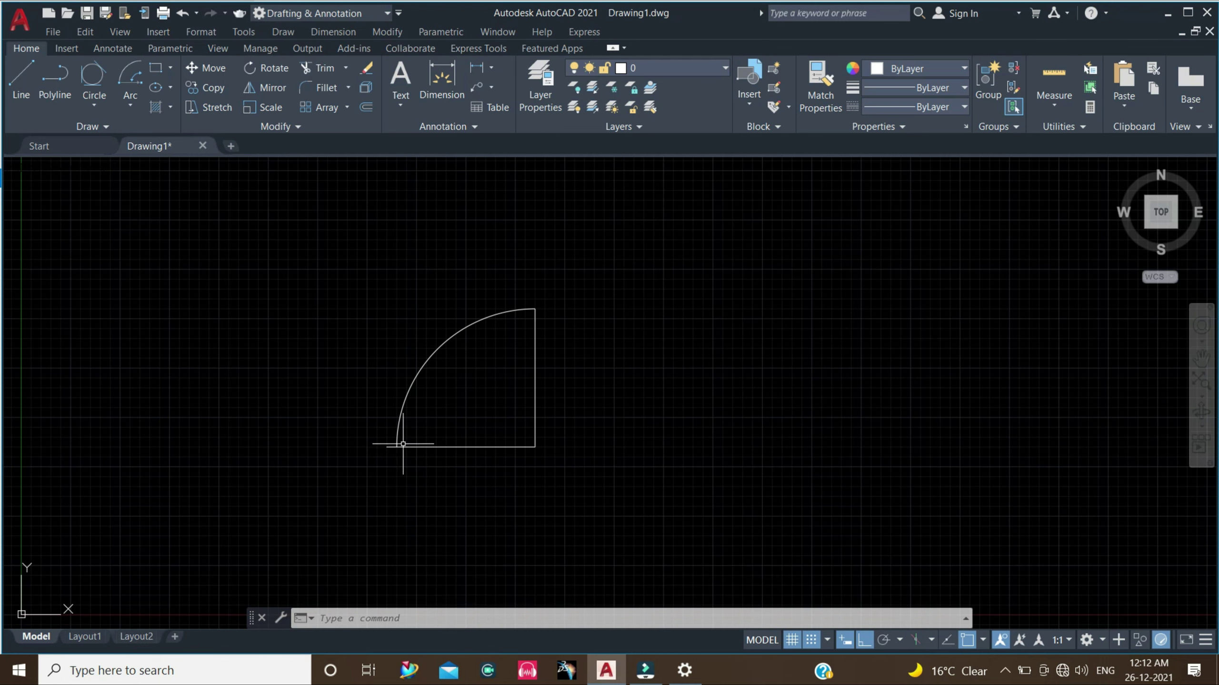
# Step: Erase the 90° arc together with its two construction lines
pyautogui.click(625, 493)
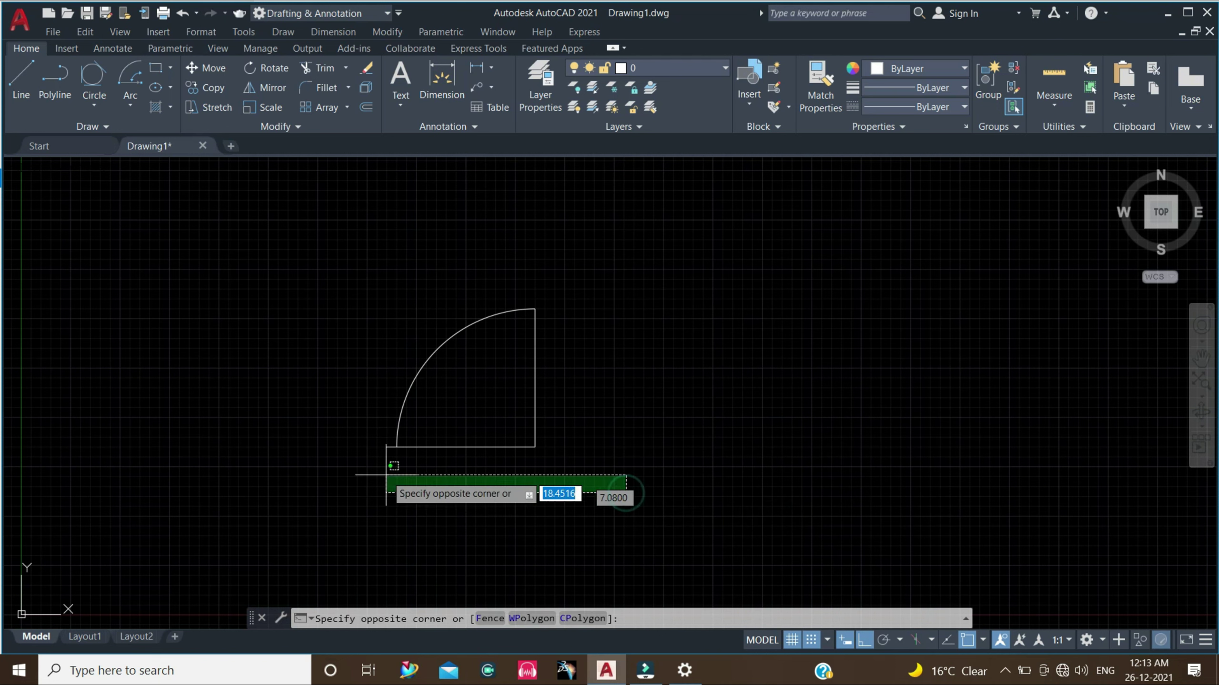
pyautogui.click(361, 267)
pyautogui.press('Delete')
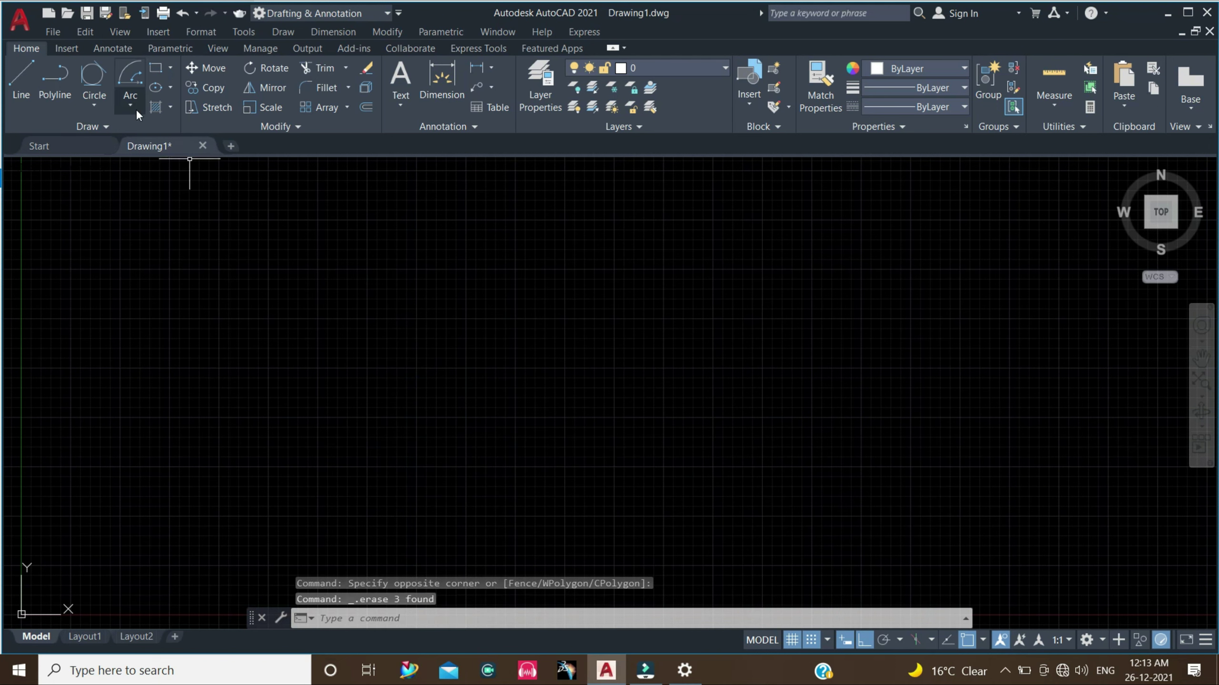
# Step: Draw a Start, Center, Length arc with its center level with and left of the start point, using a chord length of 5
pyautogui.click(134, 108)
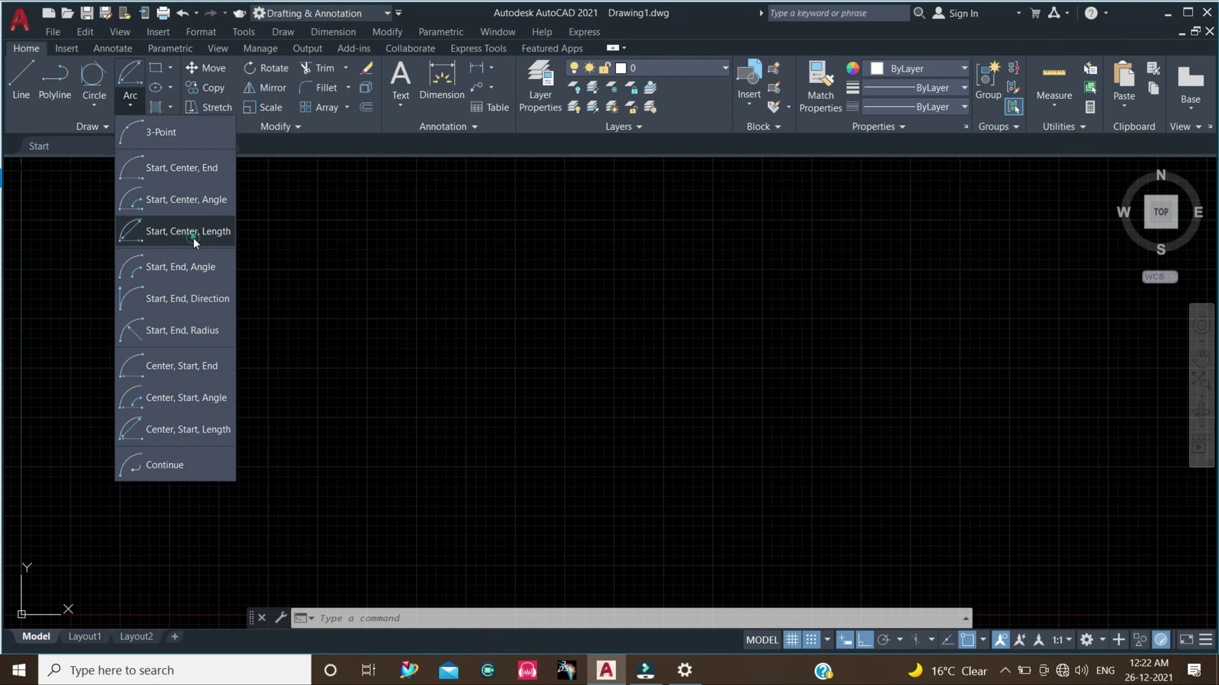
pyautogui.click(193, 236)
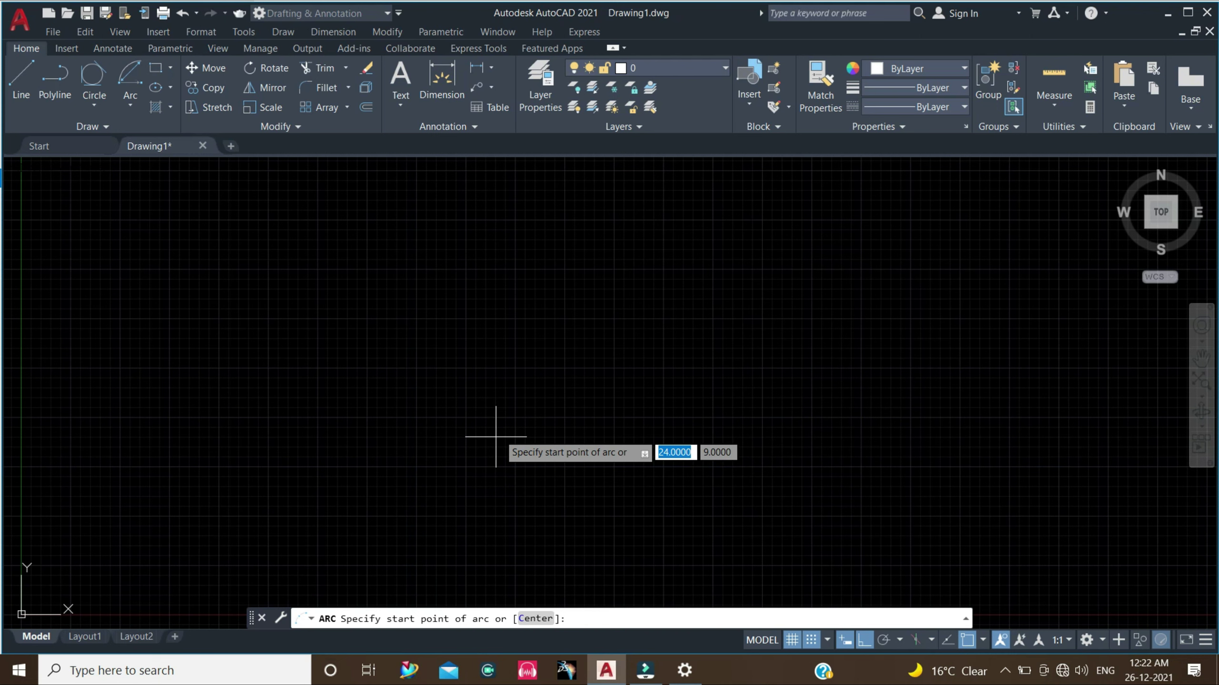
pyautogui.click(605, 357)
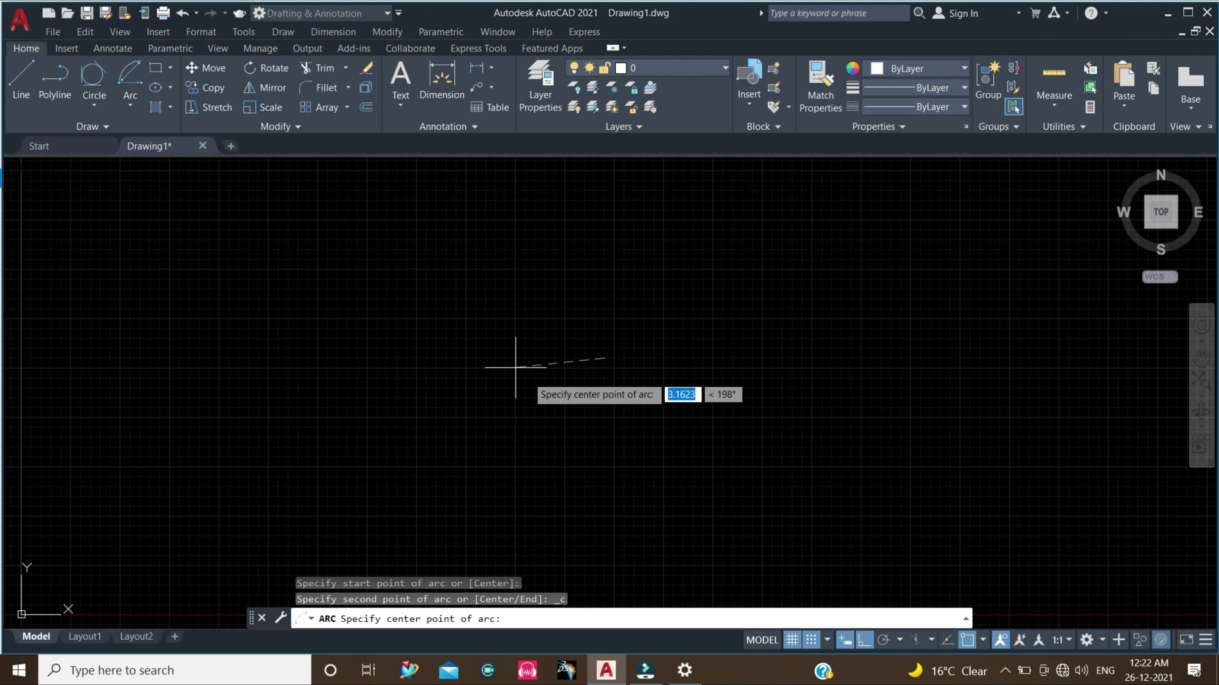
pyautogui.click(555, 357)
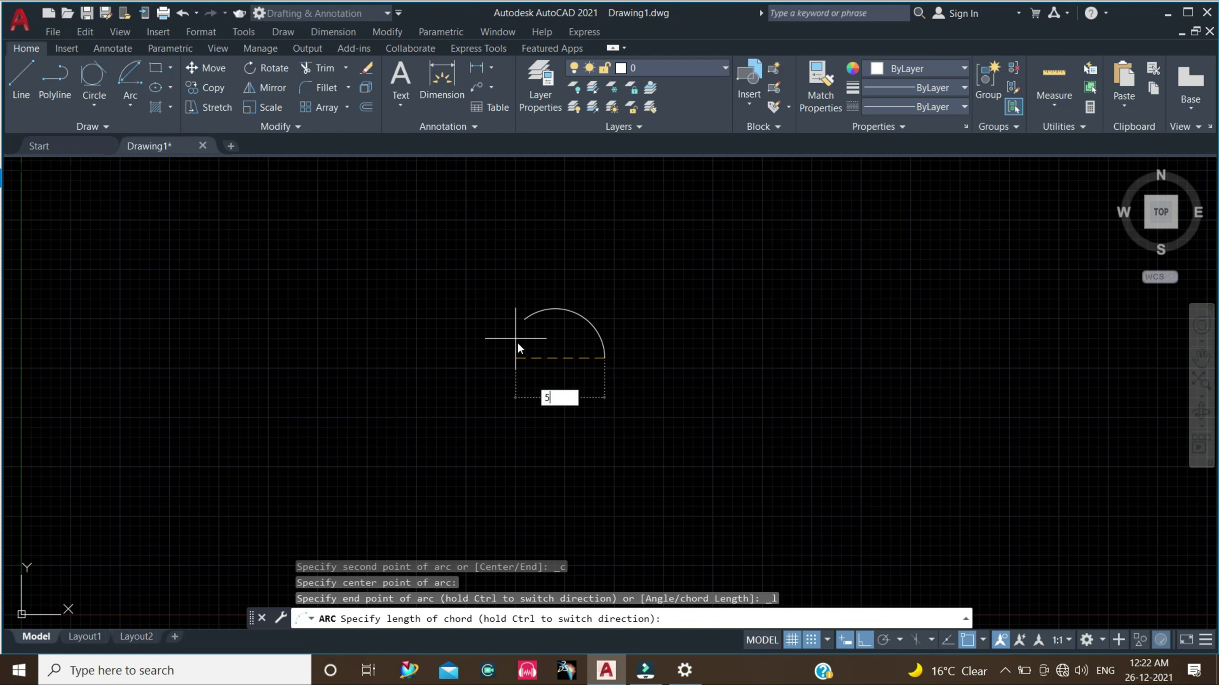
pyautogui.press('Return')
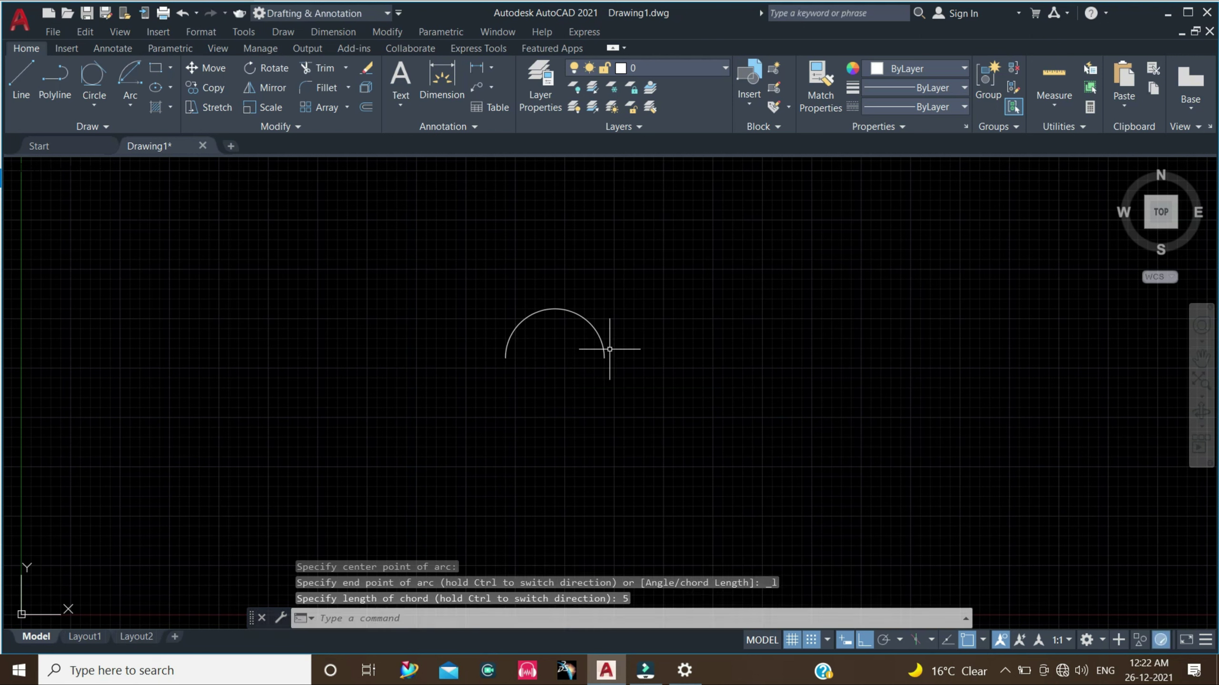
# Step: Check the chord length between the arc's two endpoints with the Dimension tool, leaving no dimension placed
pyautogui.click(441, 79)
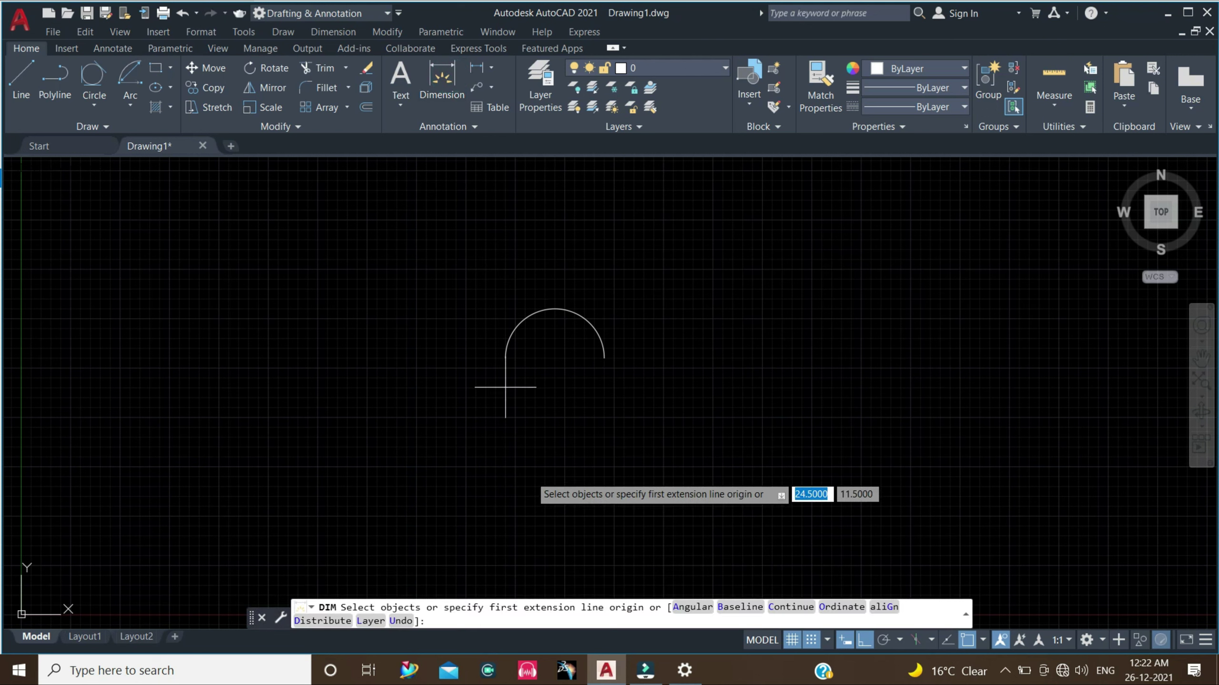
pyautogui.press('Return')
pyautogui.click(504, 357)
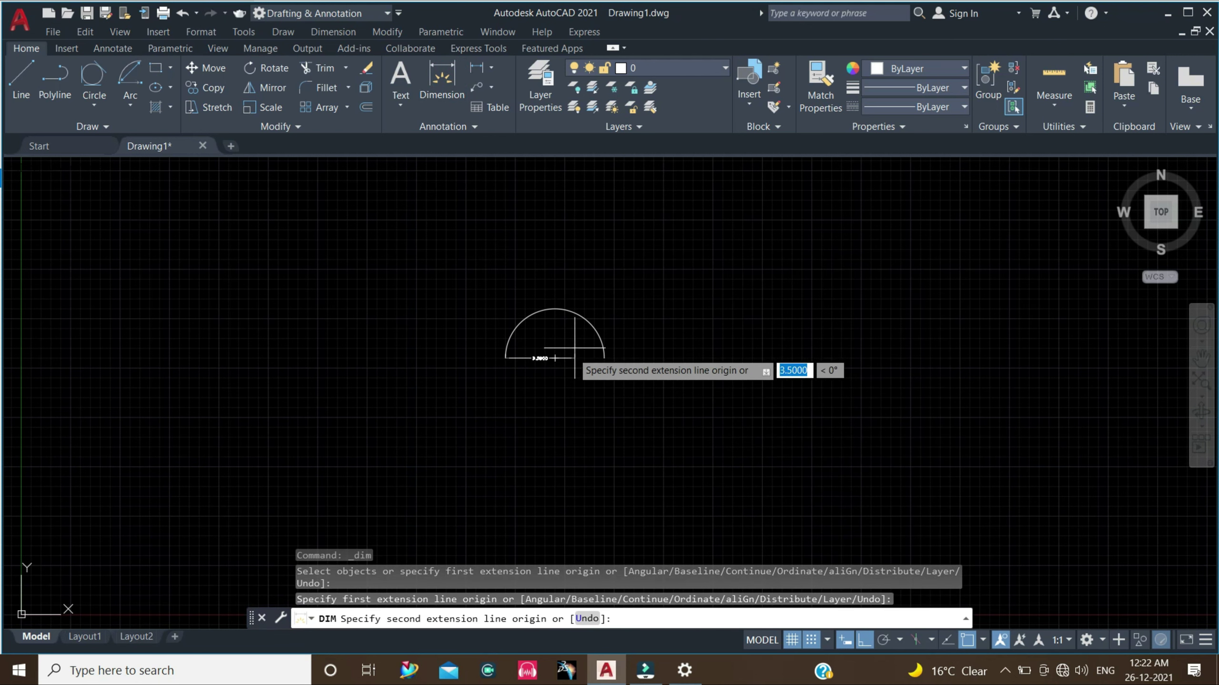
pyautogui.click(604, 358)
pyautogui.scroll(5, 611, 380)
pyautogui.scroll(-2, 583, 364)
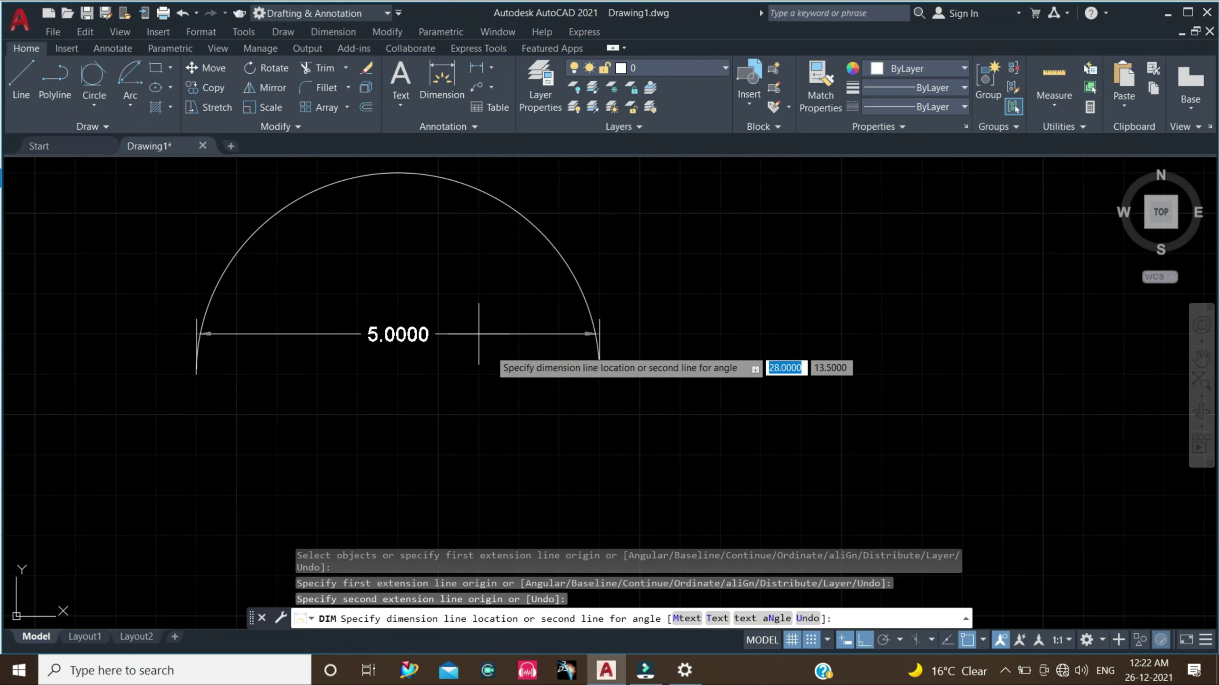
pyautogui.scroll(-4, 518, 374)
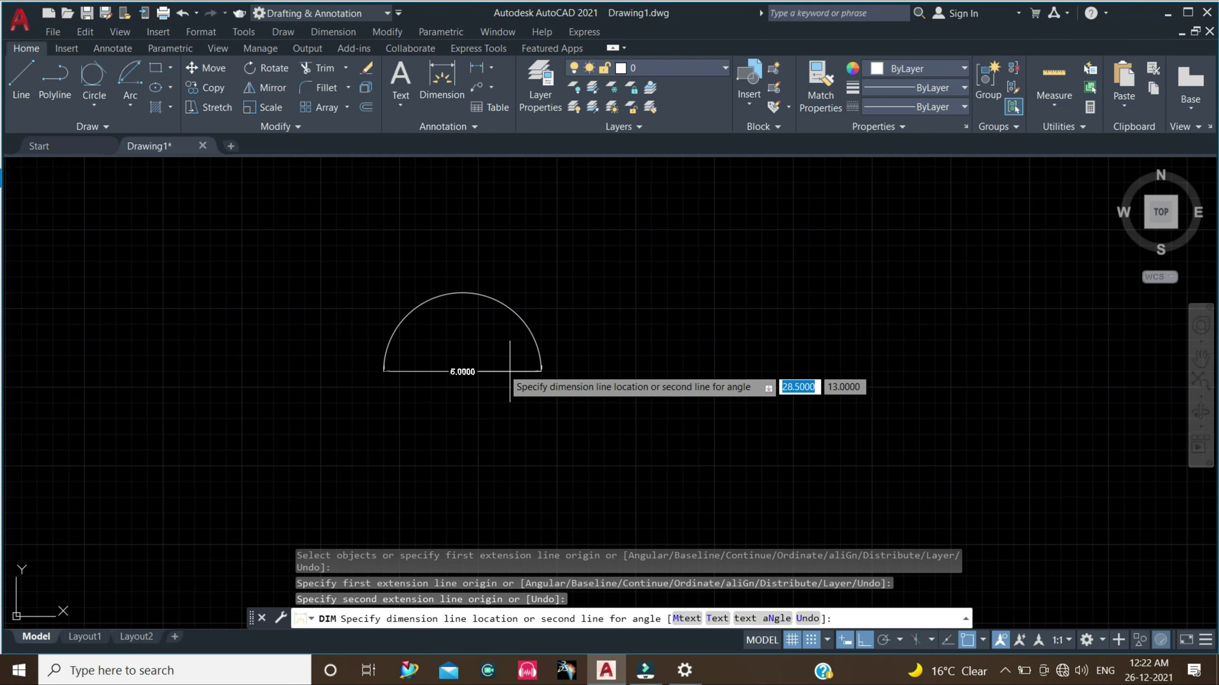
pyautogui.press('Escape')
# Step: Erase the remaining arc from the drawing
pyautogui.click(596, 420)
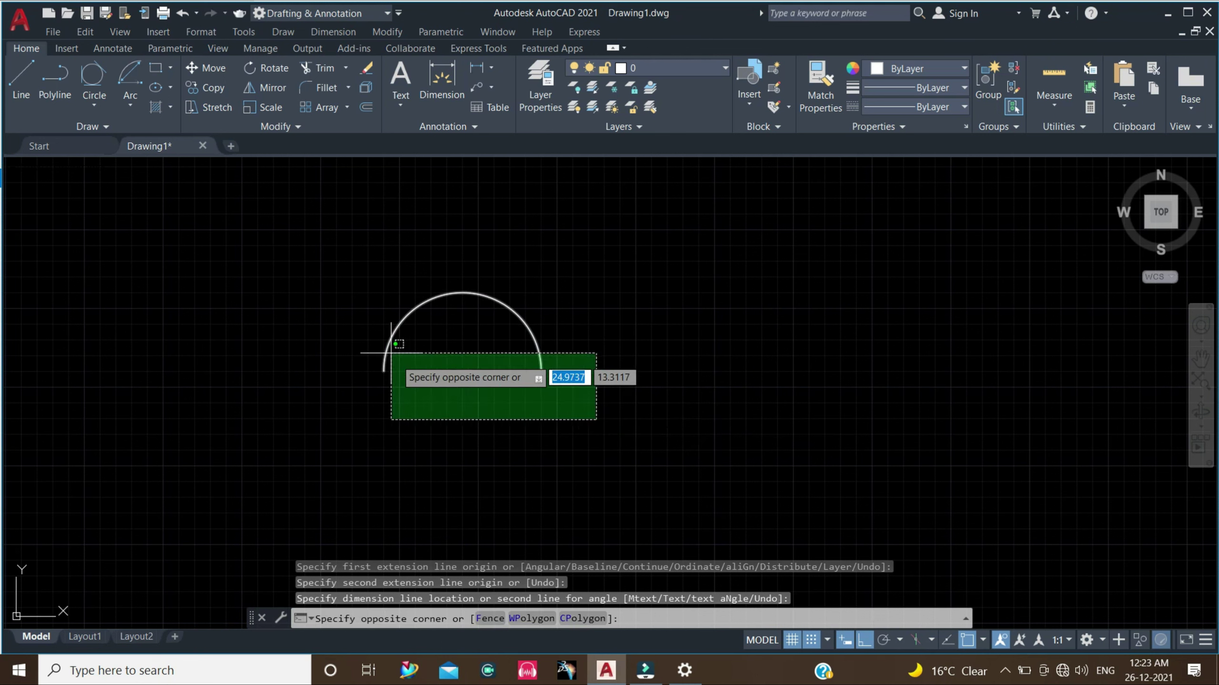
pyautogui.click(327, 250)
pyautogui.press('Delete')
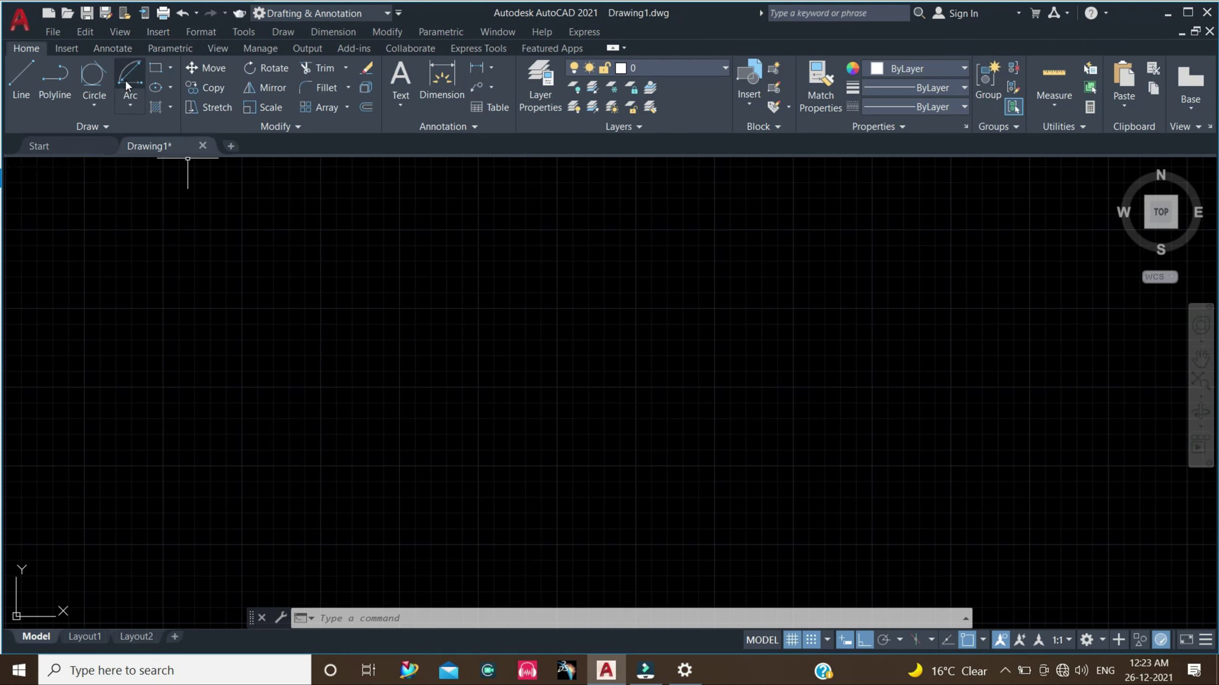
pyautogui.click(130, 103)
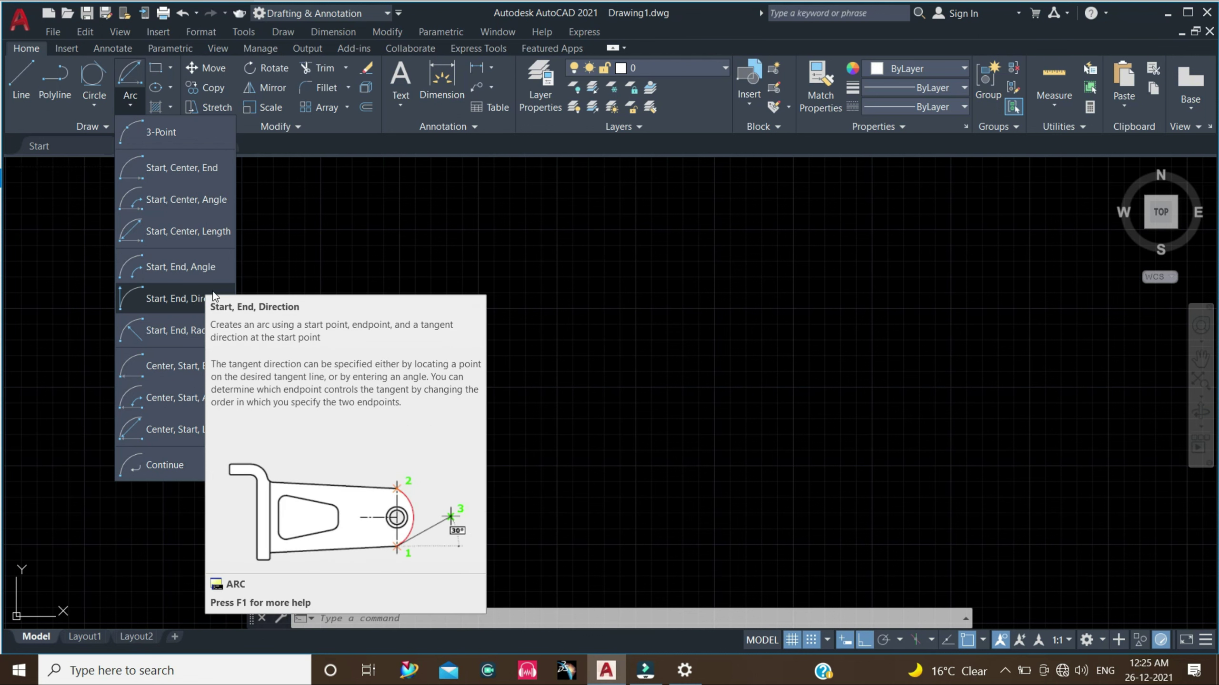
pyautogui.click(255, 291)
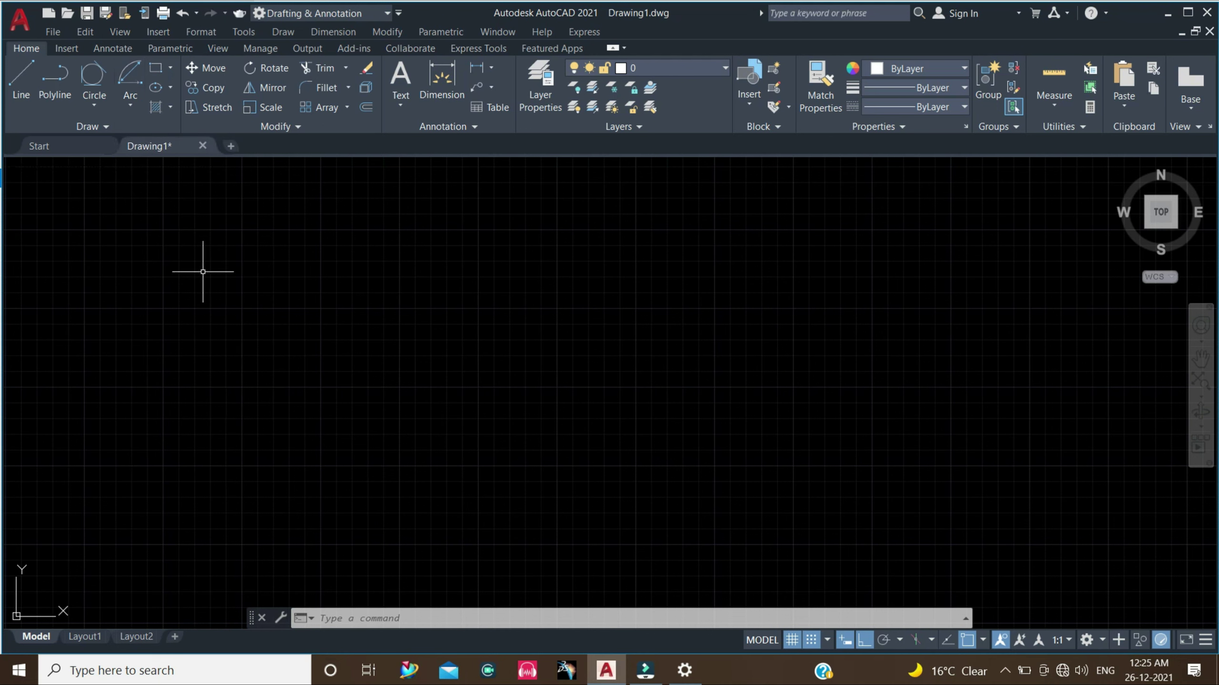
# Step: Draw a single horizontal line across the middle of the empty drawing area
pyautogui.write('l')
pyautogui.press('Return')
pyautogui.click(415, 340)
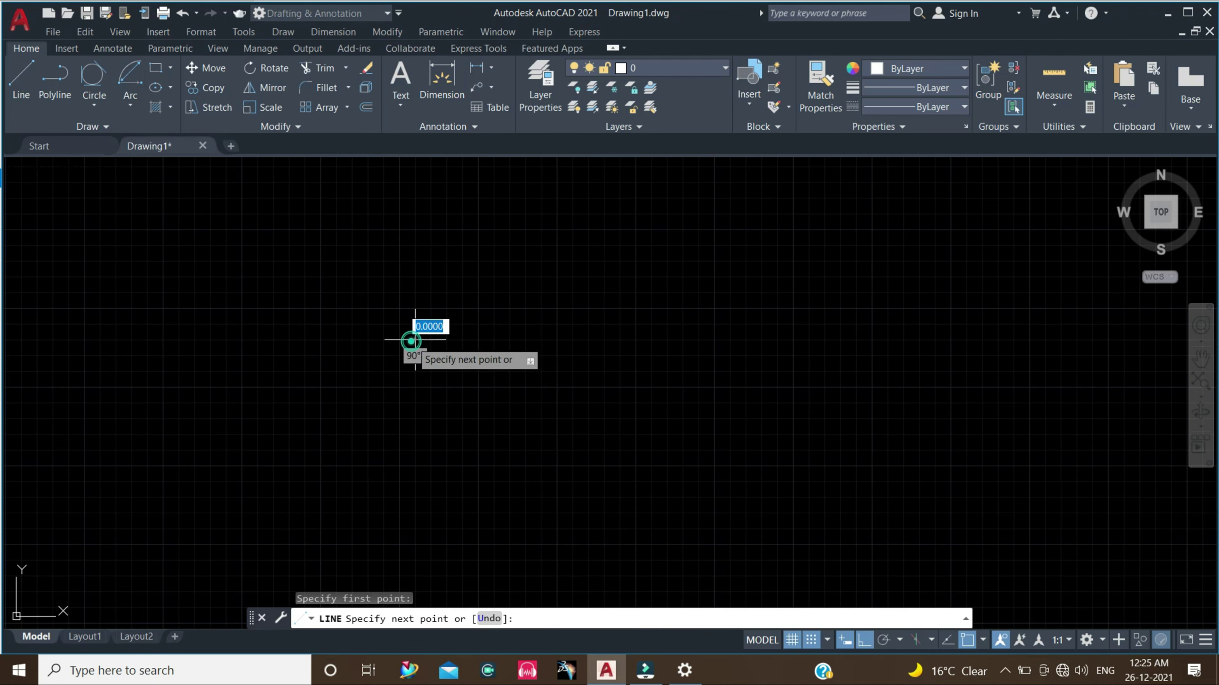
pyautogui.click(714, 355)
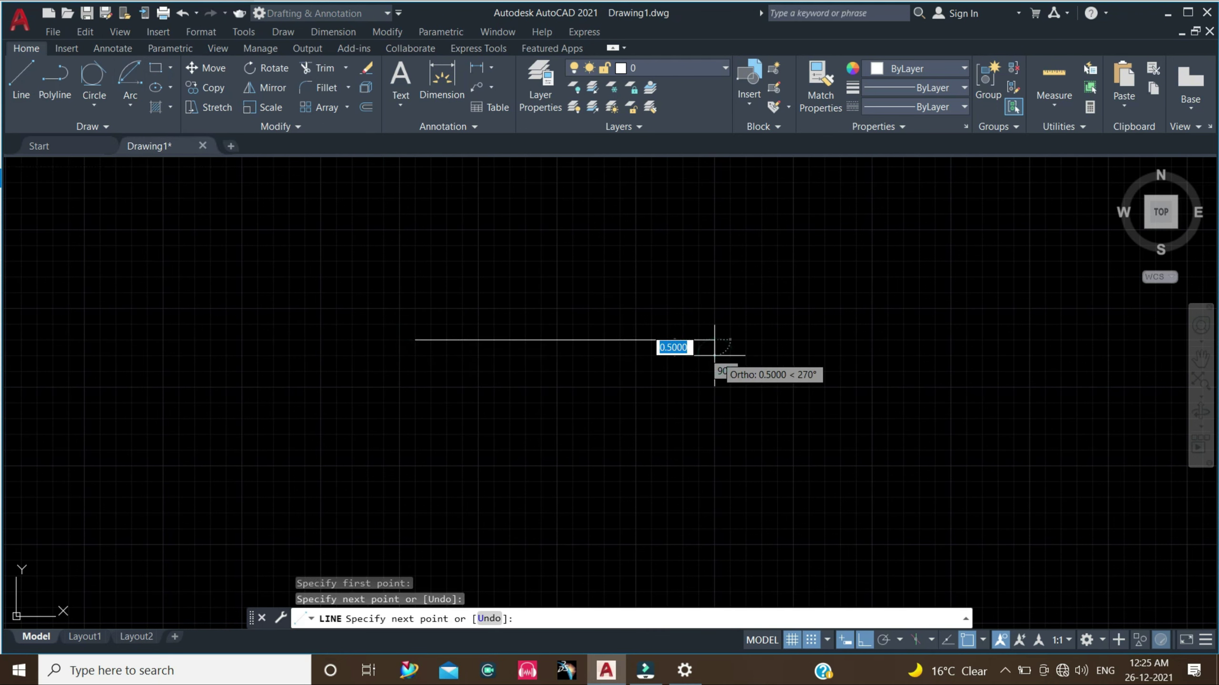
pyautogui.press('Escape')
# Step: Offset the horizontal line by 5 units to create a parallel copy below it
pyautogui.click(366, 107)
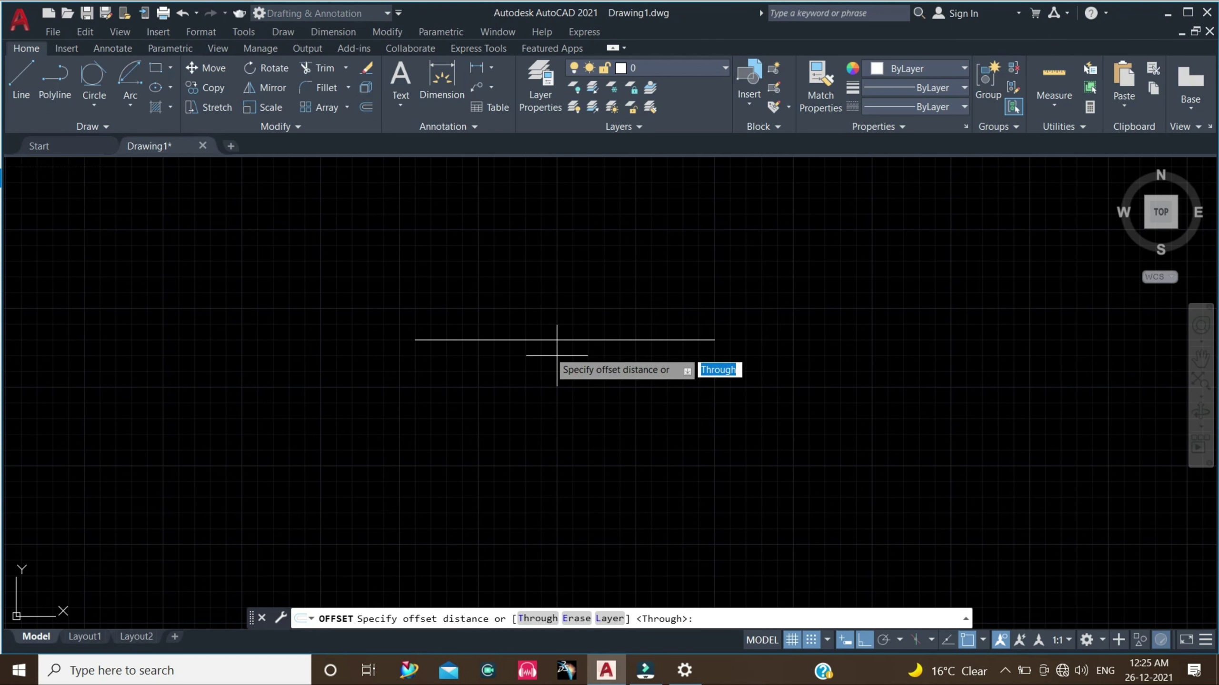
pyautogui.press('Return')
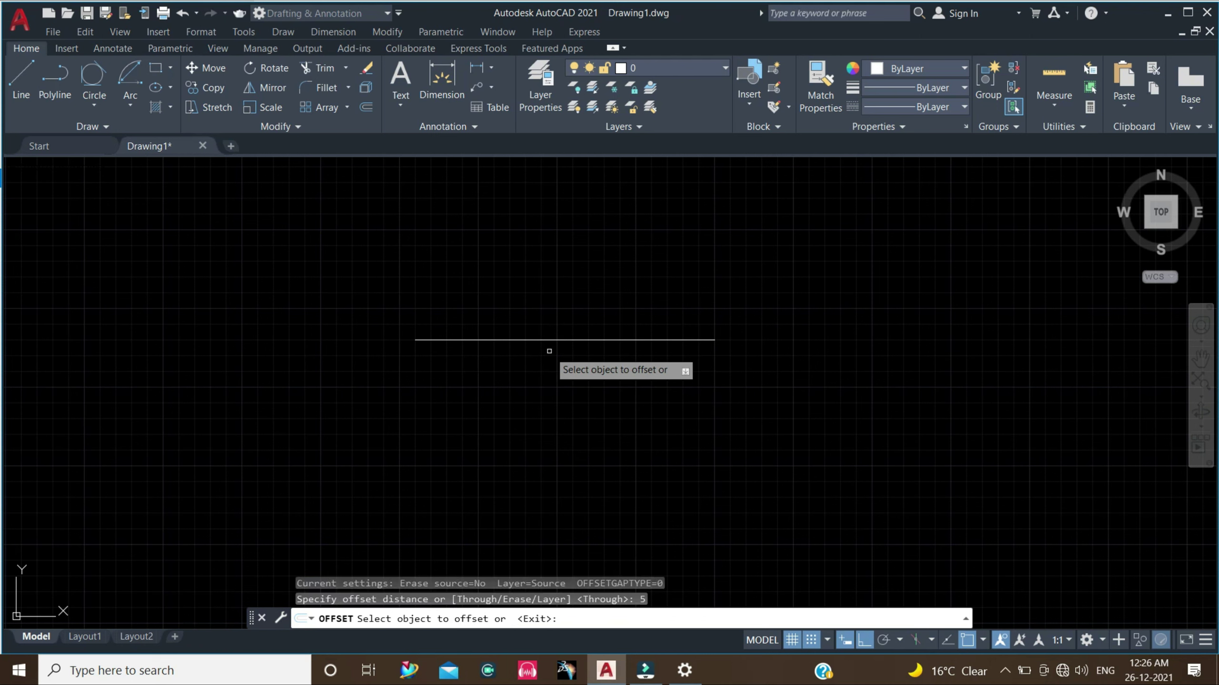
pyautogui.click(555, 339)
pyautogui.click(558, 416)
pyautogui.scroll(-2, 561, 401)
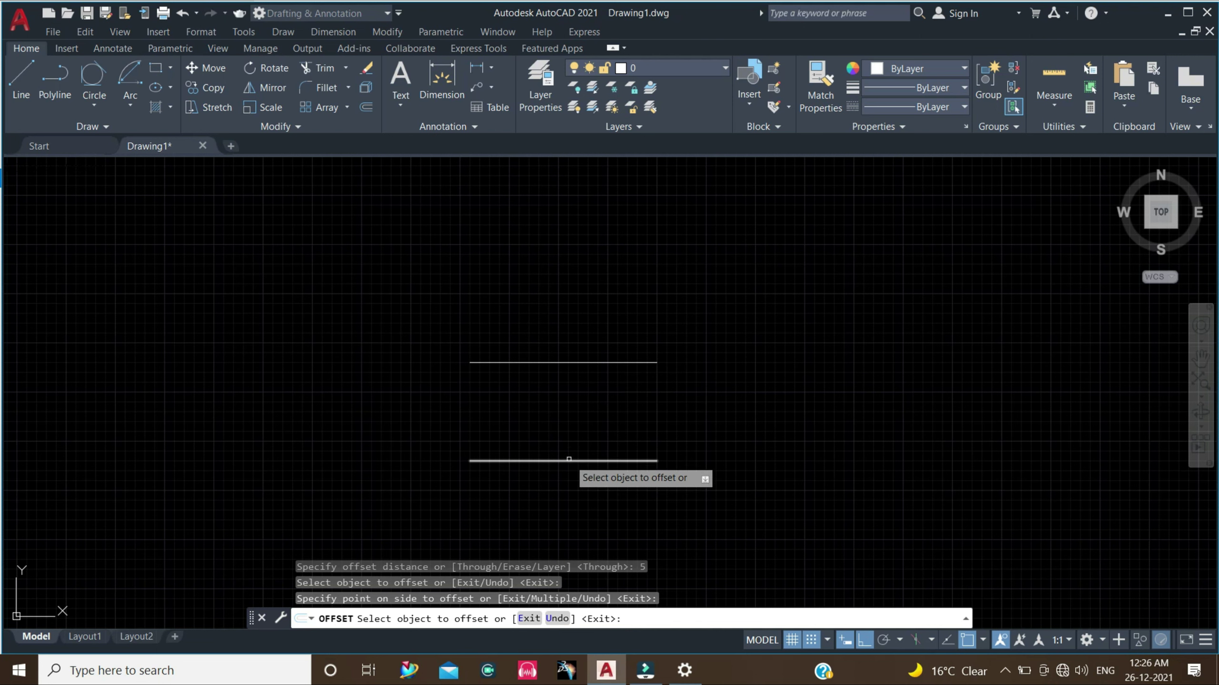
# Step: Draw a Start, End, Direction arc from the lower line's right endpoint to the upper line's right endpoint, with a tangent direction of 0°
pyautogui.click(130, 103)
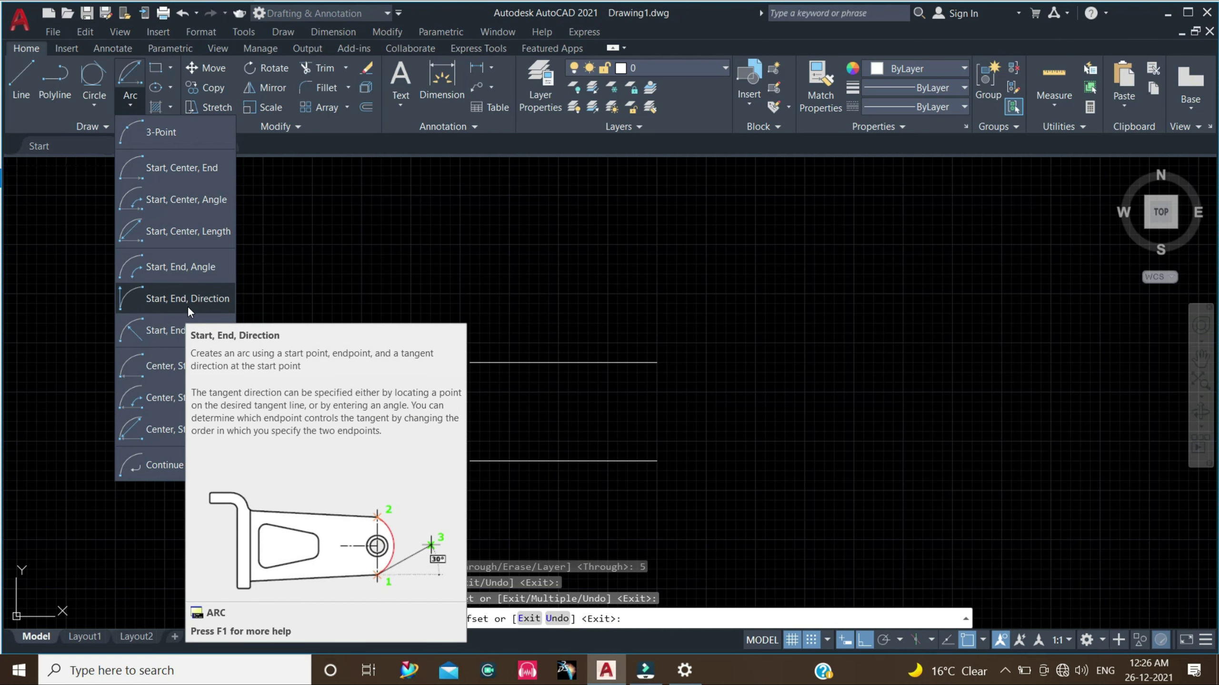
pyautogui.click(188, 310)
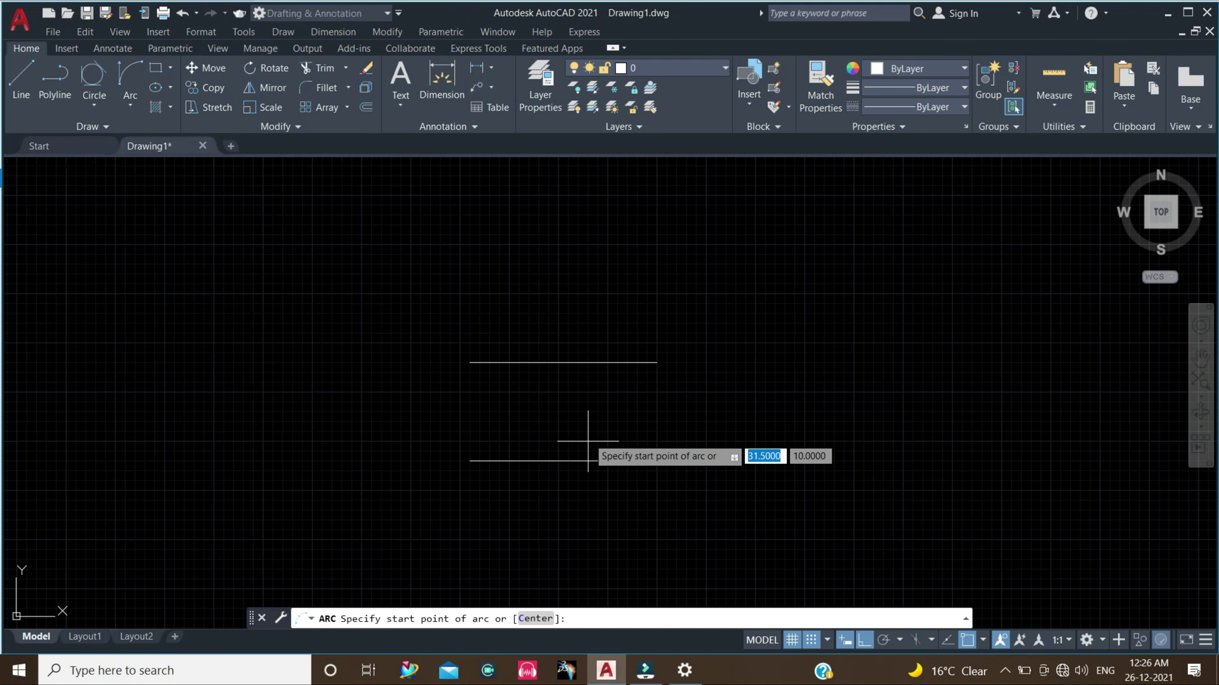
pyautogui.click(657, 461)
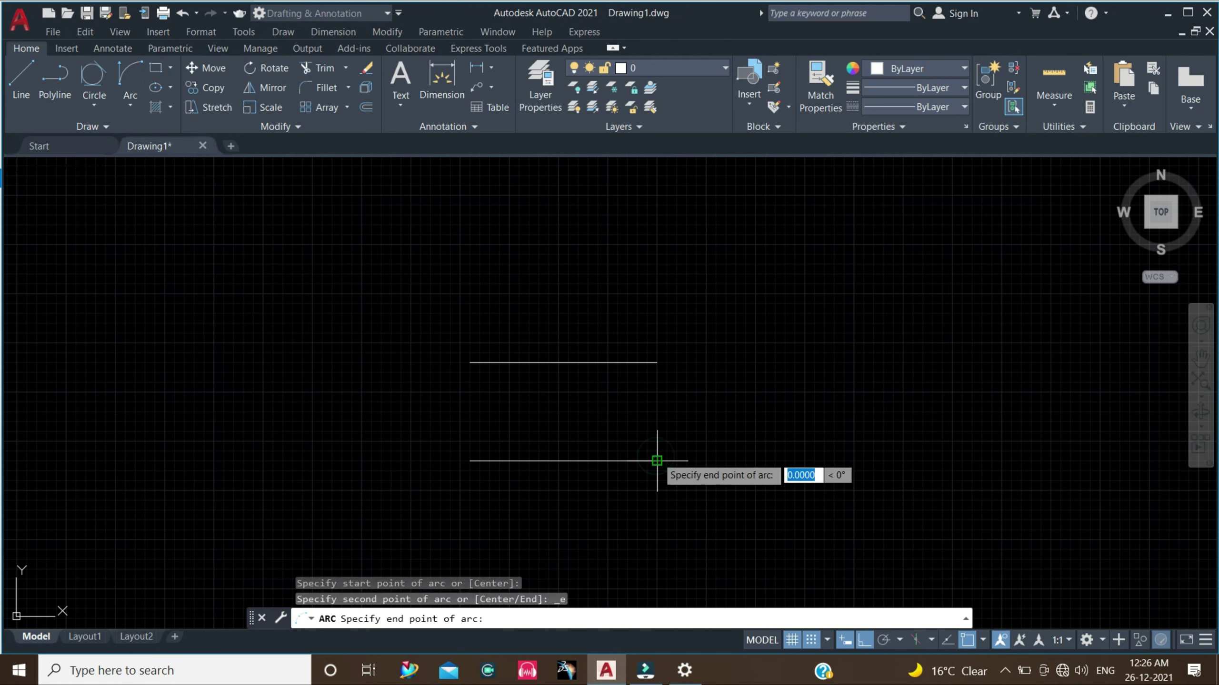
pyautogui.click(657, 363)
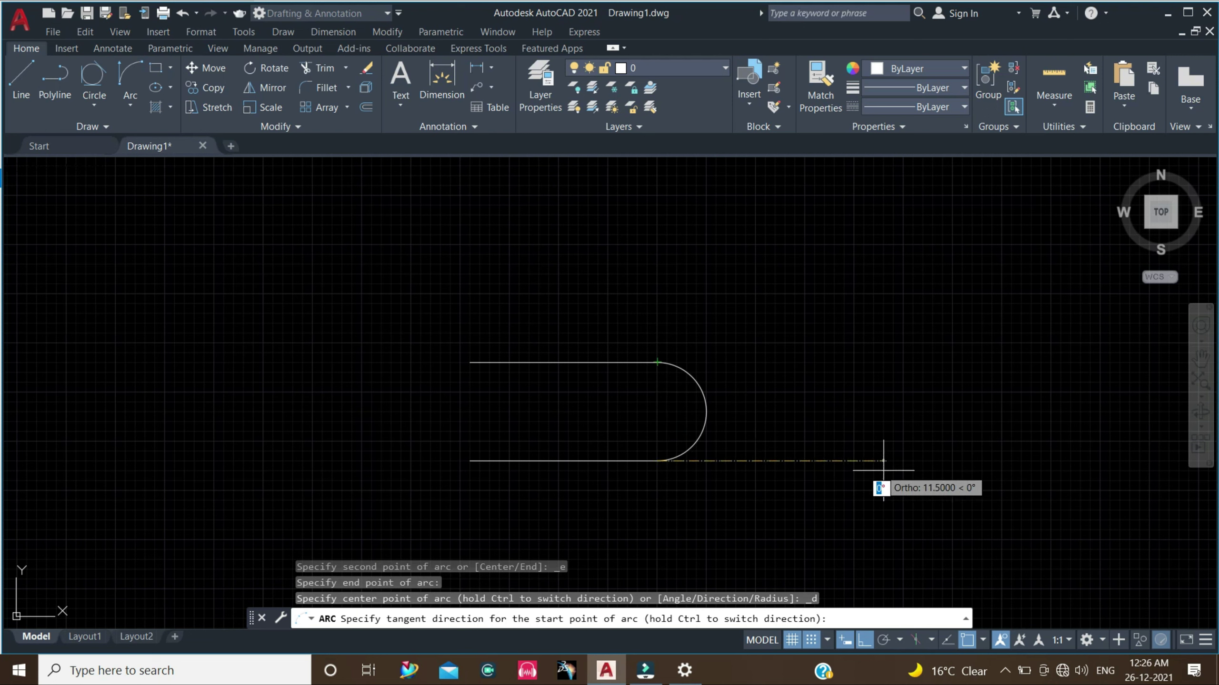
pyautogui.write('0')
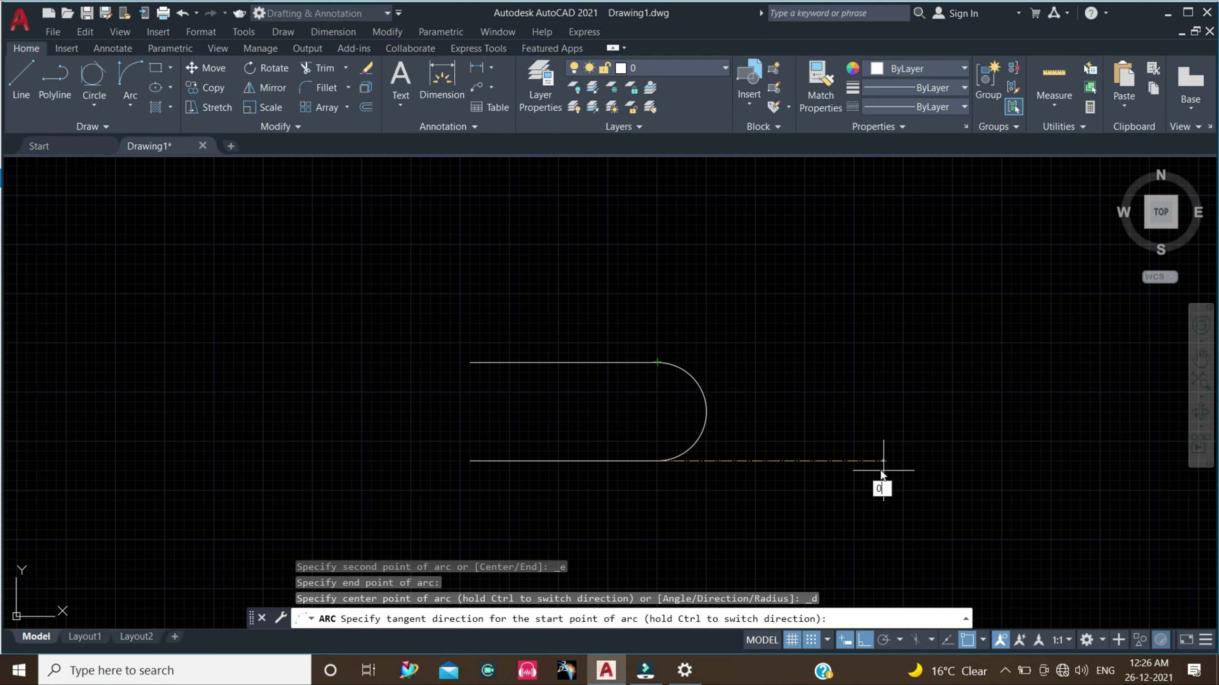
pyautogui.press('Return')
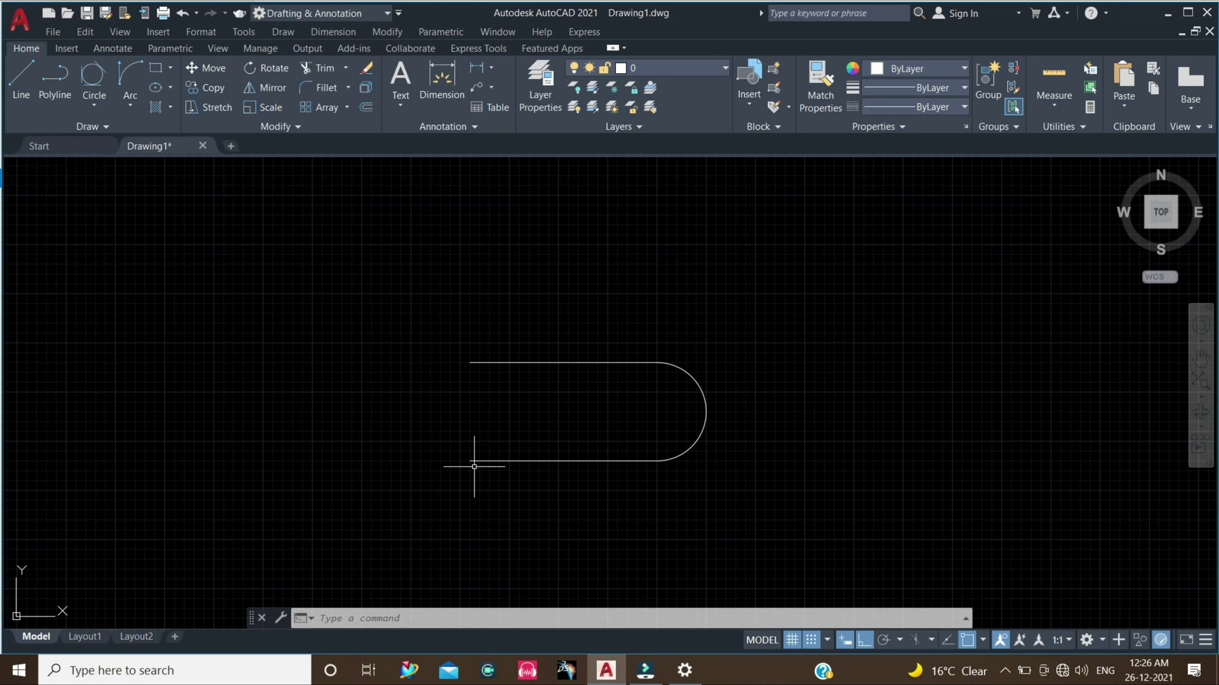
# Step: Close the slot with a Start, End, Direction arc from the upper to the lower line's left endpoint, using a tangent direction of 180°
pyautogui.click(129, 106)
pyautogui.click(169, 302)
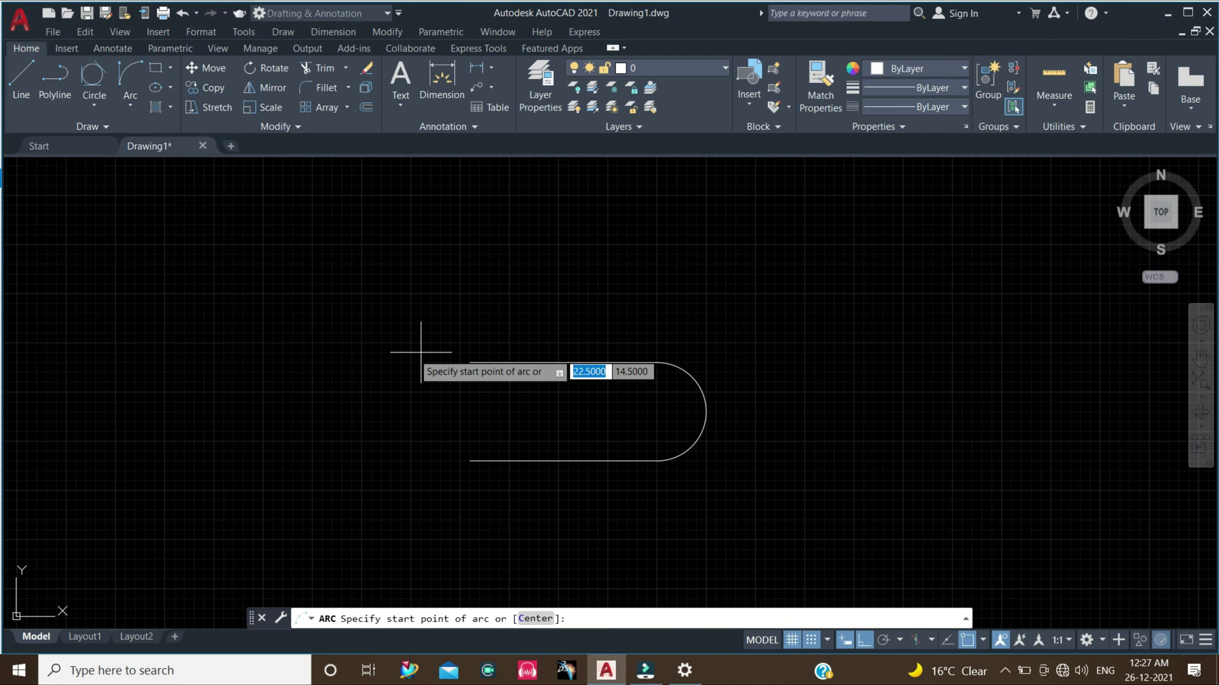
pyautogui.click(470, 362)
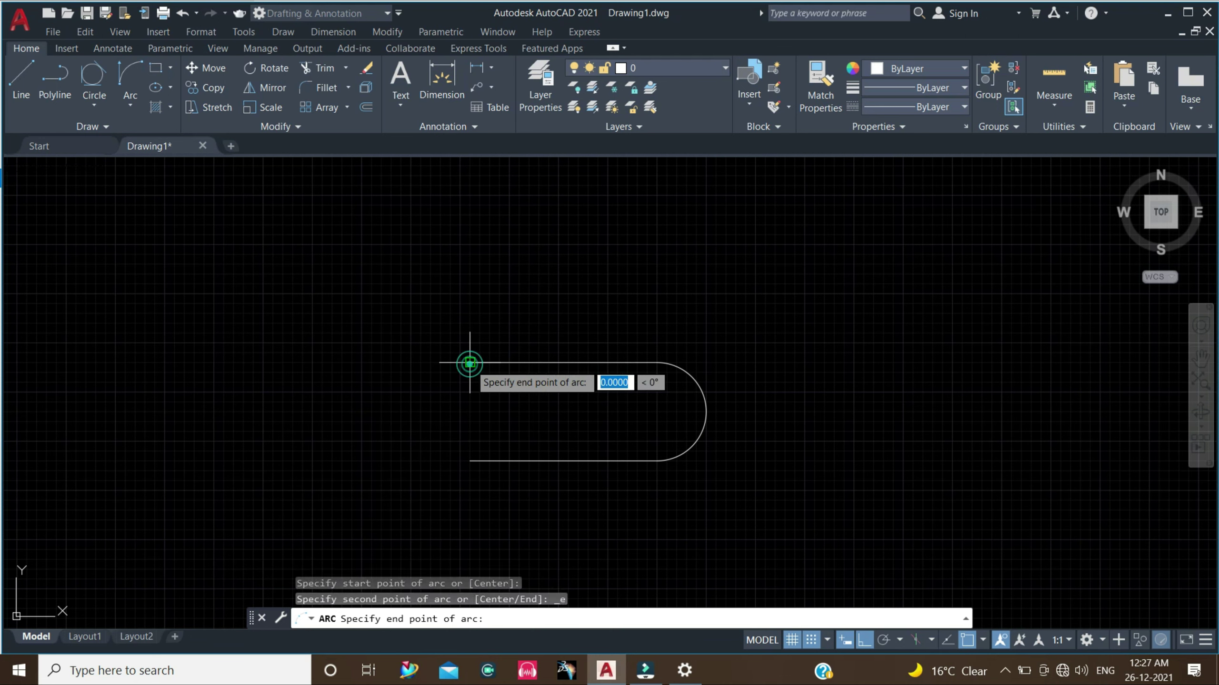
pyautogui.click(470, 461)
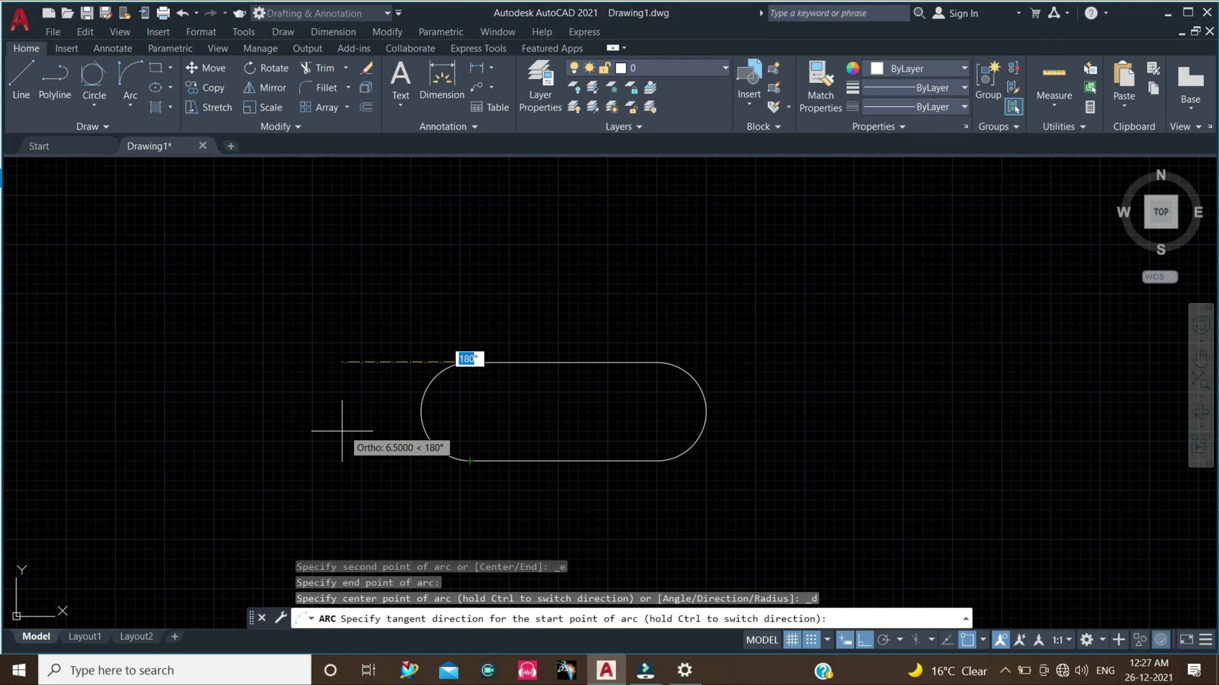
pyautogui.write('180')
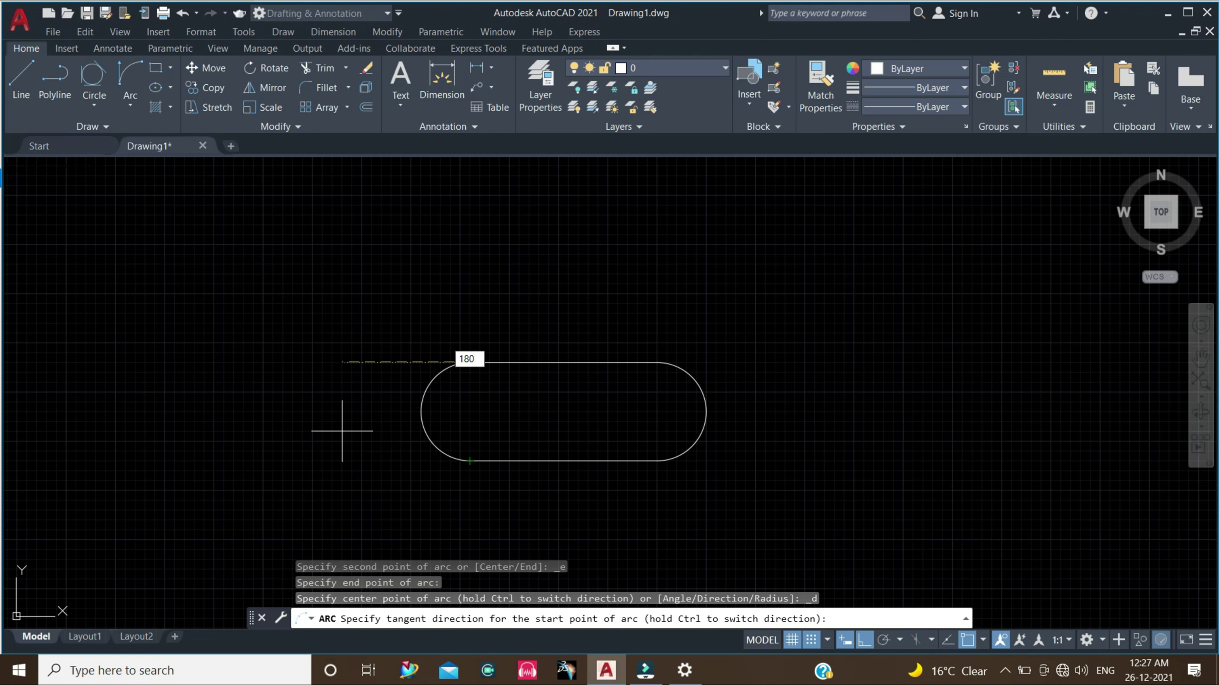
pyautogui.press('Return')
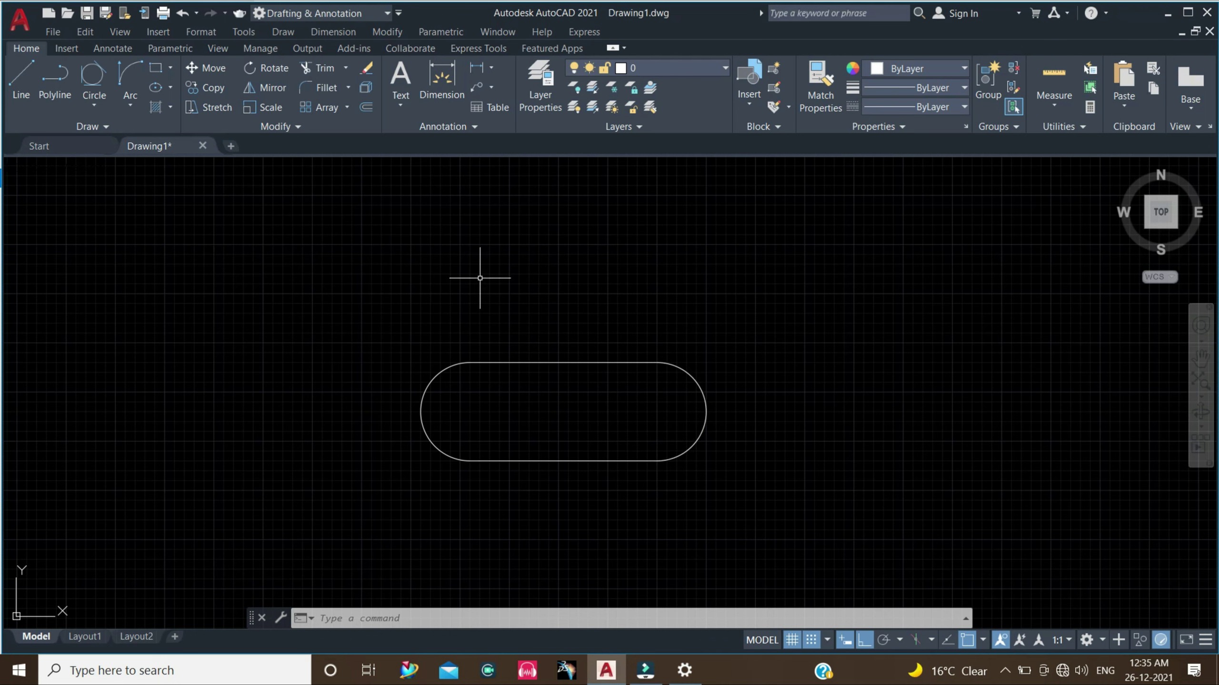
# Step: Erase the whole slot shape, including both lines and both end arcs
pyautogui.click(740, 497)
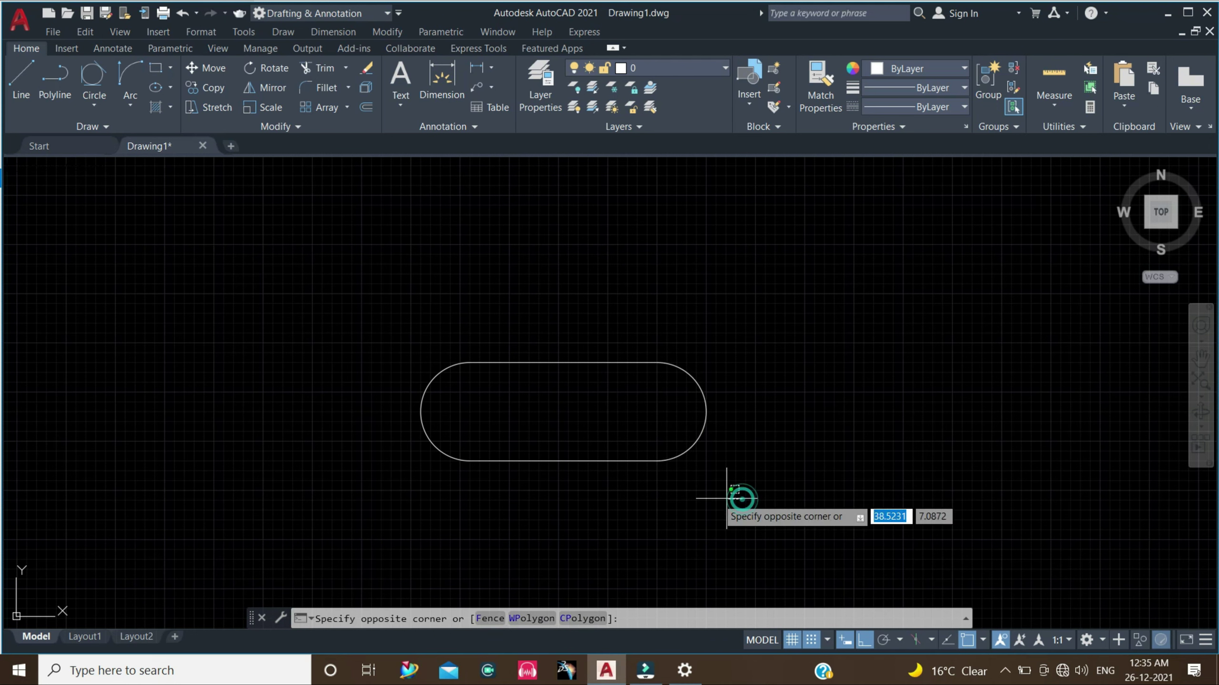
pyautogui.click(386, 319)
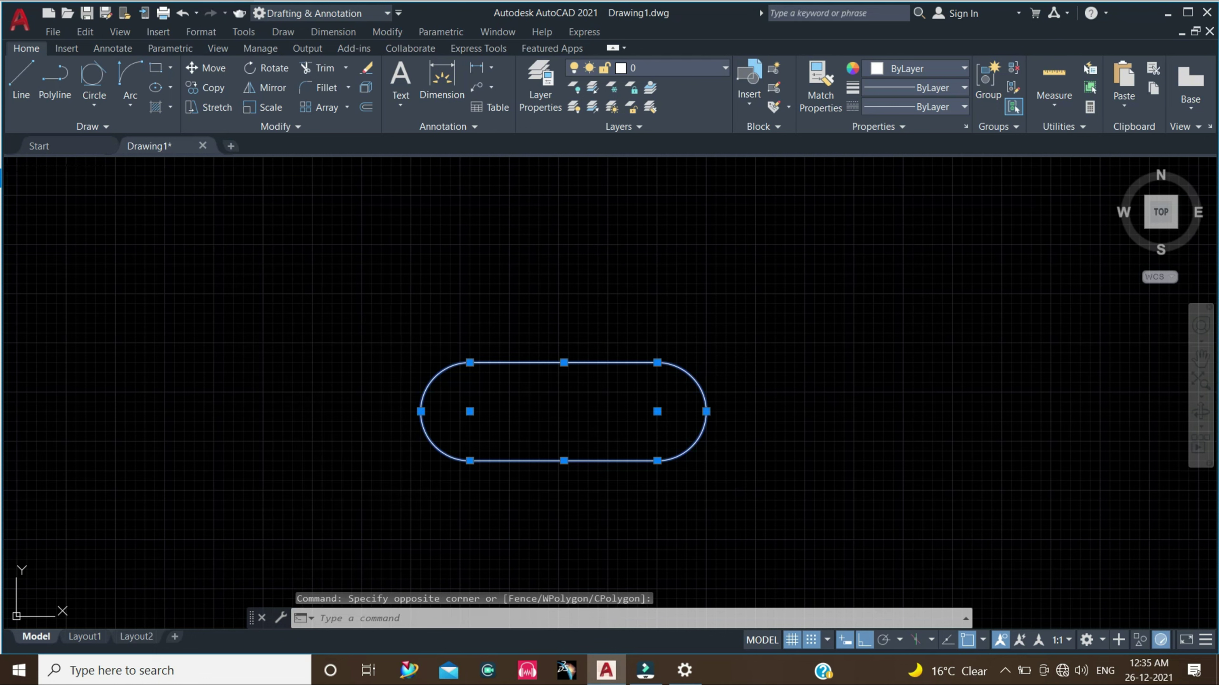
pyautogui.press('Delete')
# Step: Draw a horizontal line about 17 units long in the empty drawing, and turn Ortho mode on
pyautogui.click(130, 105)
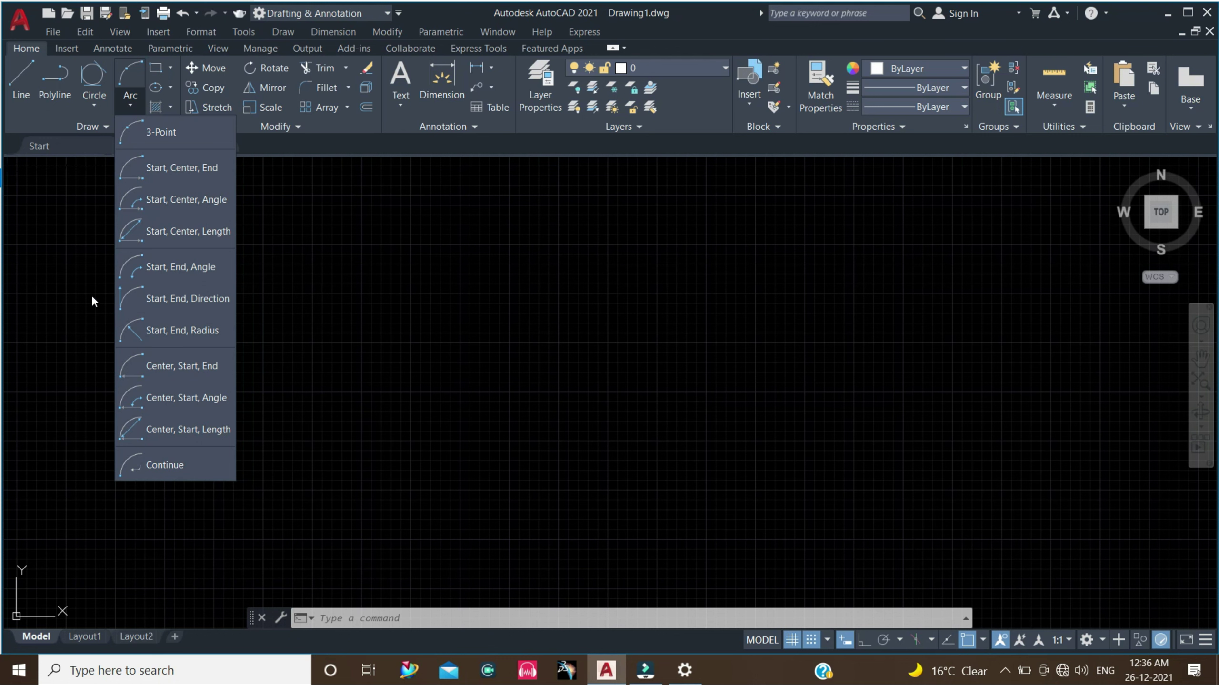
pyautogui.click(21, 82)
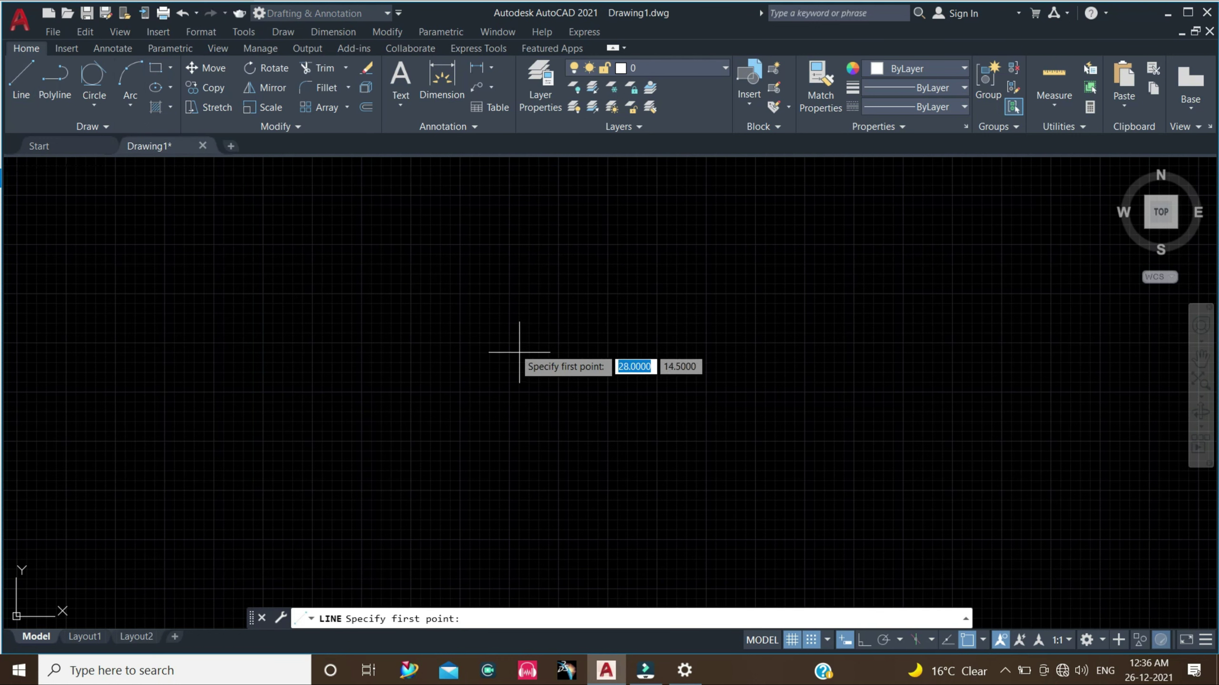
pyautogui.click(381, 332)
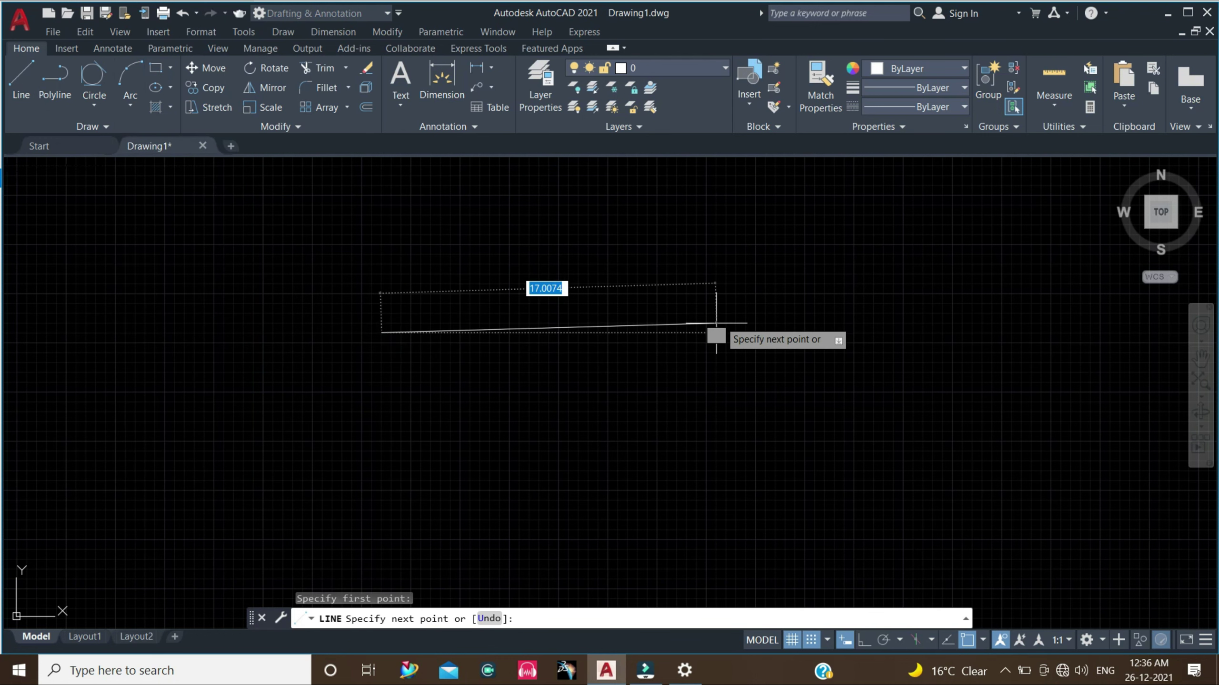
pyautogui.click(716, 332)
pyautogui.press('Escape')
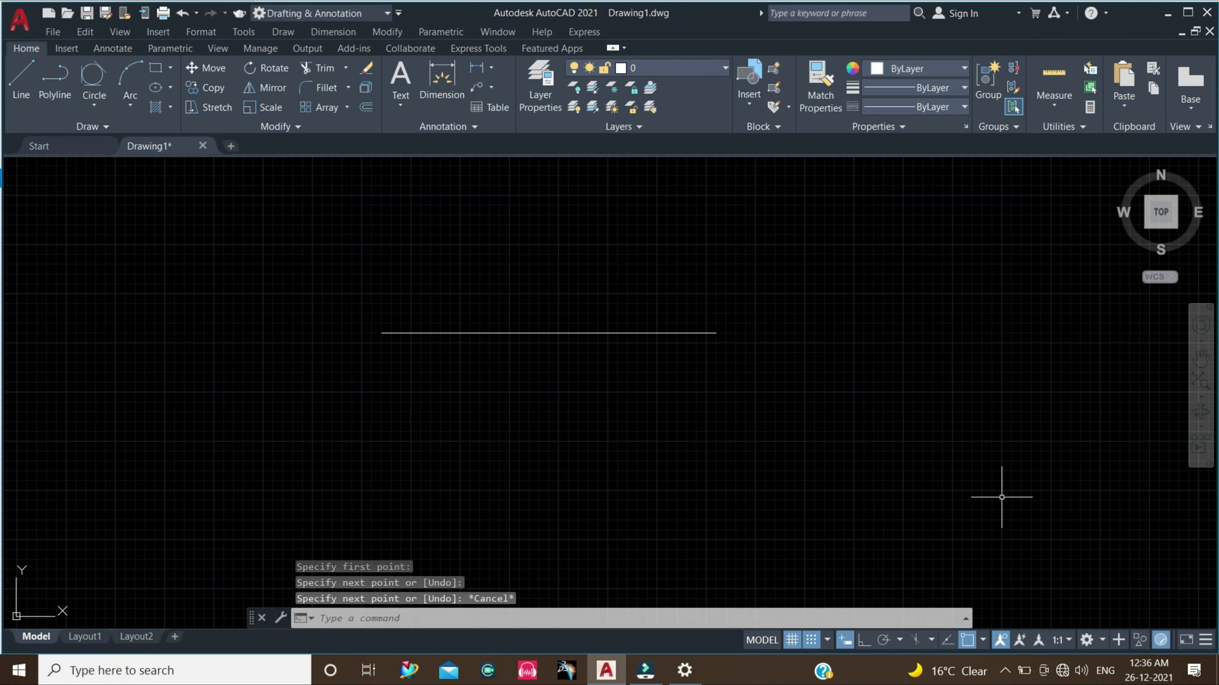
pyautogui.press('F8')
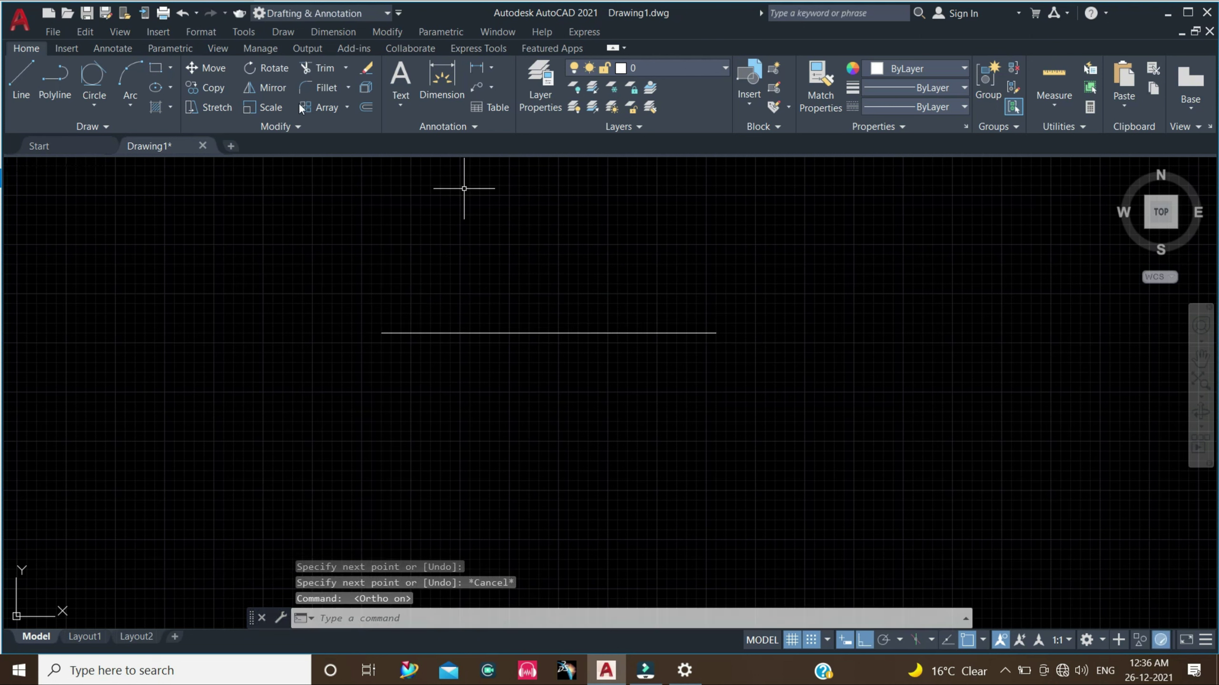
# Step: Offset the new horizontal line downward by a distance of 5 and end the Offset command
pyautogui.click(364, 108)
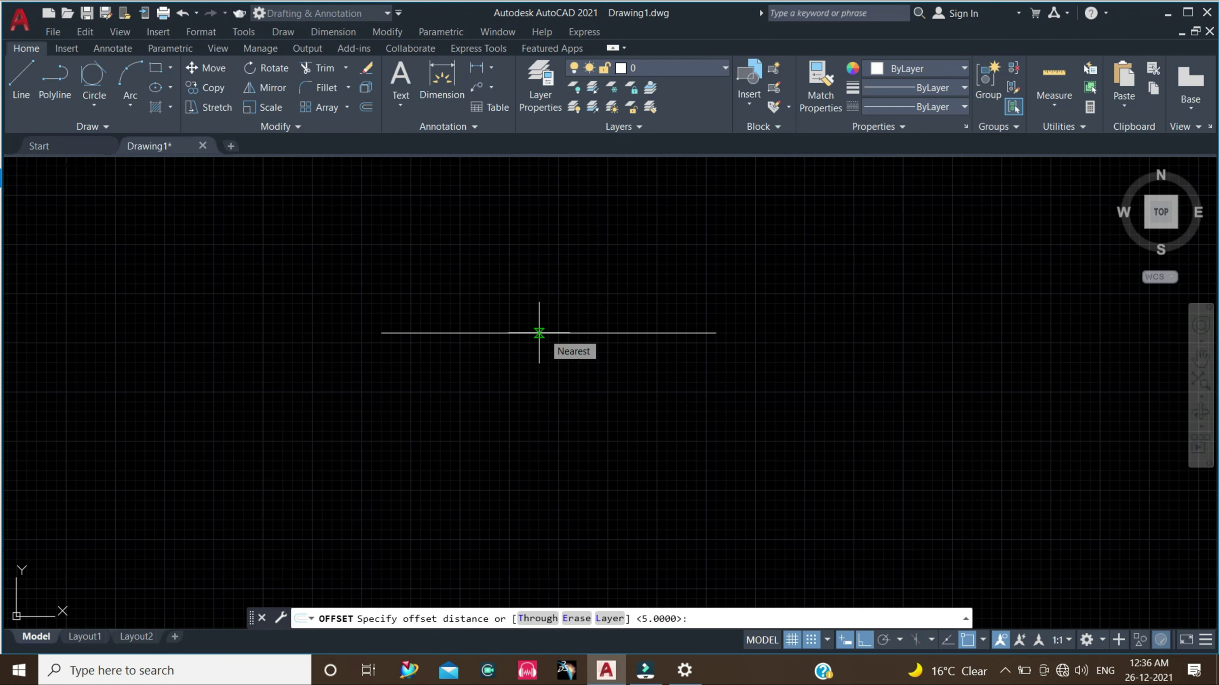
pyautogui.write('5')
pyautogui.press('Return')
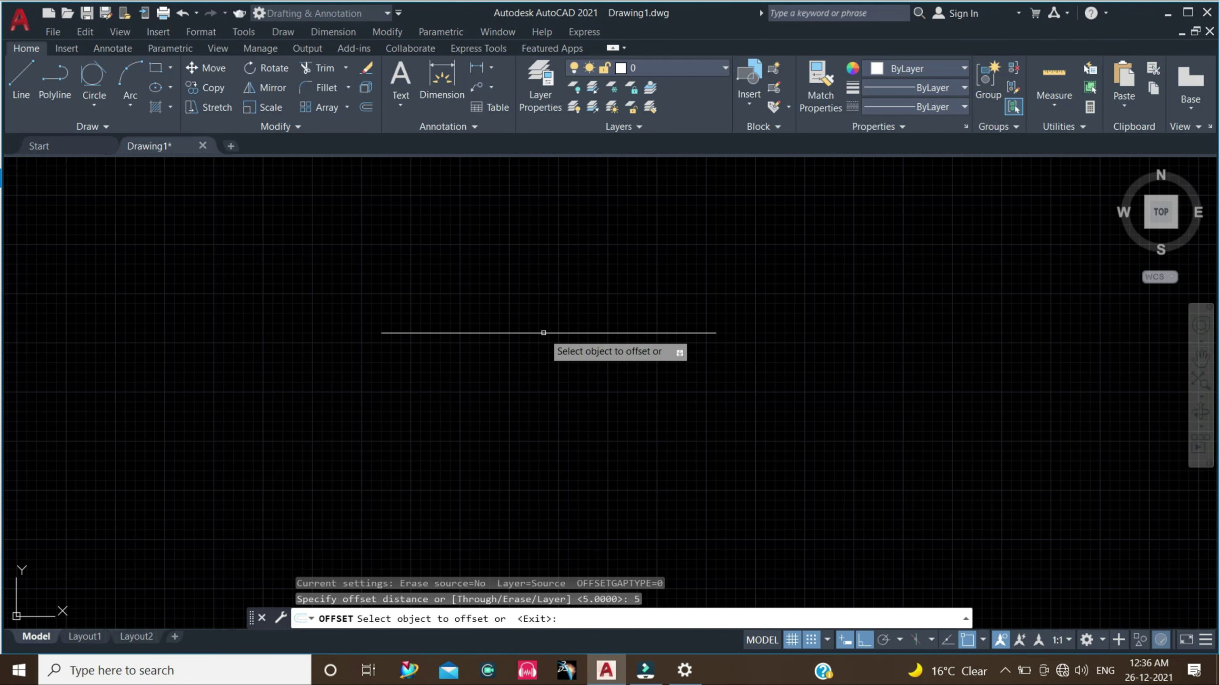
pyautogui.click(544, 332)
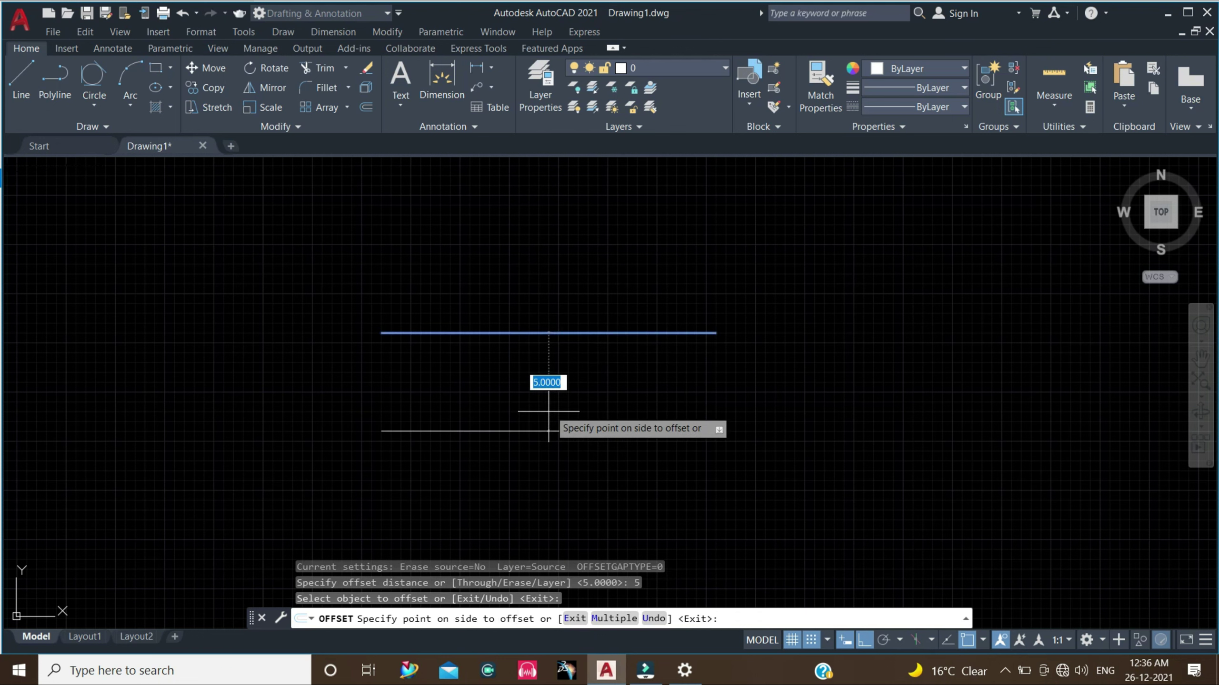
pyautogui.write('5')
pyautogui.press('Return')
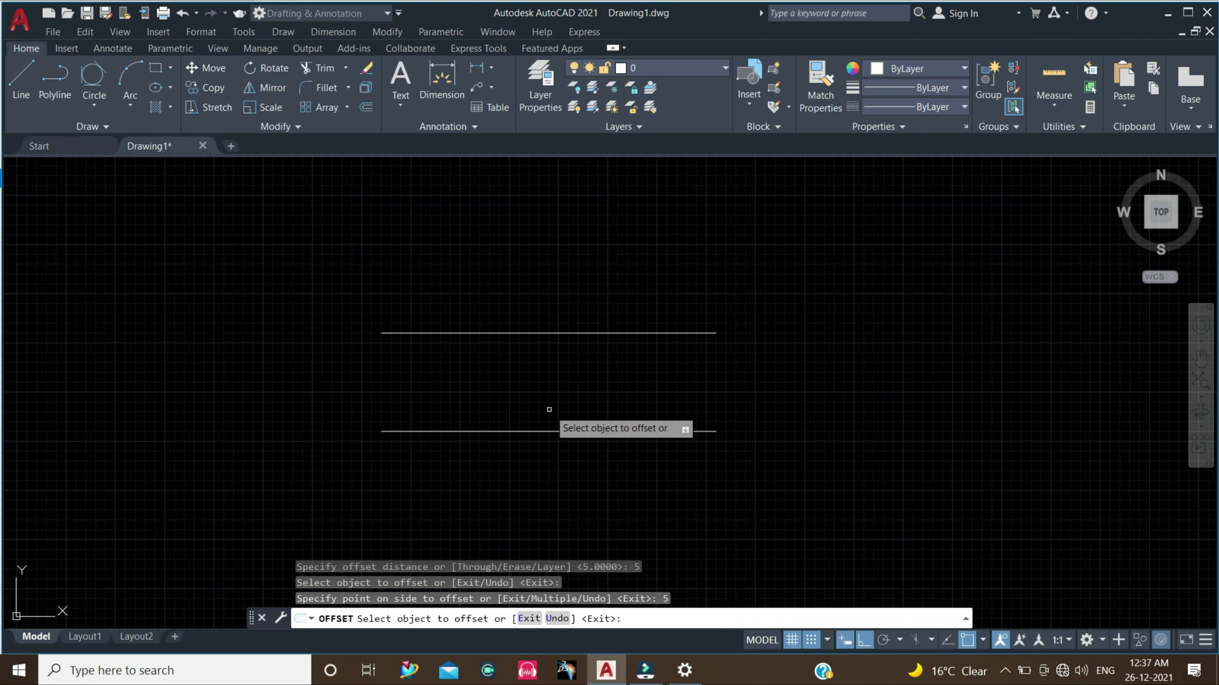
pyautogui.press('Escape')
# Step: Draw a Start, End, Radius arc from the lower line's right endpoint to the upper line's right endpoint, with a radius of 5
pyautogui.click(131, 106)
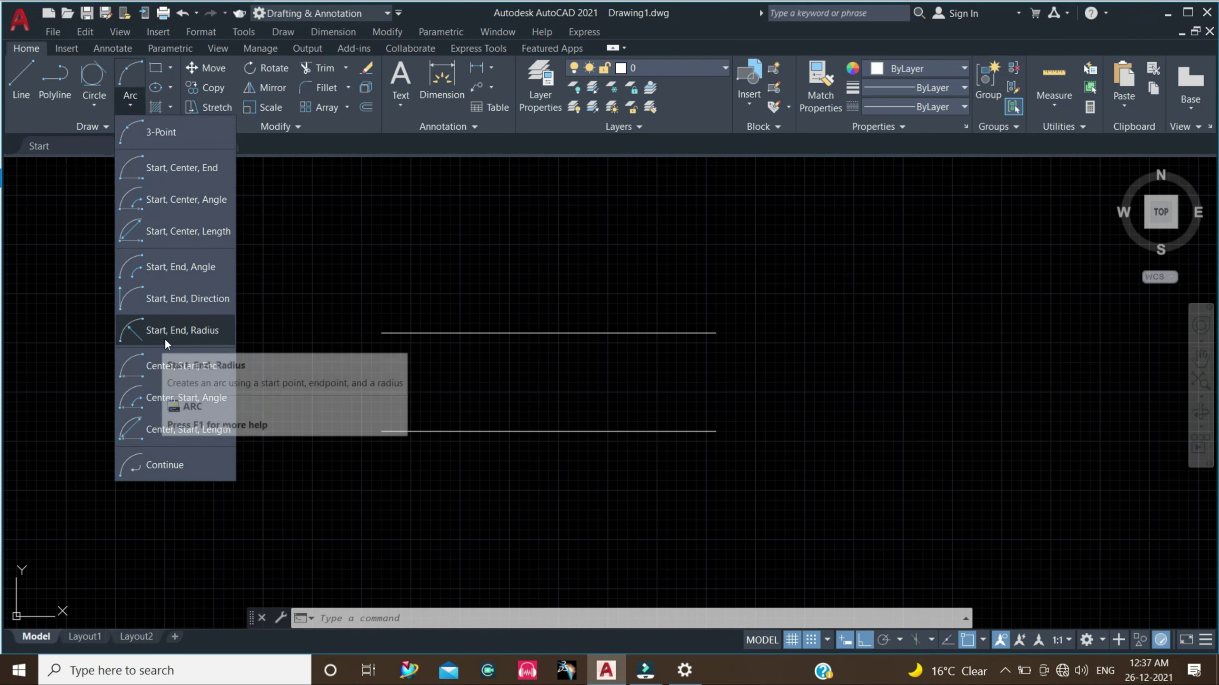
pyautogui.click(164, 337)
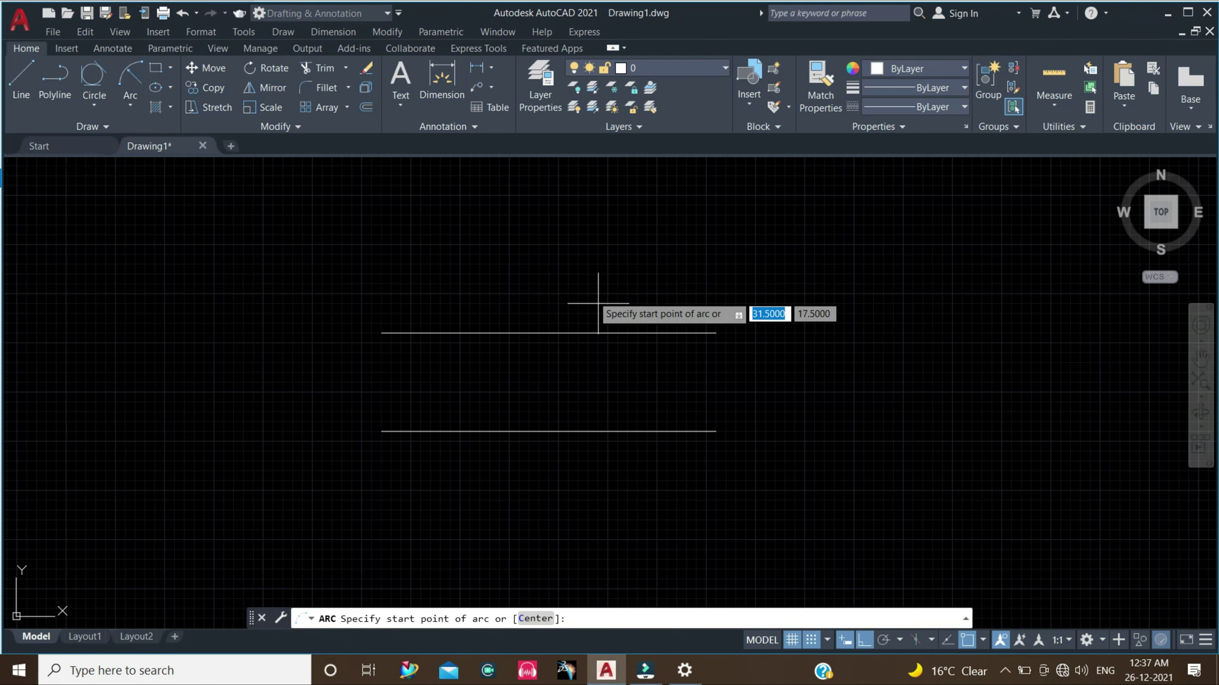
pyautogui.click(716, 431)
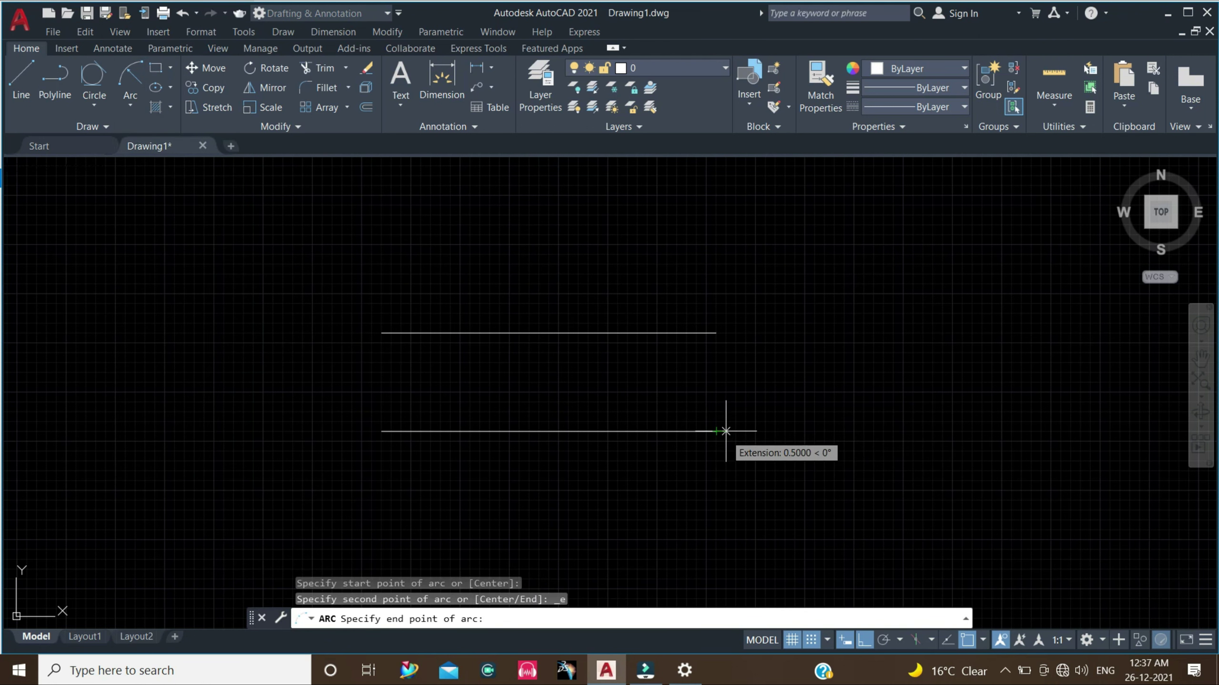
pyautogui.click(716, 333)
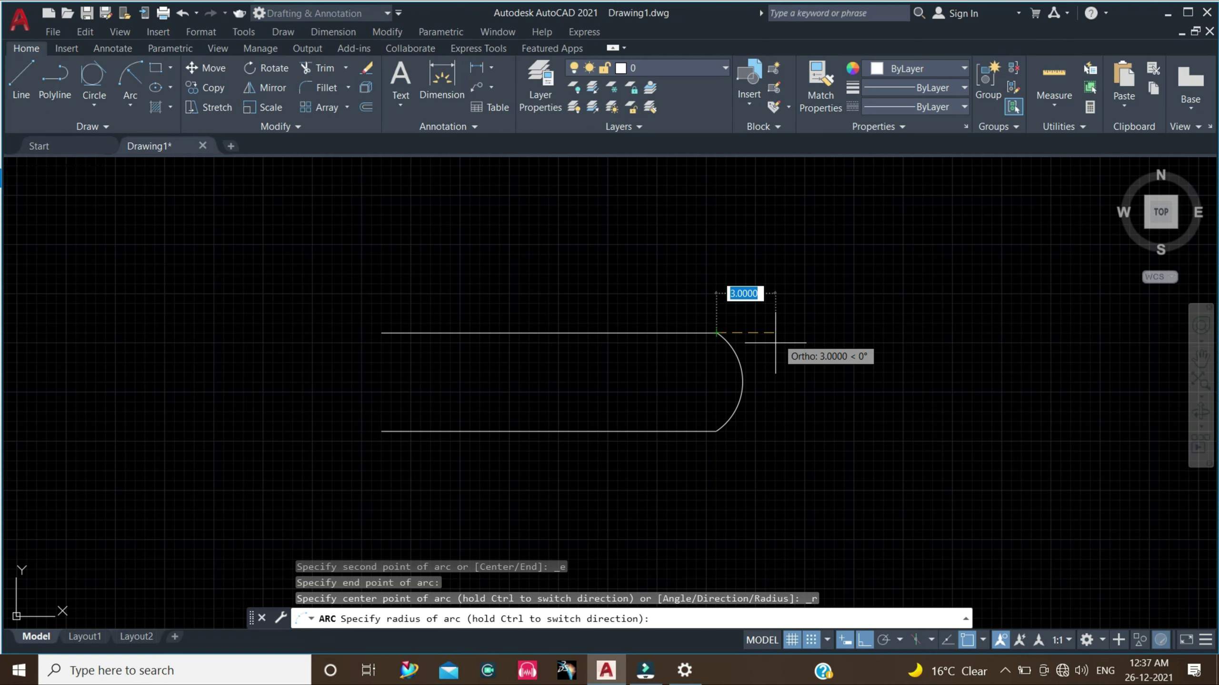
pyautogui.write('5')
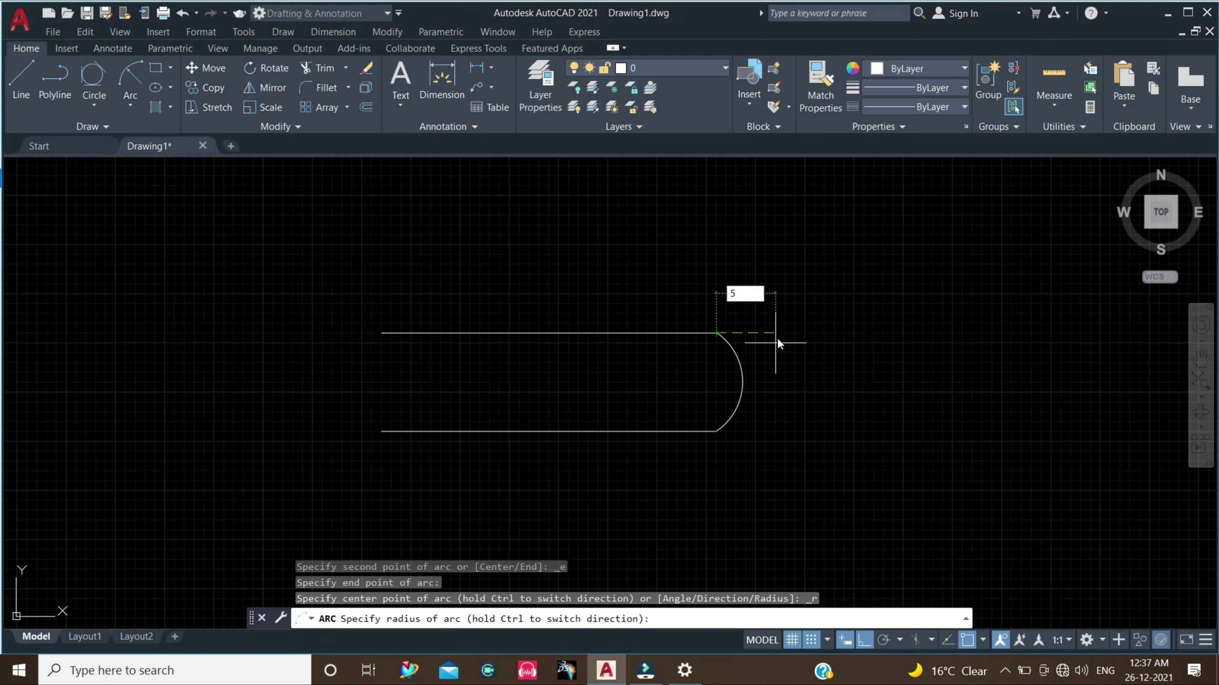
pyautogui.press('Return')
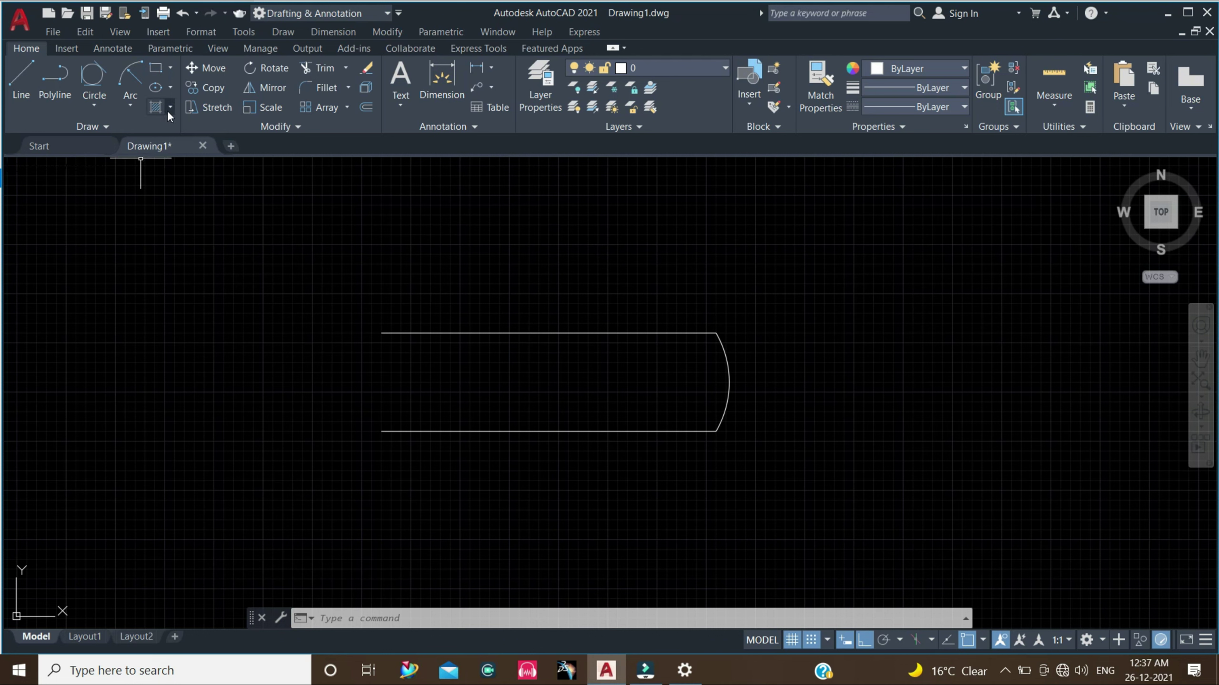
# Step: Erase both parallel lines and the arc joining their right ends
pyautogui.click(135, 111)
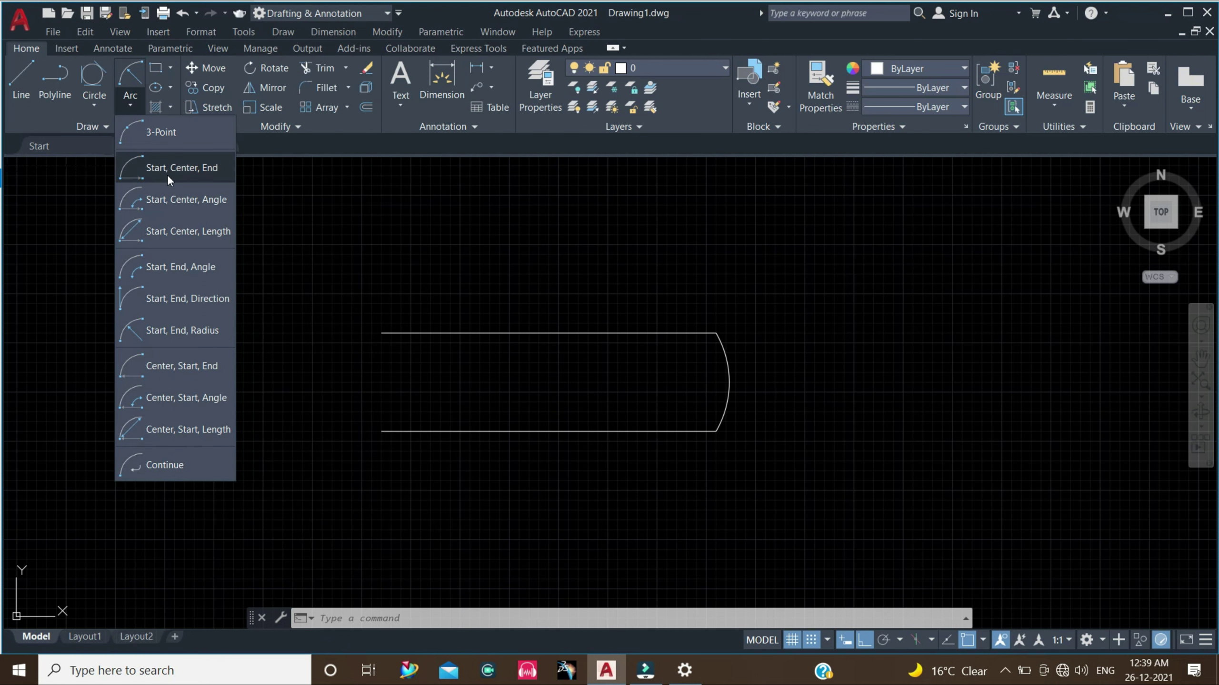
pyautogui.click(336, 288)
pyautogui.click(792, 480)
pyautogui.press('Delete')
# Step: Draw an upward-bulging 3-Point arc, somewhat more than a semicircle, in the middle of the empty drawing
pyautogui.click(130, 105)
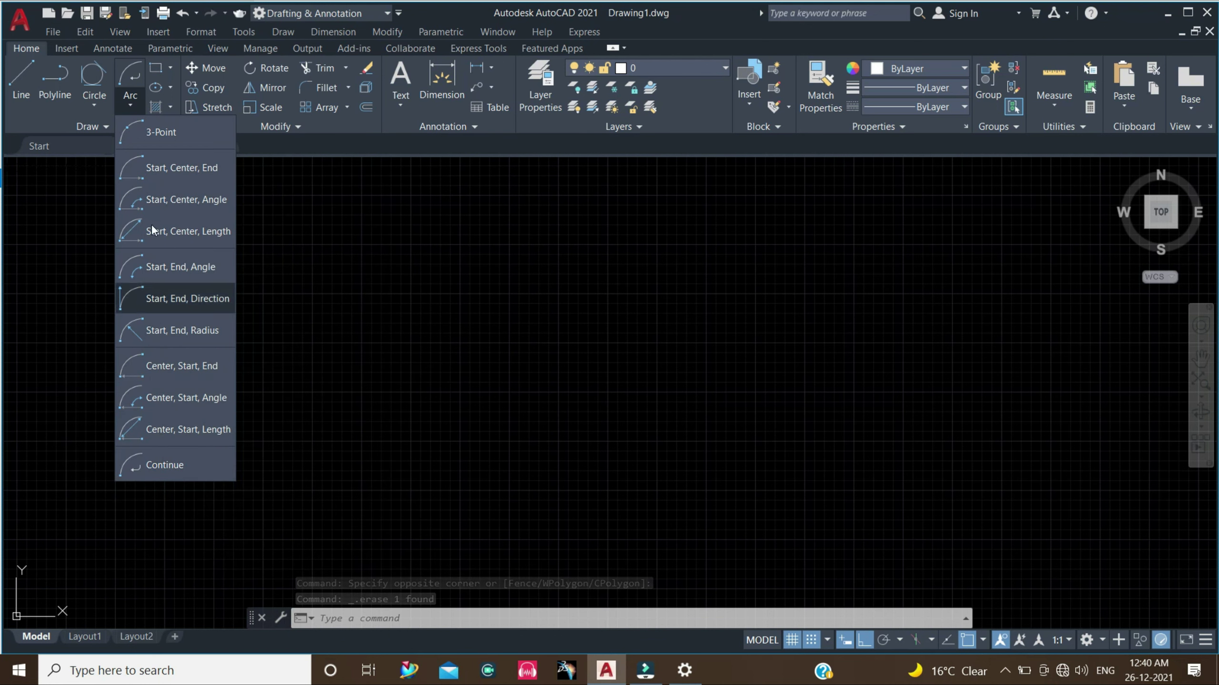
pyautogui.click(176, 145)
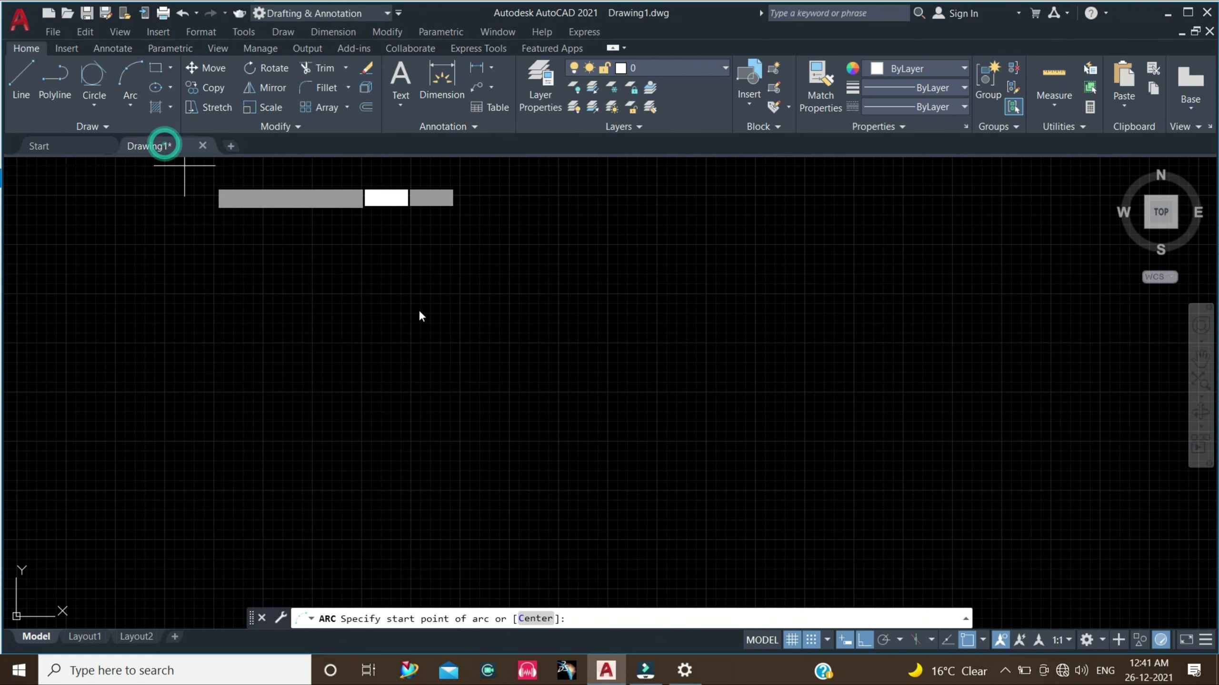
pyautogui.click(480, 373)
pyautogui.click(607, 412)
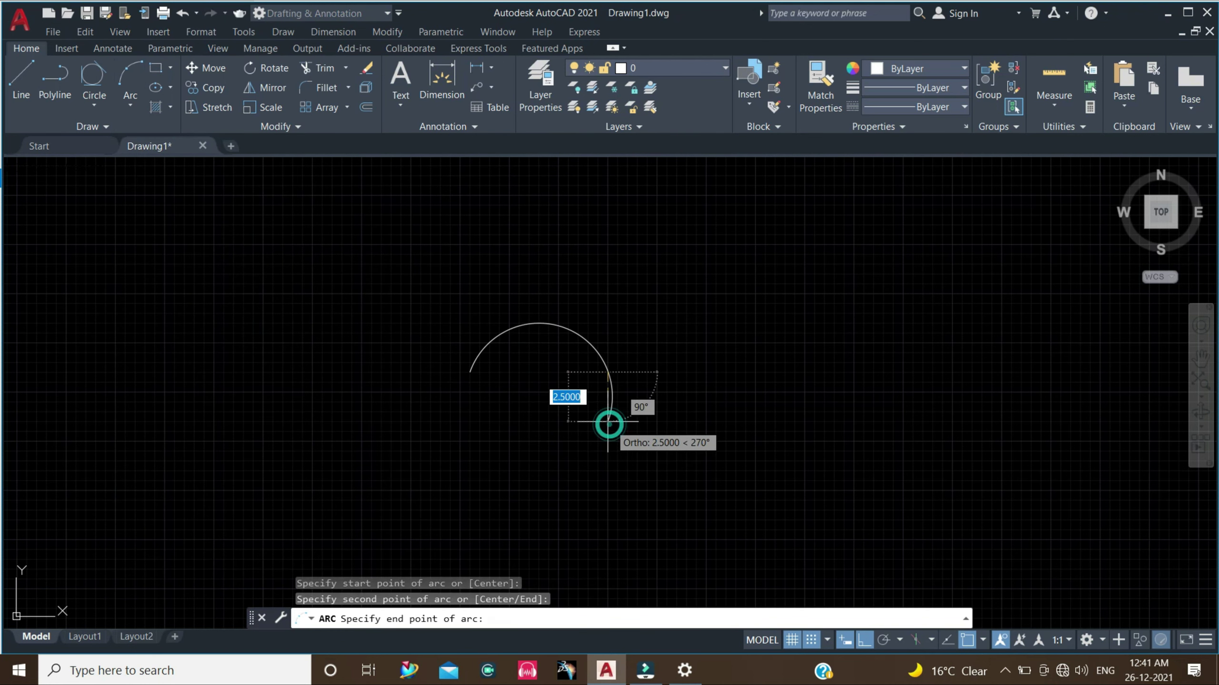
pyautogui.click(577, 402)
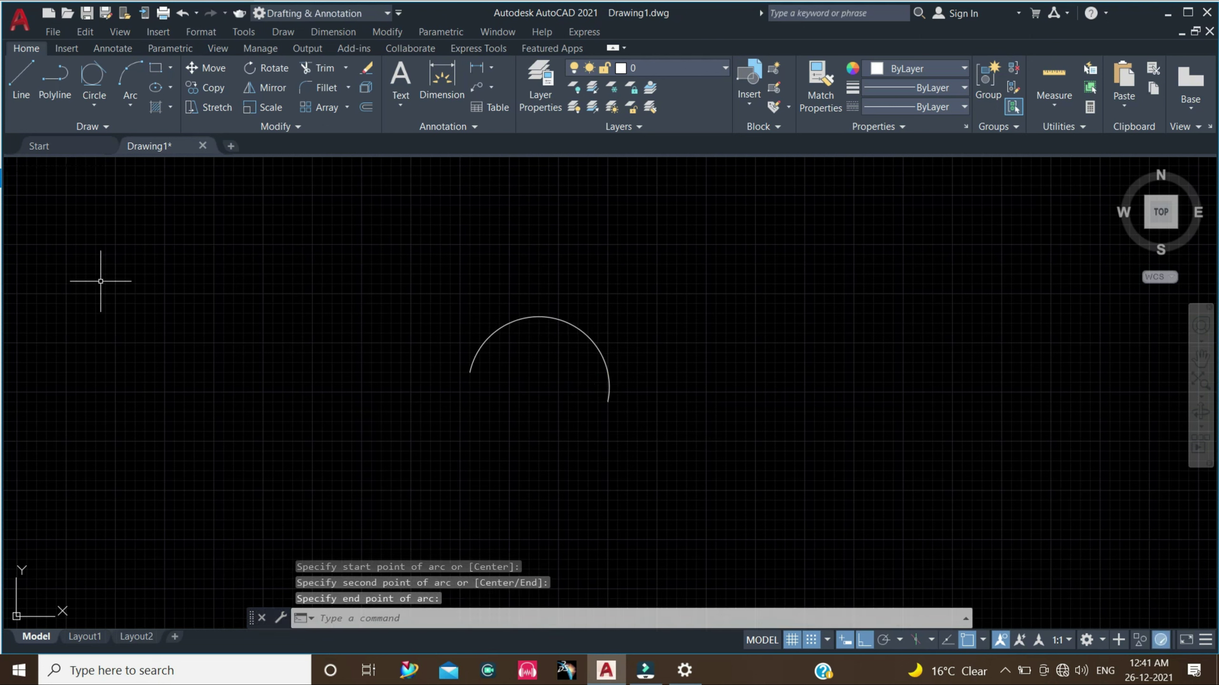
# Step: Add a downward-bulging arc with the Continue option, from the first arc's right end to a point about 5 units horizontally to the right
pyautogui.click(132, 109)
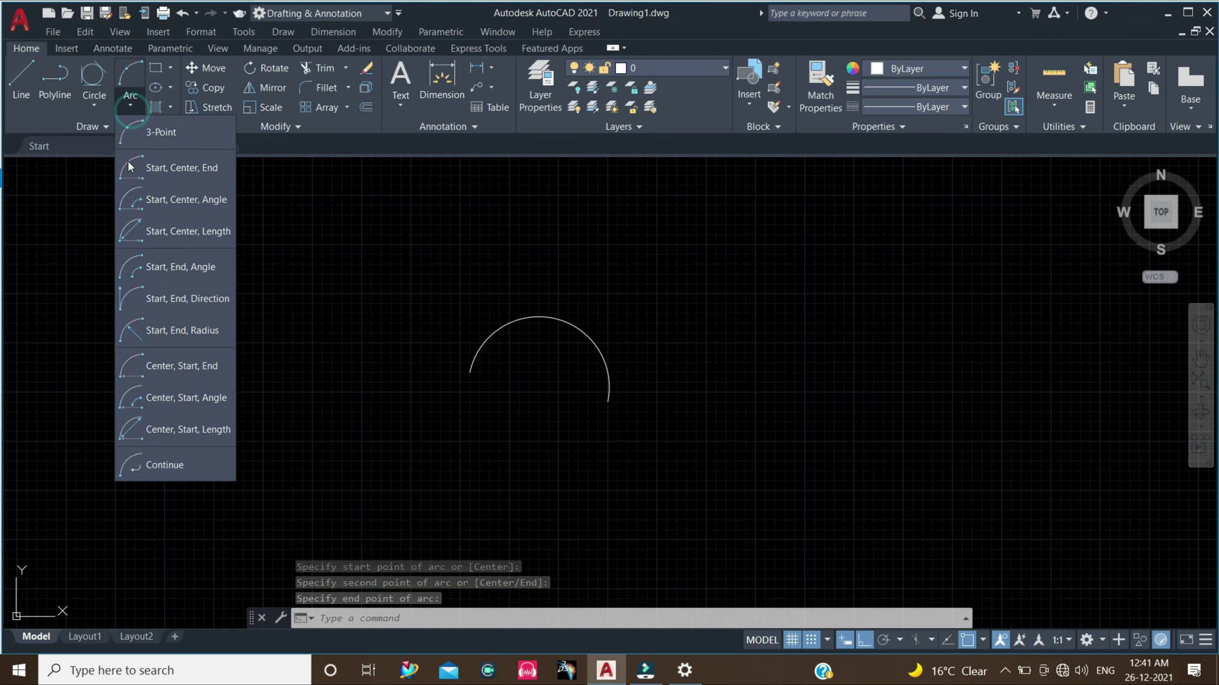
pyautogui.click(176, 464)
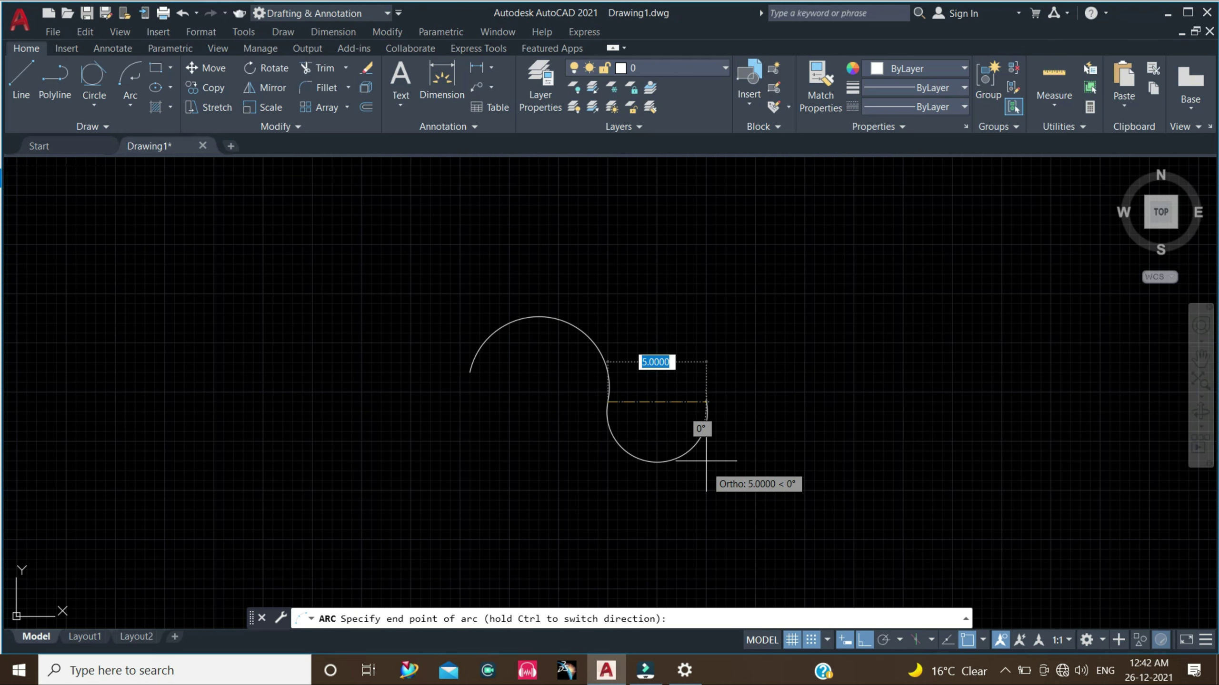
pyautogui.click(706, 461)
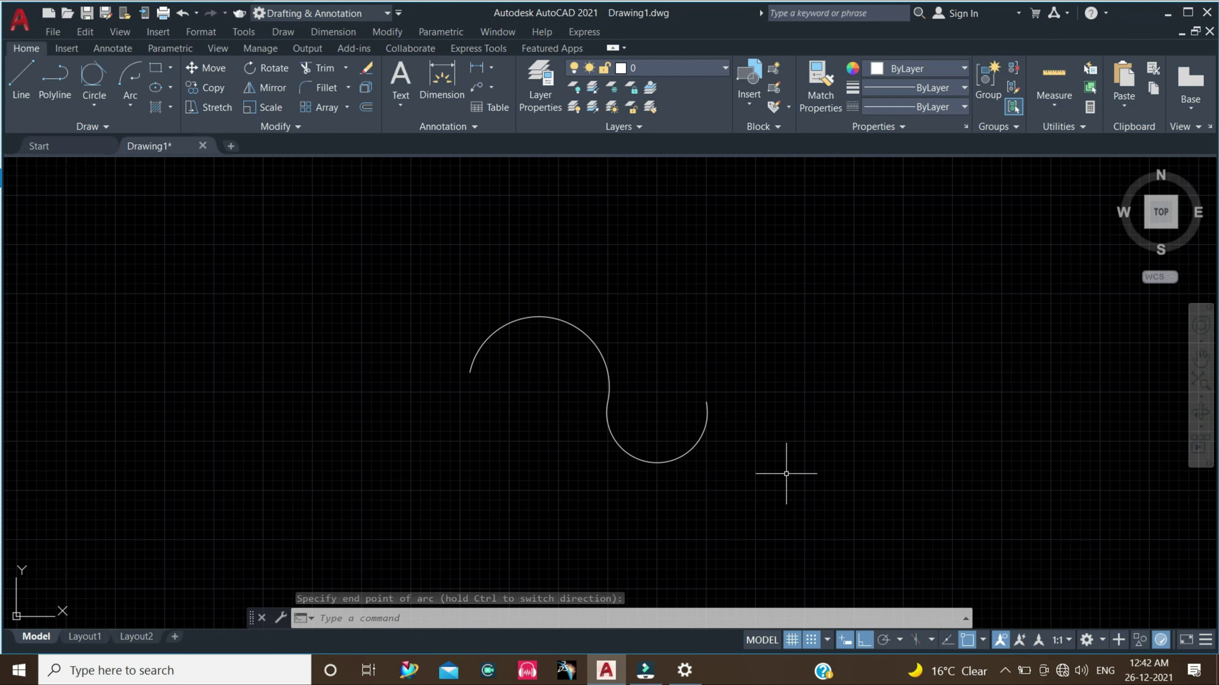
# Step: Erase both connected arcs of the S-shaped curve
pyautogui.click(834, 527)
pyautogui.click(323, 283)
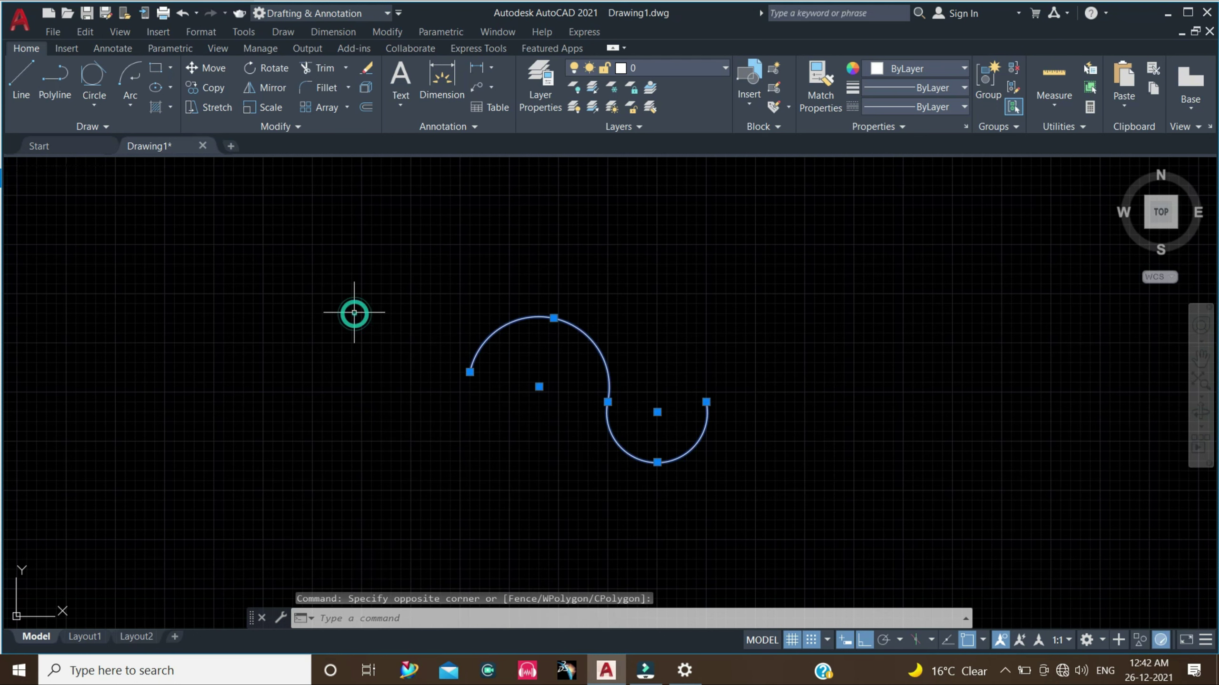
pyautogui.press('Delete')
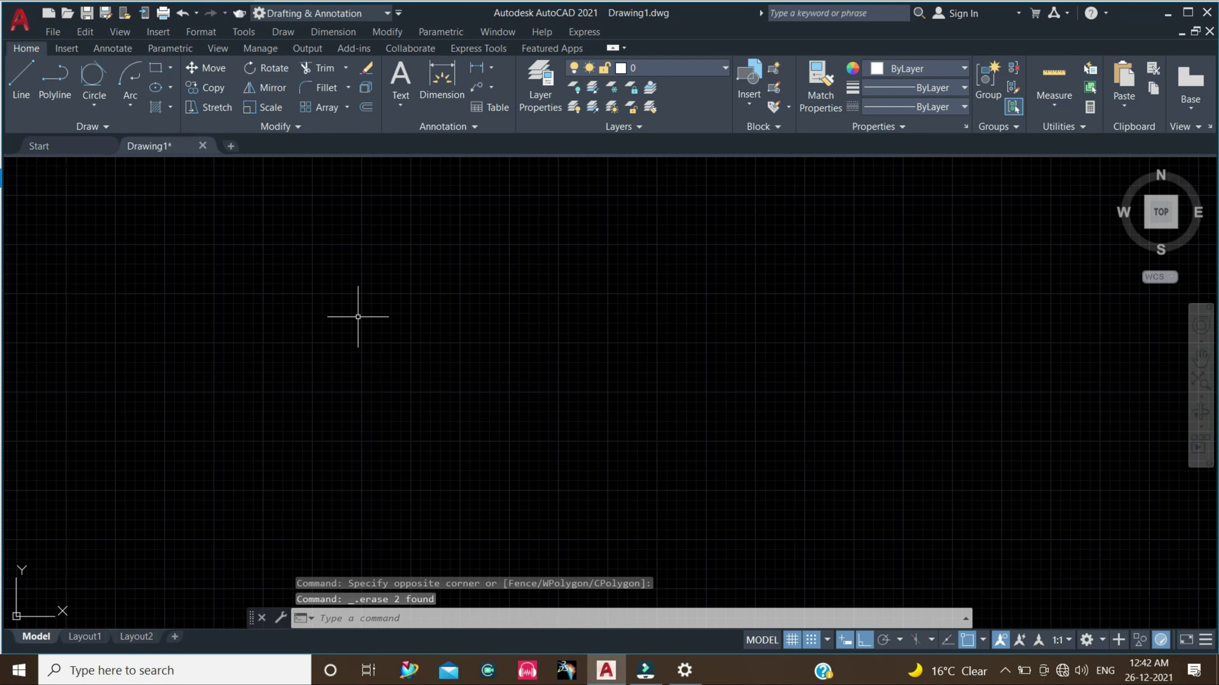